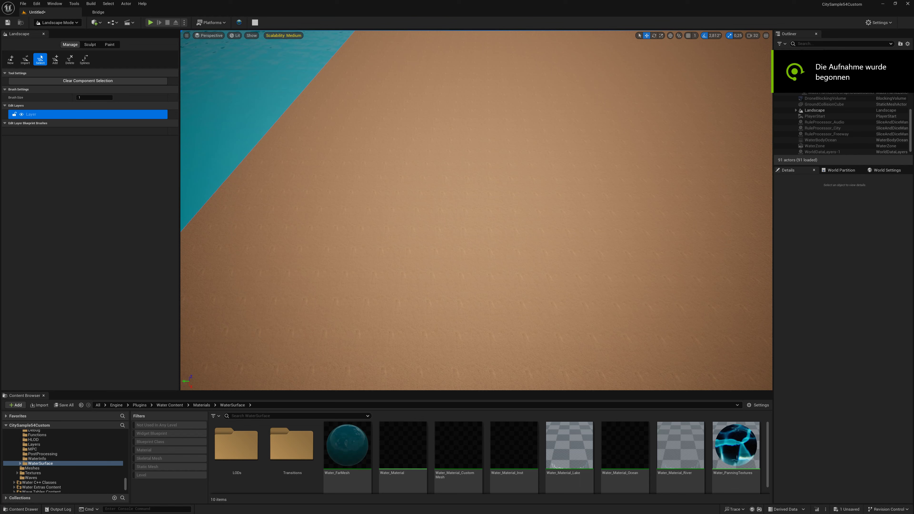
- Frame the landscape and switch the editor to City Builder mode to list the Miami and Base Kit - Modern kits
{"action": "key", "text": "f"}
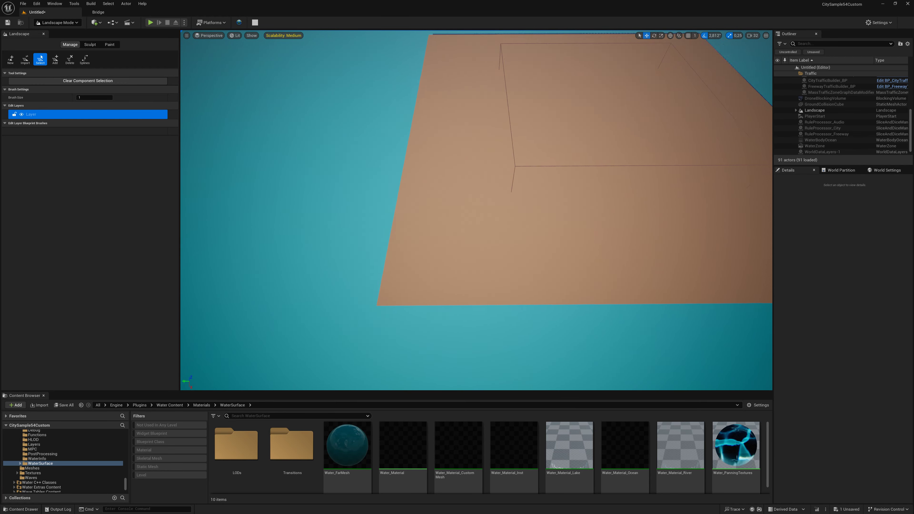
{"action": "scroll", "coordinate": [530, 207], "scroll_direction": "up", "scroll_amount": 5}
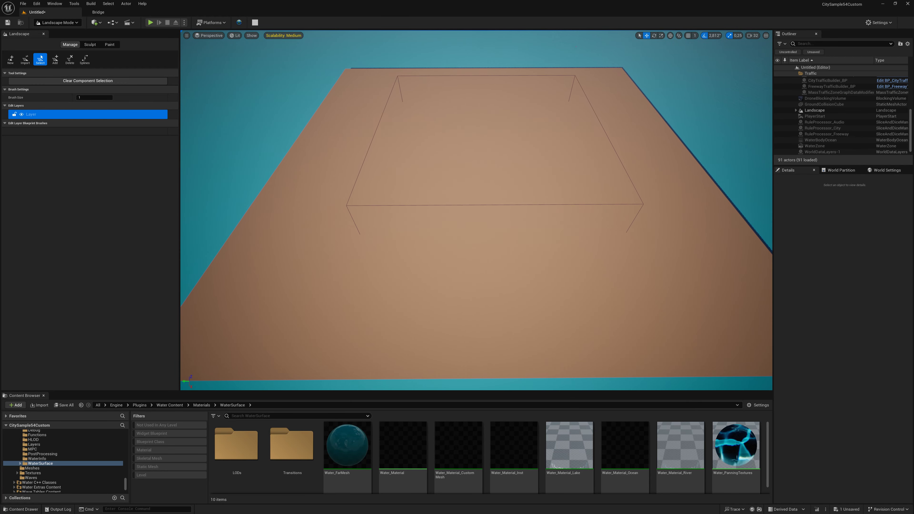
{"action": "left_click", "coordinate": [73, 23]}
{"action": "left_click", "coordinate": [66, 66]}
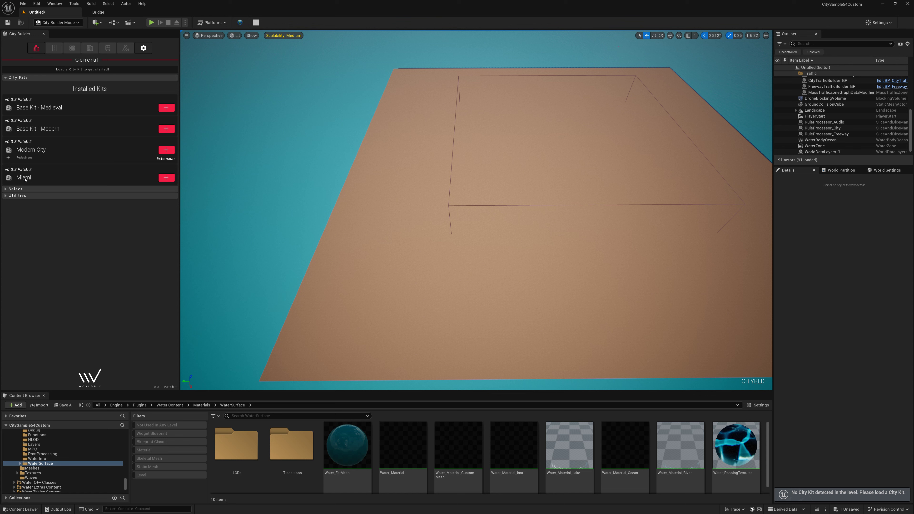
- Add the Miami kit and start drawing roads with the Miami - Downtown Boulevard preset
{"action": "left_click", "coordinate": [166, 178]}
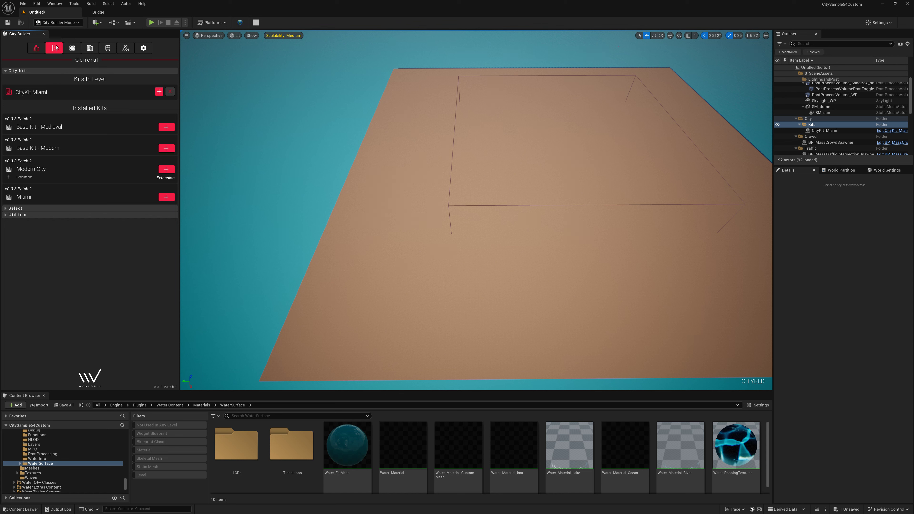
{"action": "left_click", "coordinate": [54, 48]}
{"action": "left_click", "coordinate": [79, 126]}
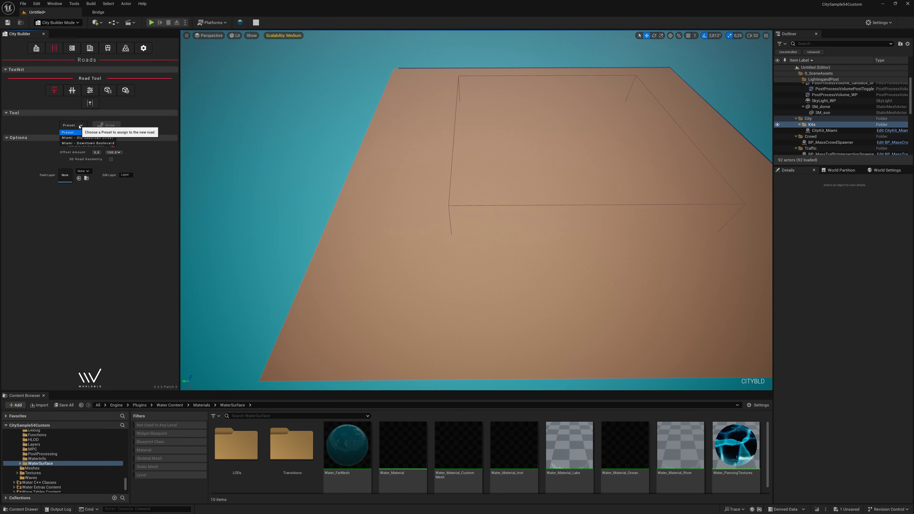
{"action": "left_click", "coordinate": [89, 143]}
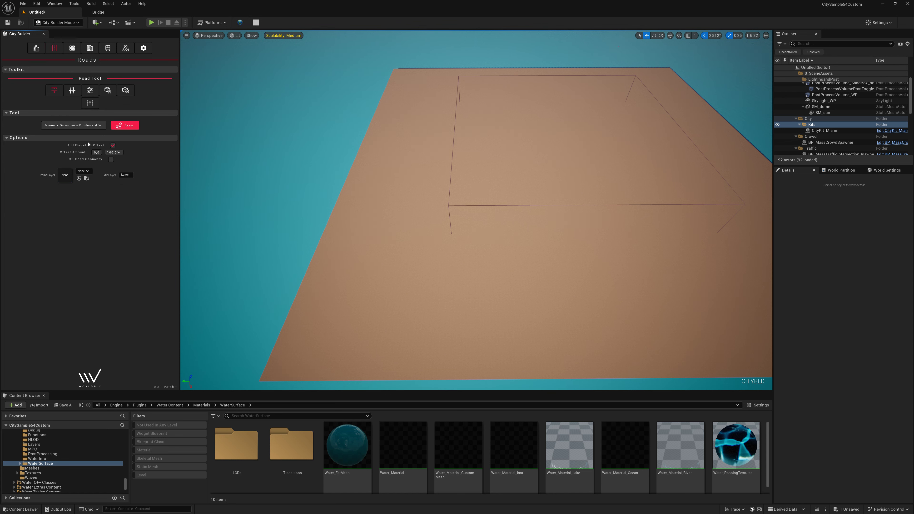
{"action": "left_click", "coordinate": [122, 125]}
- Draw the boulevard loop along the left, top and right plate edges, then start a road across the middle
{"action": "left_click", "coordinate": [350, 330]}
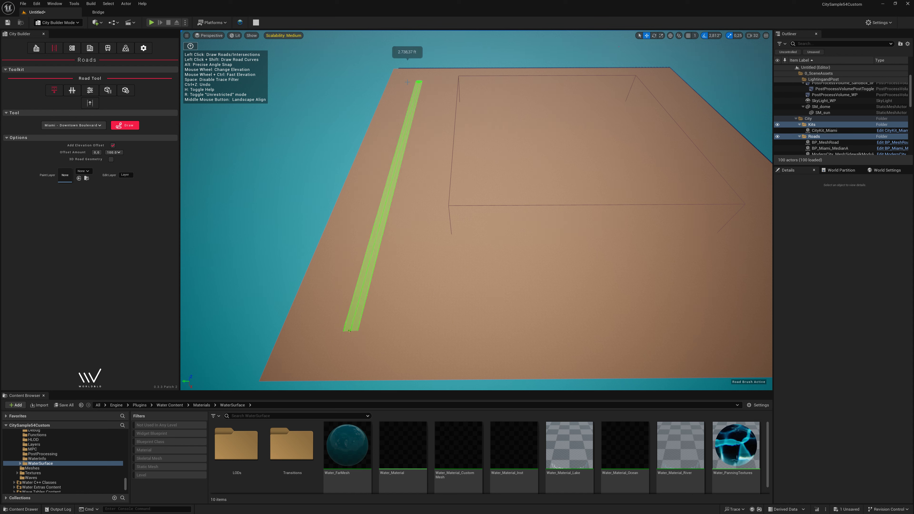
{"action": "left_click", "coordinate": [407, 82]}
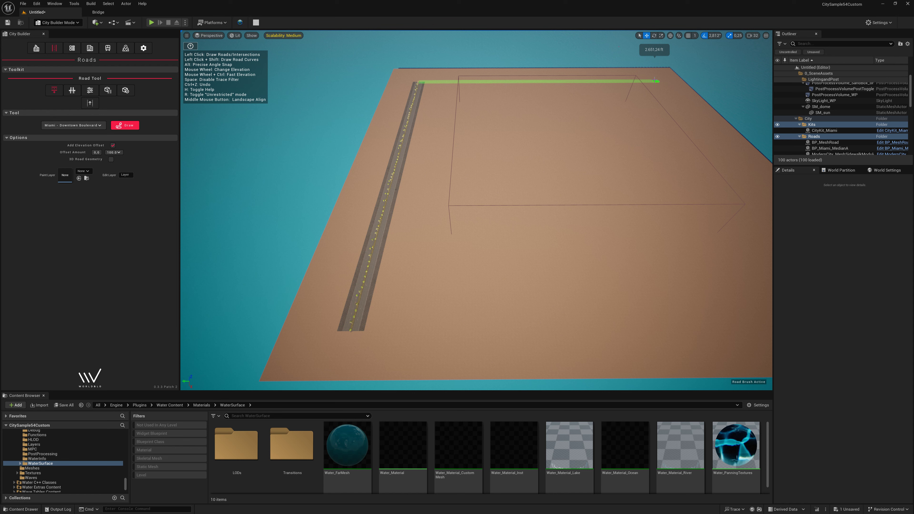
{"action": "left_click", "coordinate": [656, 81]}
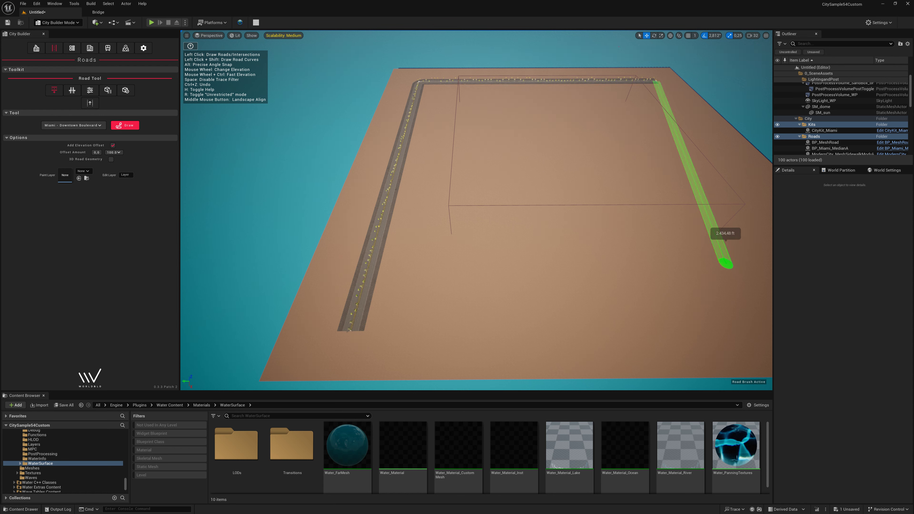
{"action": "right_click_drag", "start_coordinate": [724, 237], "coordinate": [725, 264]}
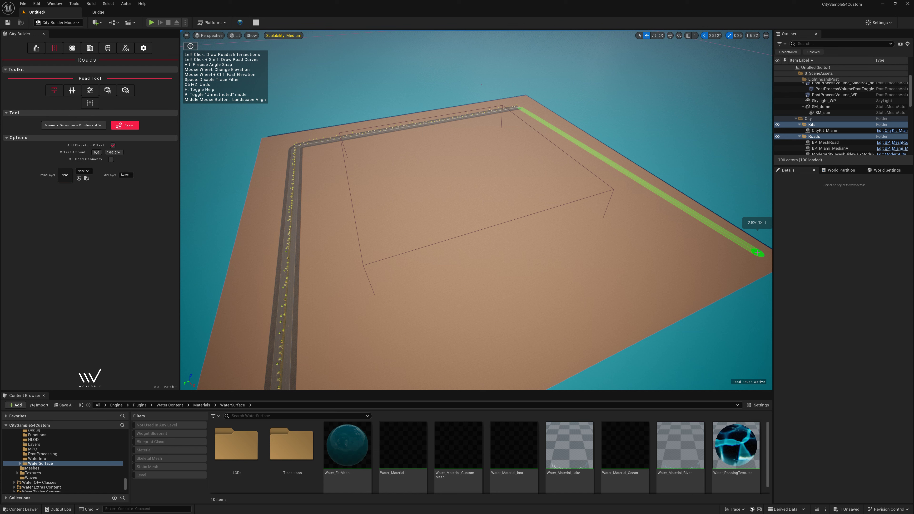
{"action": "left_click", "coordinate": [758, 253]}
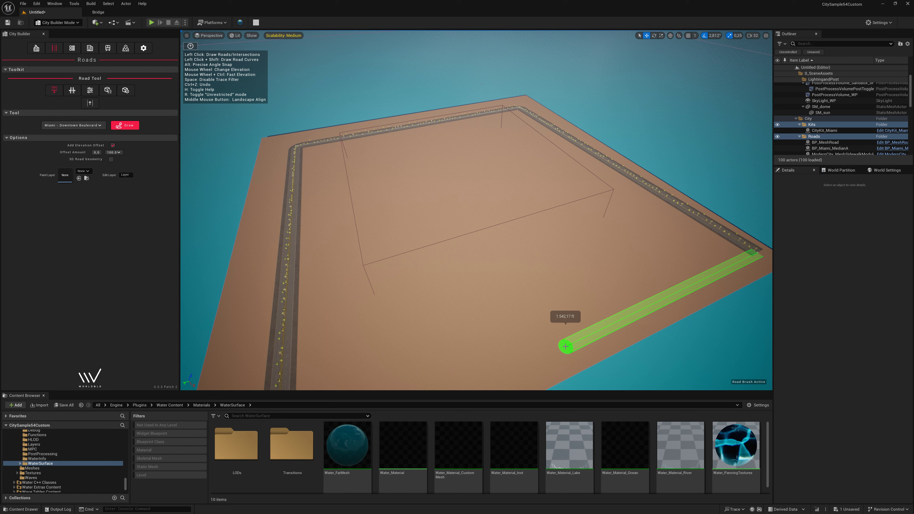
{"action": "right_click_drag", "start_coordinate": [534, 306], "coordinate": [396, 292]}
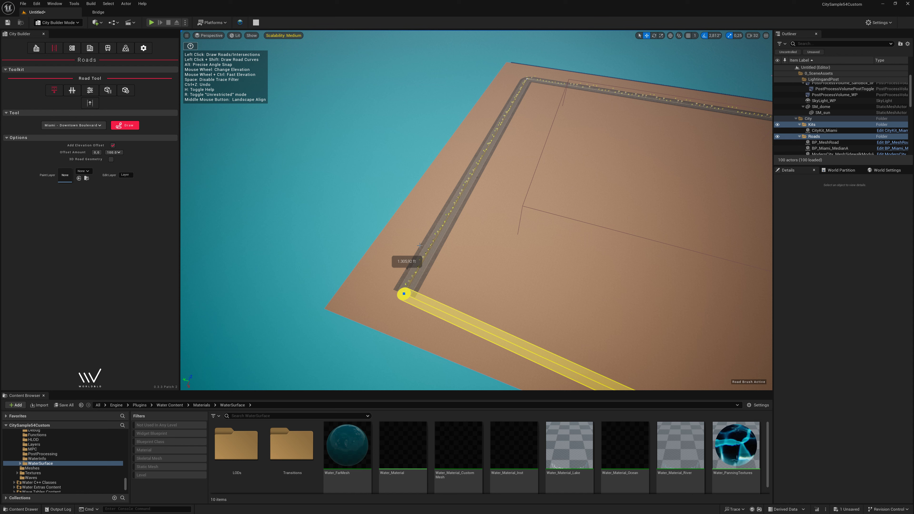
{"action": "right_click_drag", "start_coordinate": [403, 234], "coordinate": [499, 358]}
{"action": "left_click", "coordinate": [499, 358]}
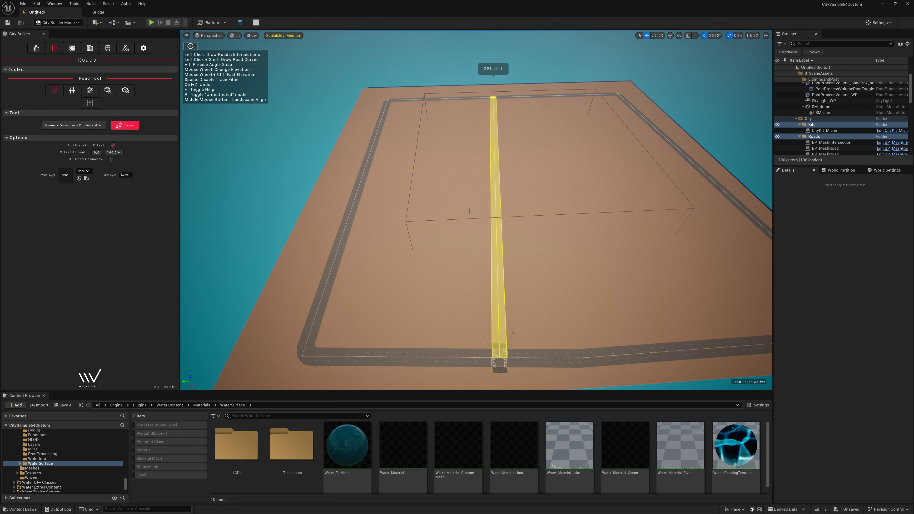
- Finish the central road across the plate and add a road from the bottom road up to it
{"action": "scroll", "coordinate": [463, 216], "scroll_direction": "down", "scroll_amount": 1}
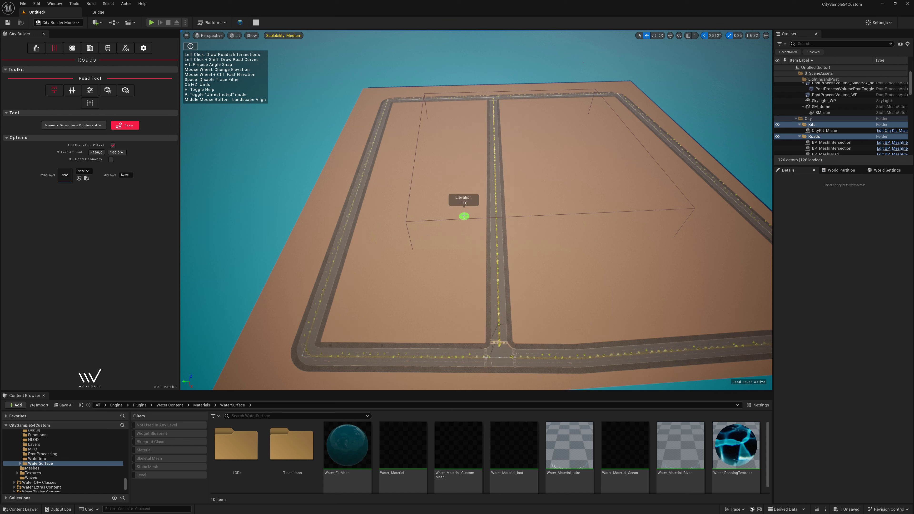
{"action": "mouse_move", "coordinate": [465, 214]}
{"action": "right_mouse_down"}
{"action": "mouse_move", "coordinate": [518, 213]}
{"action": "mouse_move", "coordinate": [518, 187]}
{"action": "mouse_move", "coordinate": [517, 202]}
{"action": "mouse_move", "coordinate": [662, 245]}
{"action": "mouse_move", "coordinate": [740, 254]}
{"action": "right_mouse_up"}
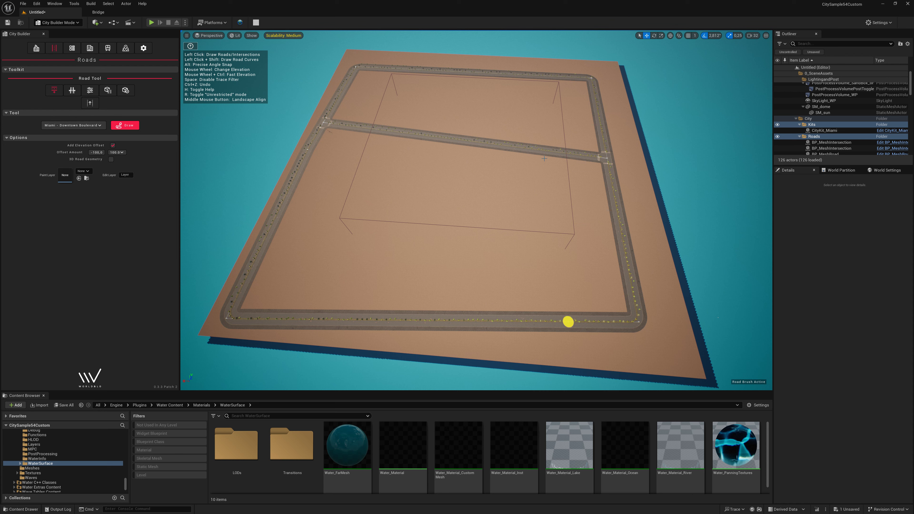
{"action": "left_click", "coordinate": [564, 179]}
{"action": "left_click", "coordinate": [557, 152]}
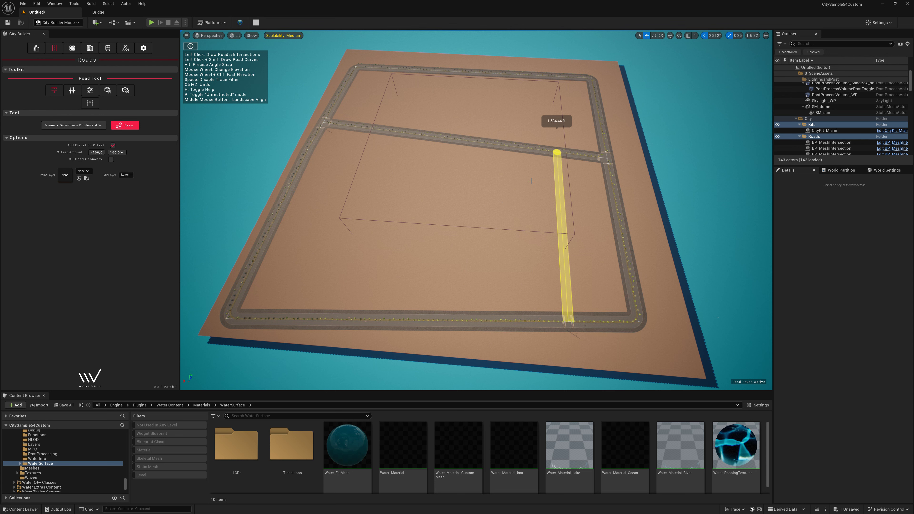
{"action": "left_click", "coordinate": [534, 166]}
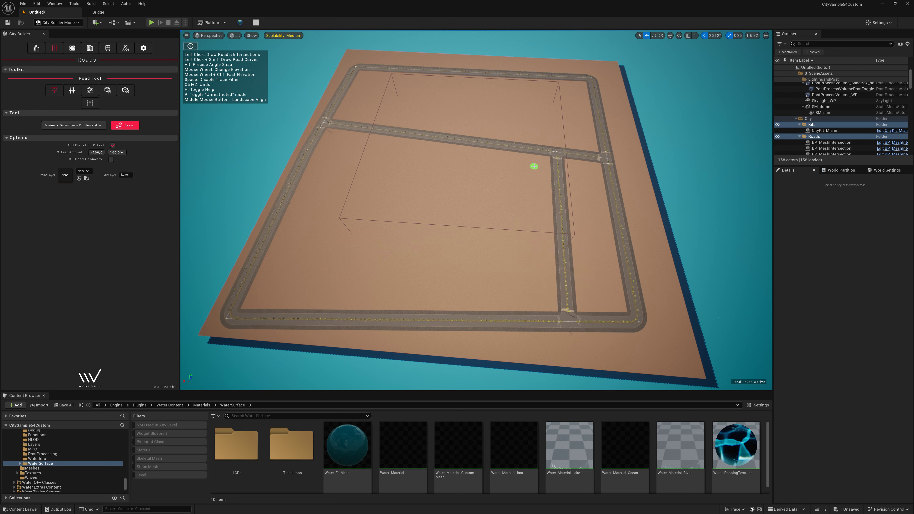
- Add a cross street running from the central road to the right-hand road
{"action": "right_click_drag", "start_coordinate": [534, 167], "coordinate": [467, 188]}
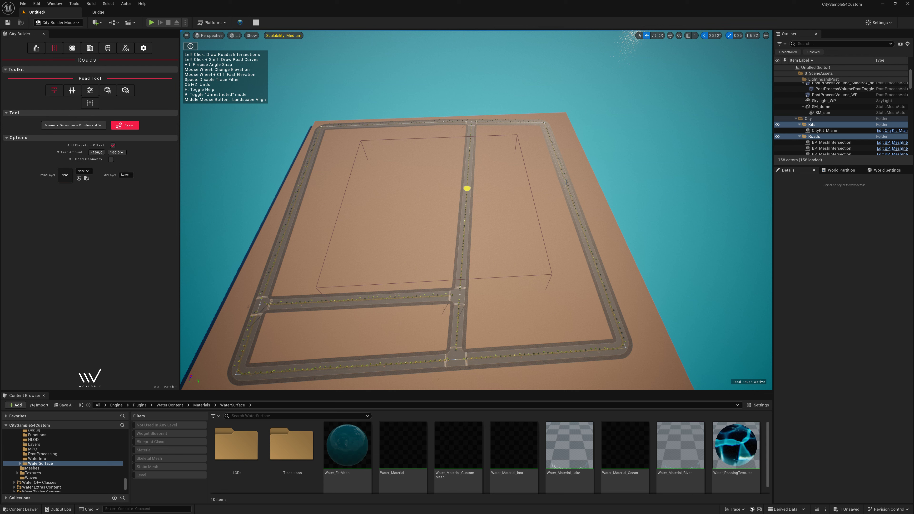
{"action": "mouse_move", "coordinate": [566, 181]}
{"action": "left_click", "coordinate": [467, 188]}
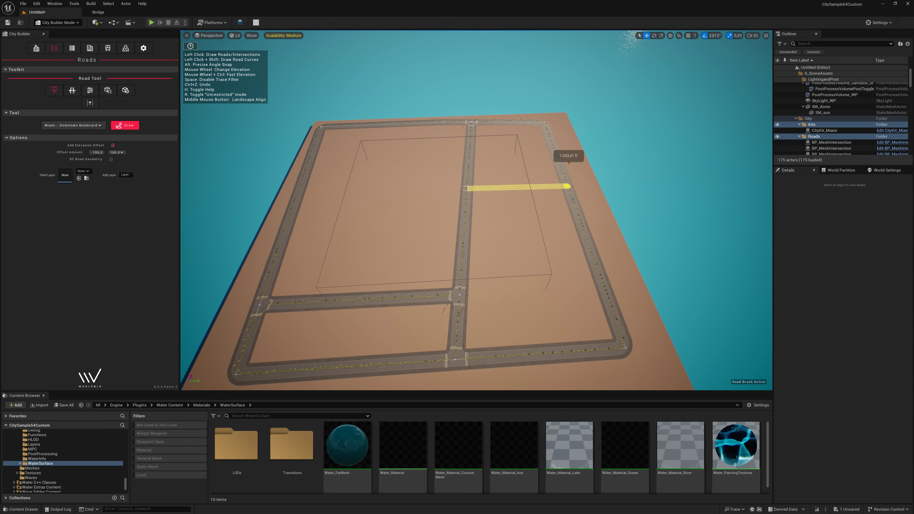
{"action": "left_click", "coordinate": [571, 198]}
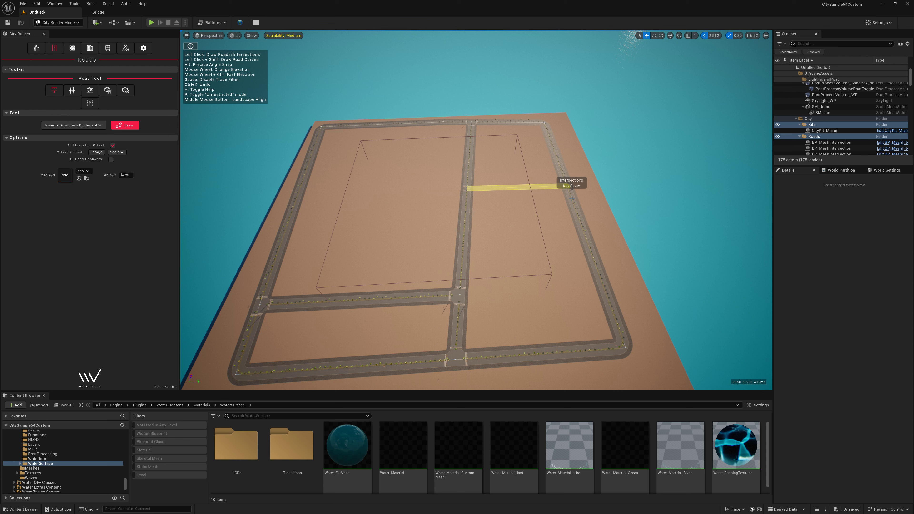
{"action": "left_click", "coordinate": [571, 198]}
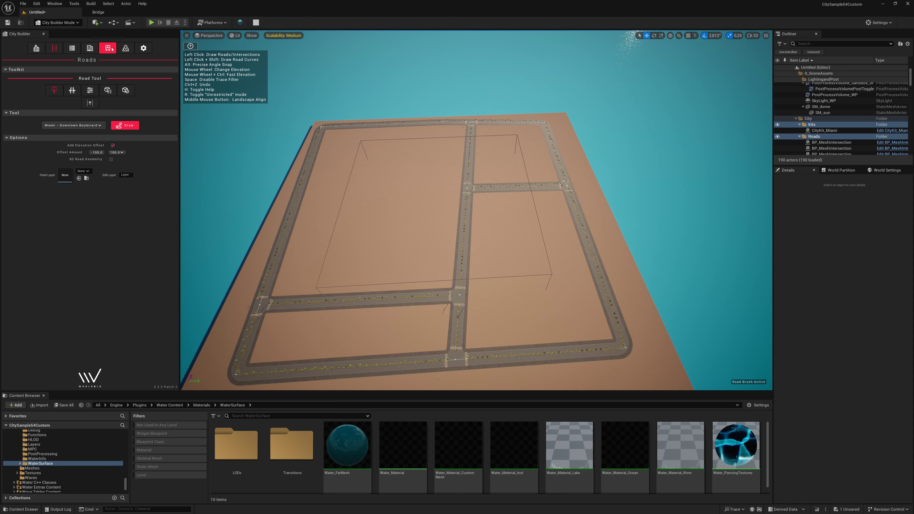
- Outline the lower-left block from its streets, assign Brickell Downtown, and generate its high-rise towers
{"action": "left_click", "coordinate": [89, 48]}
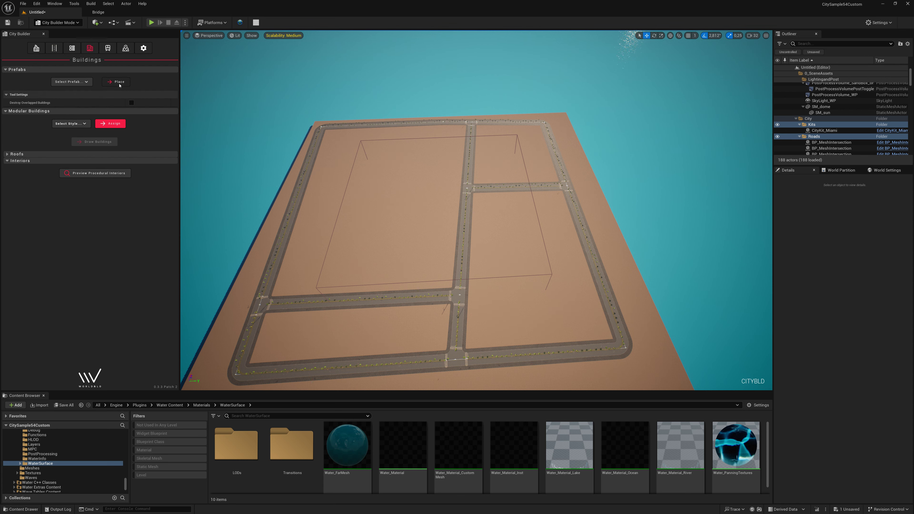
{"action": "left_click", "coordinate": [72, 48]}
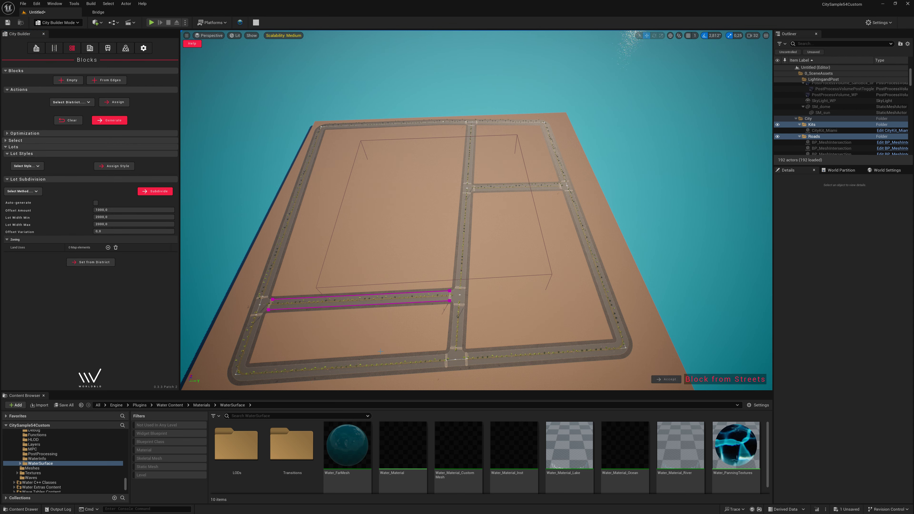
{"action": "left_click", "coordinate": [371, 311]}
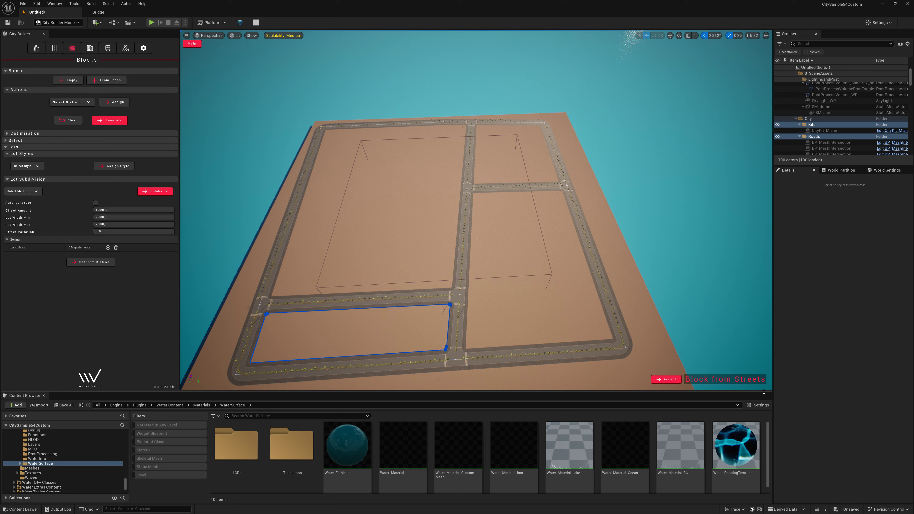
{"action": "key", "text": "Return"}
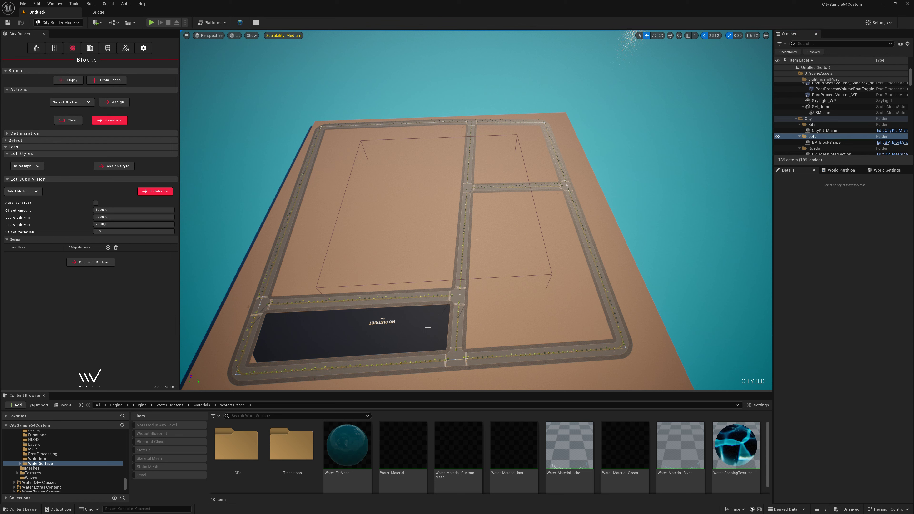
{"action": "left_click", "coordinate": [353, 331]}
{"action": "left_click", "coordinate": [72, 102]}
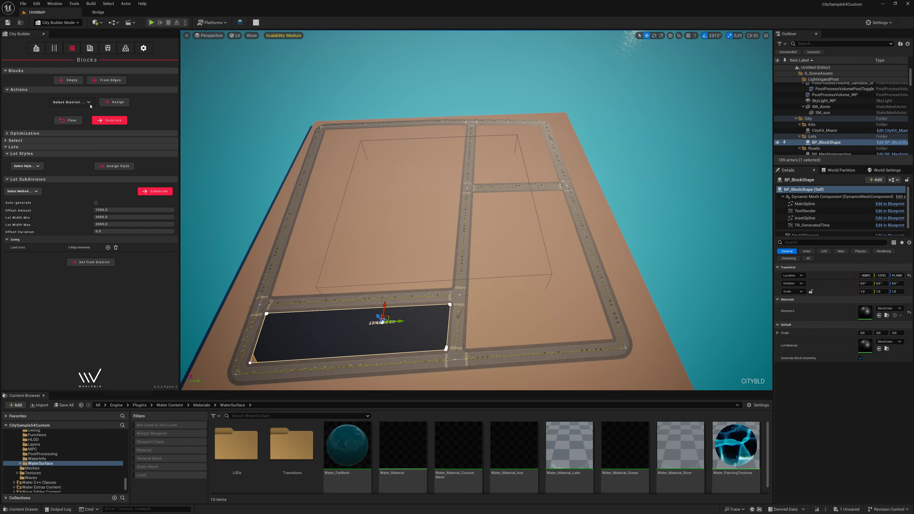
{"action": "left_click", "coordinate": [75, 109]}
{"action": "left_click", "coordinate": [109, 103]}
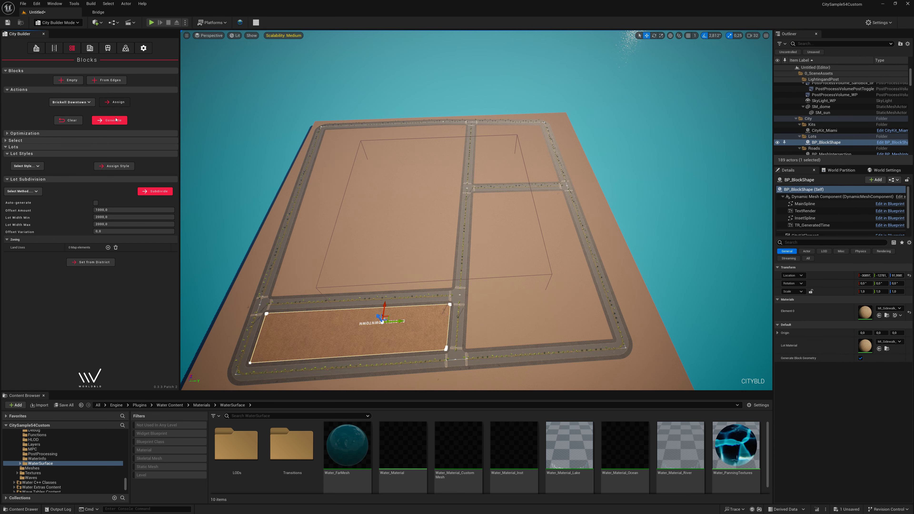
{"action": "left_click", "coordinate": [113, 121]}
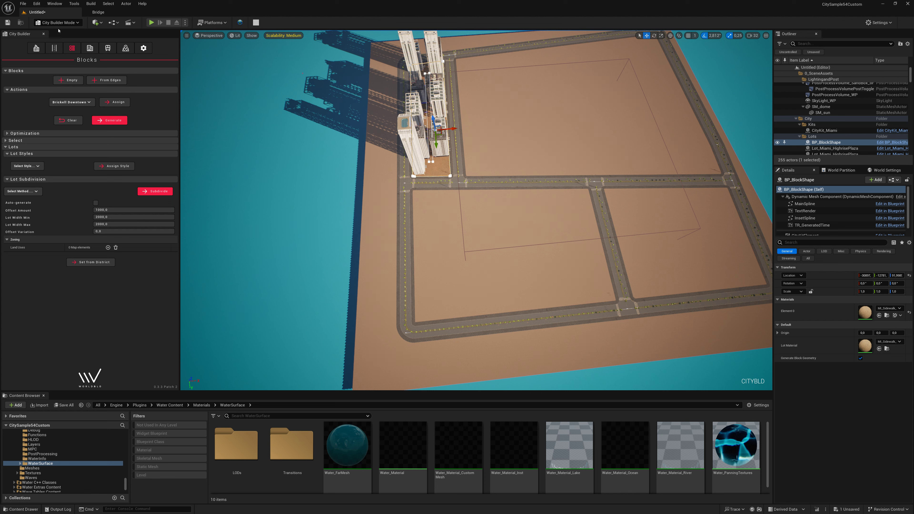
- Draw a new road from the central intersection down to the bottom road, creating two more blocks
{"action": "left_click", "coordinate": [54, 49]}
{"action": "left_click", "coordinate": [129, 124]}
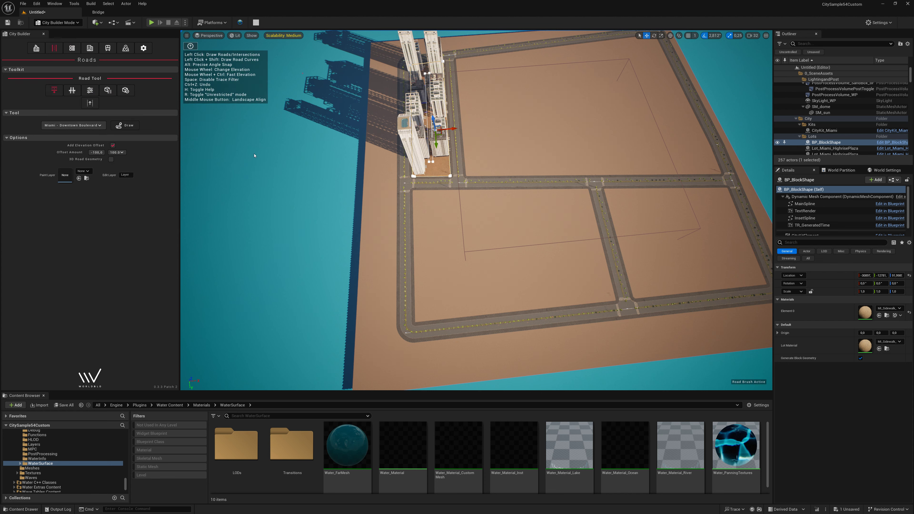
{"action": "left_click", "coordinate": [458, 183]}
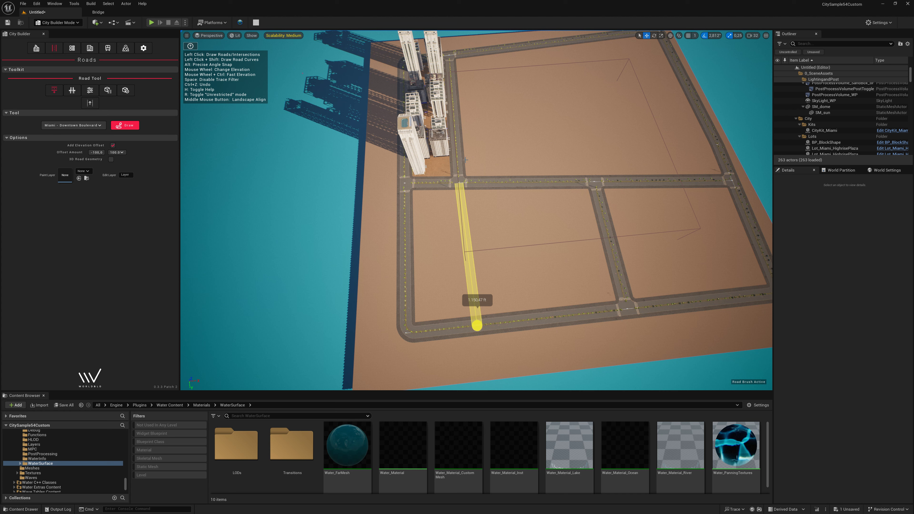
{"action": "left_click", "coordinate": [476, 325]}
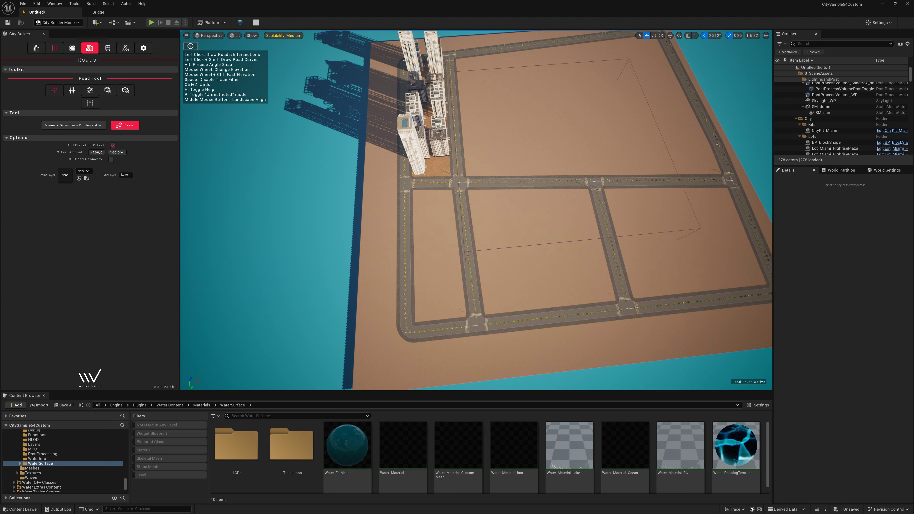
{"action": "left_click", "coordinate": [71, 47]}
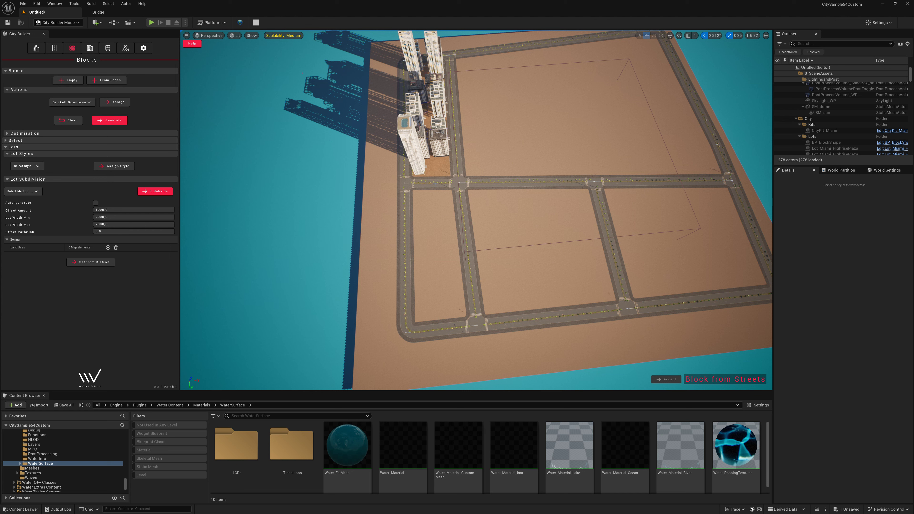
- Make the narrow street-enclosed lot a Brickell Downtown block and generate its towers
{"action": "left_click", "coordinate": [449, 204]}
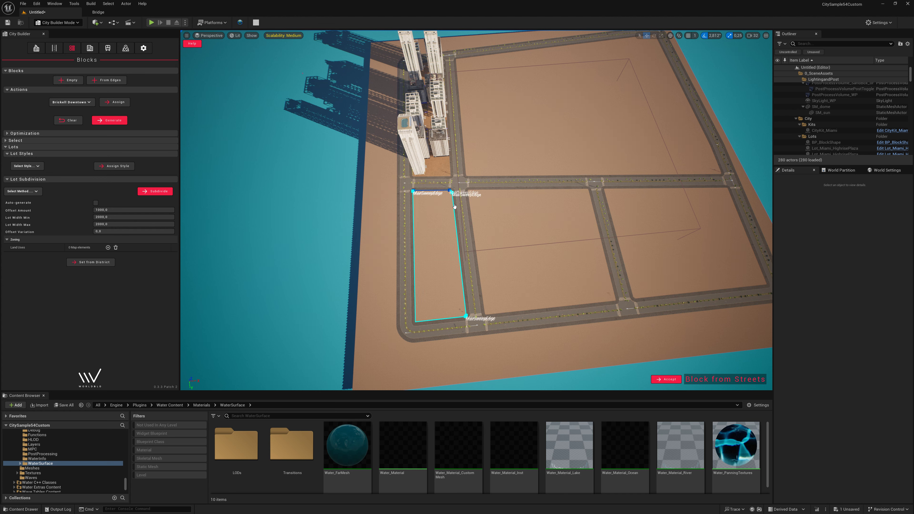
{"action": "left_click", "coordinate": [665, 379]}
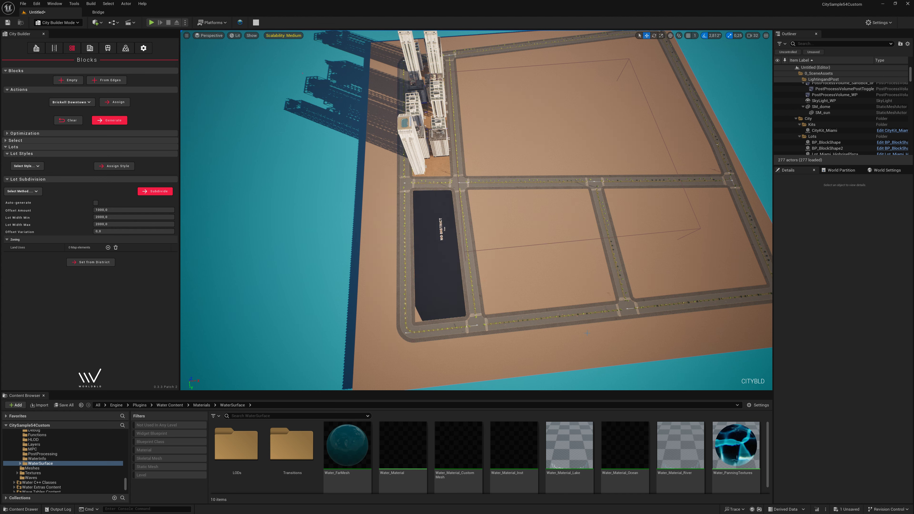
{"action": "left_click", "coordinate": [441, 247]}
{"action": "left_click", "coordinate": [115, 101]}
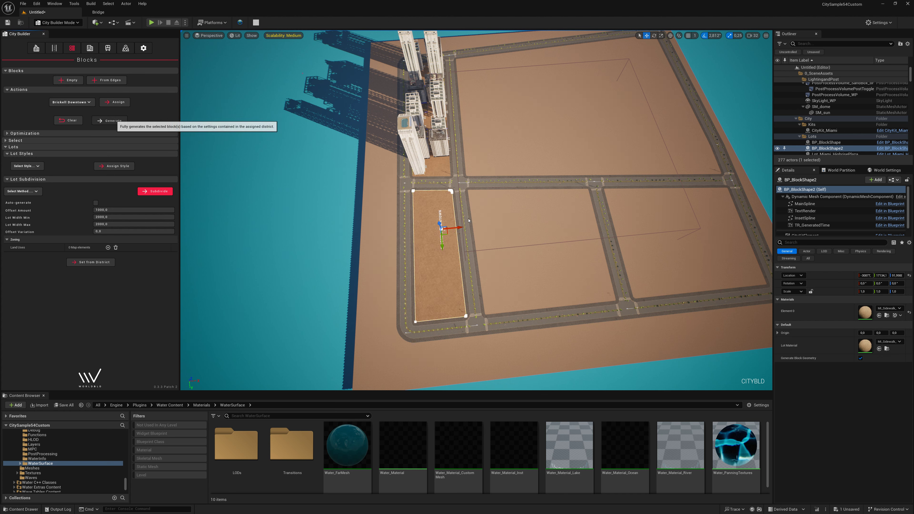
{"action": "left_click", "coordinate": [110, 120]}
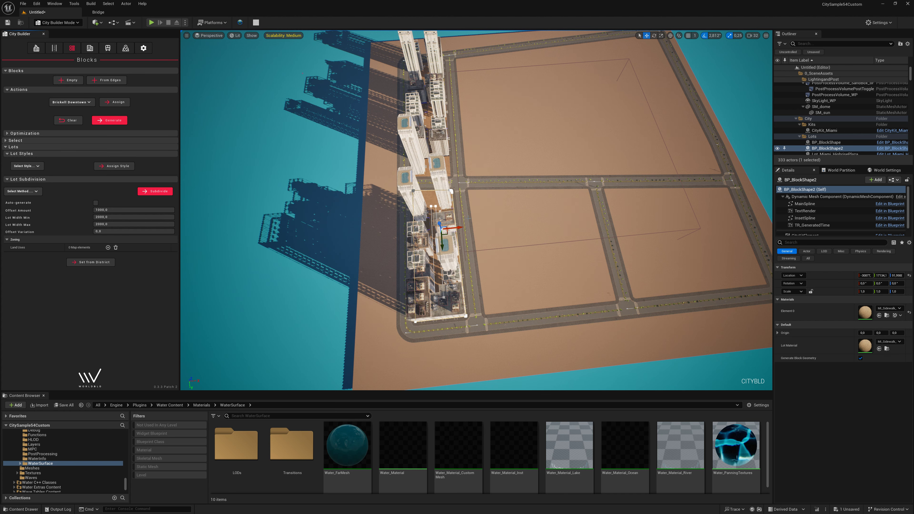
- Outline the square lot in front of the towers as a block from its surrounding streets
{"action": "right_click_drag", "start_coordinate": [589, 225], "coordinate": [589, 180]}
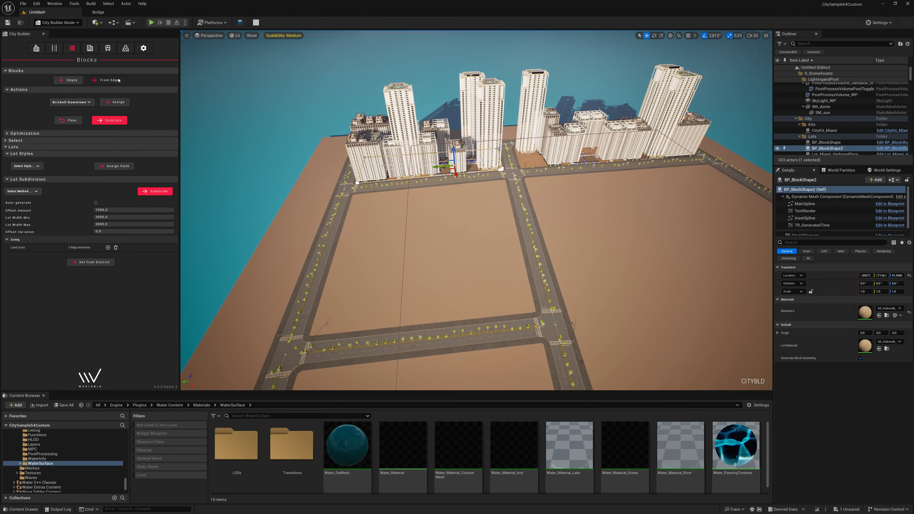
{"action": "left_click", "coordinate": [107, 80]}
{"action": "left_click", "coordinate": [351, 216]}
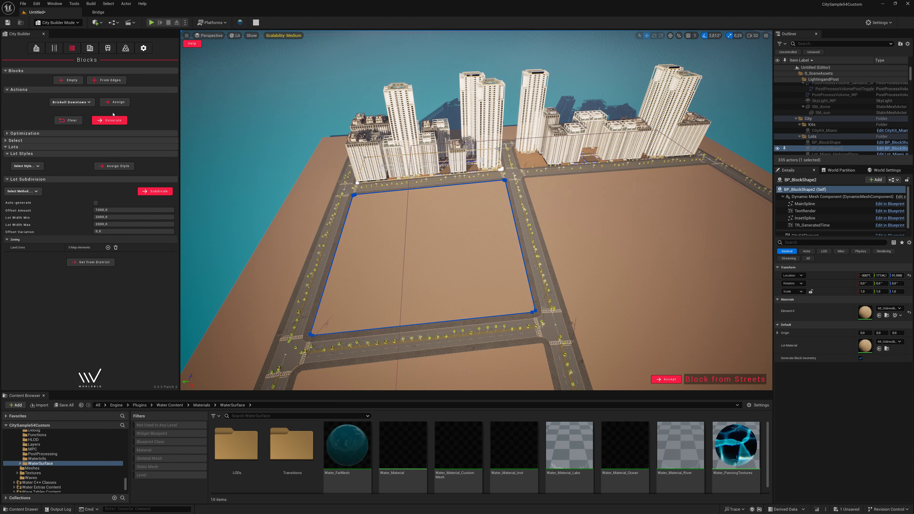
- Confirm the square block, assign Island Homes, and generate its red-tile-roof houses
{"action": "left_click", "coordinate": [653, 379]}
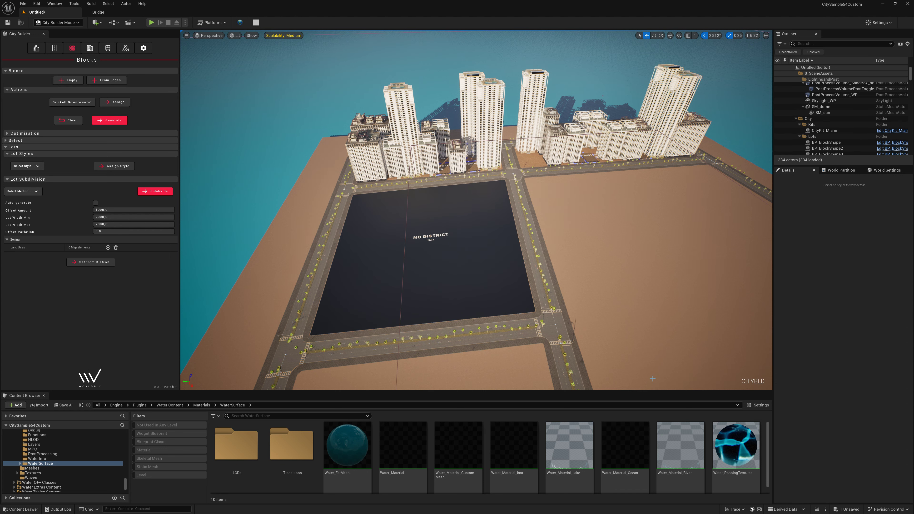
{"action": "left_click", "coordinate": [360, 195]}
{"action": "left_click", "coordinate": [71, 102]}
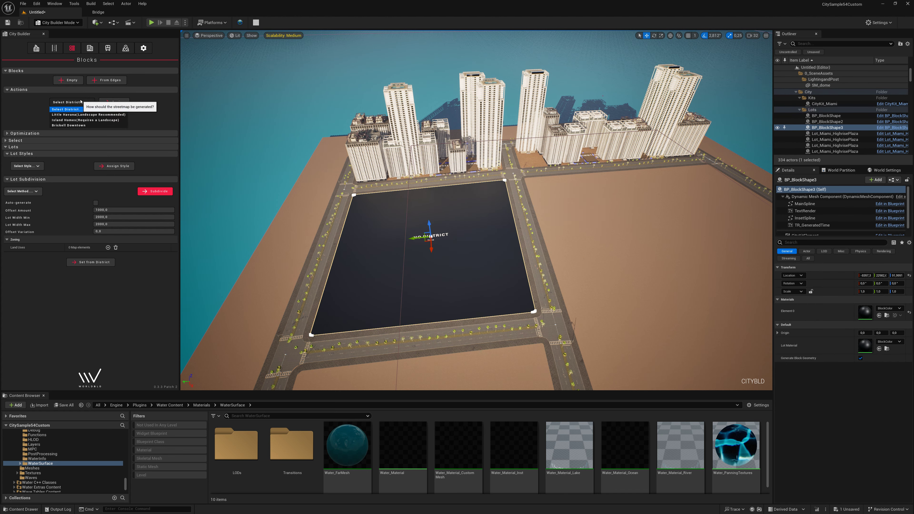
{"action": "left_click", "coordinate": [81, 120]}
{"action": "left_click", "coordinate": [133, 102]}
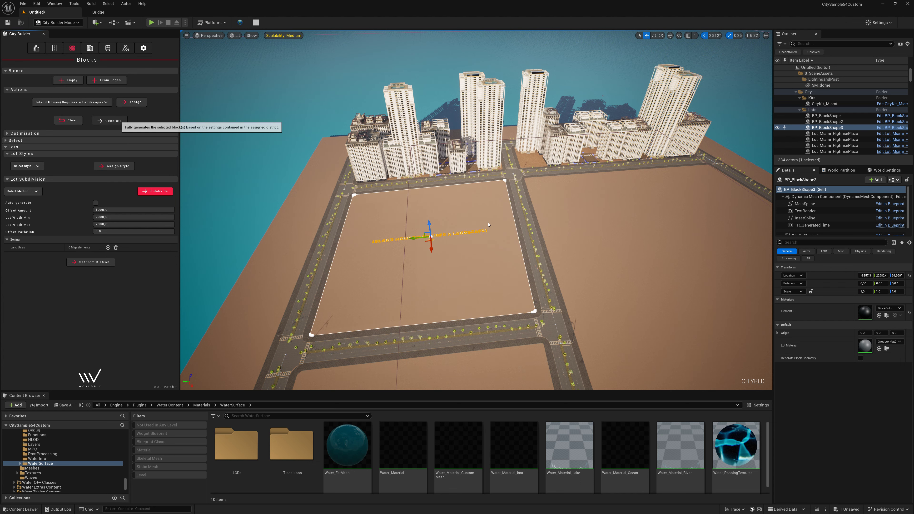
{"action": "left_click", "coordinate": [109, 120]}
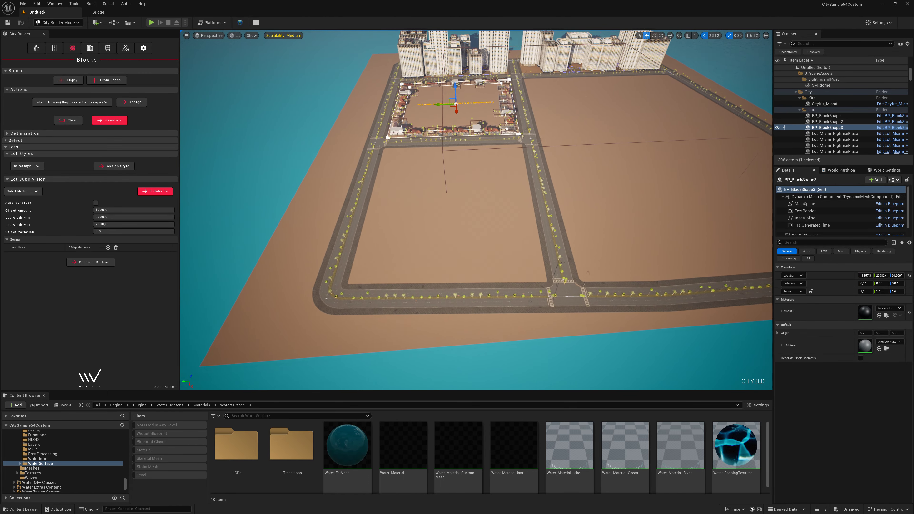
{"action": "left_click", "coordinate": [106, 80]}
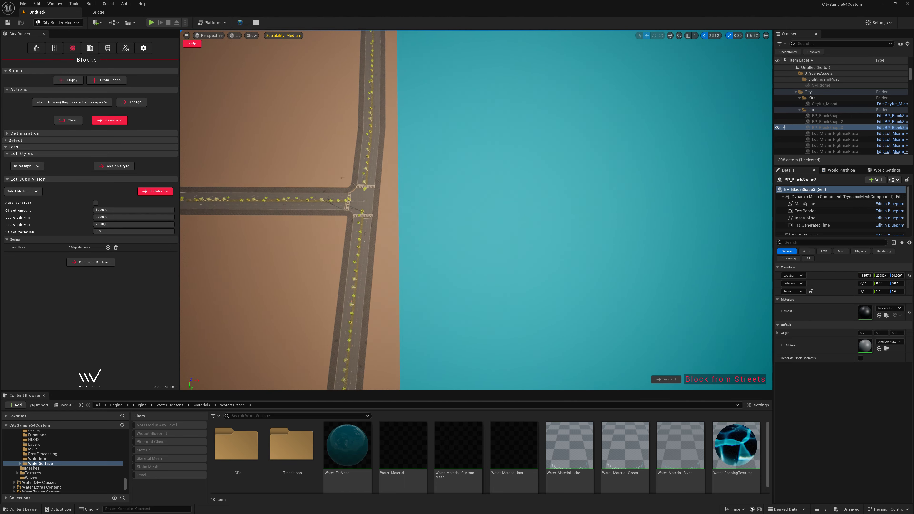
- Start drawing roads with the Miami - Old Suburban Street type, with no block selected
{"action": "left_click", "coordinate": [54, 47]}
{"action": "left_click", "coordinate": [73, 125]}
{"action": "left_click", "coordinate": [123, 130]}
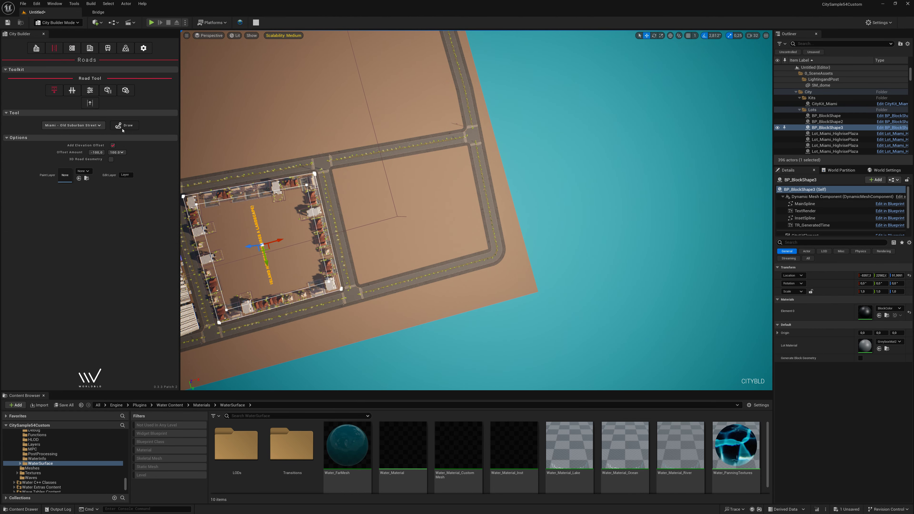
{"action": "left_click", "coordinate": [123, 129]}
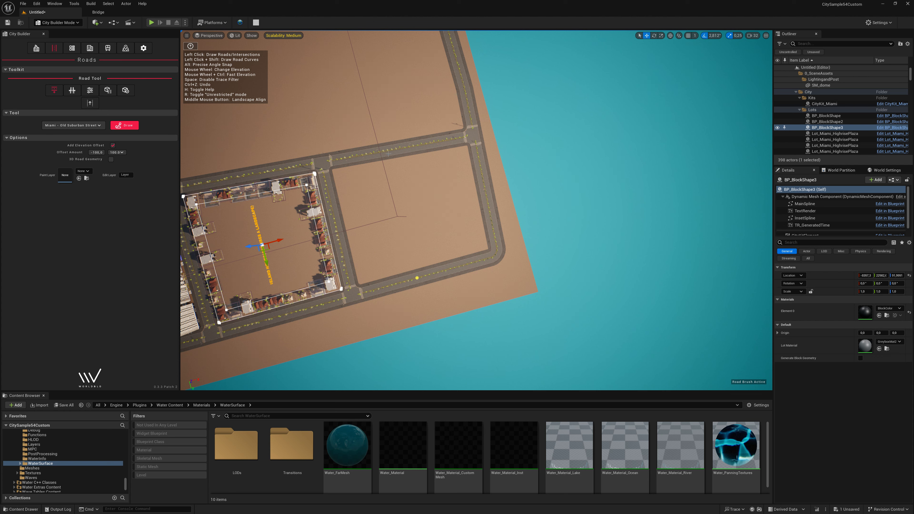
{"action": "key", "text": "Escape"}
- Draw a road across the empty lot plus a cross road to the right-hand street
{"action": "left_click", "coordinate": [417, 278]}
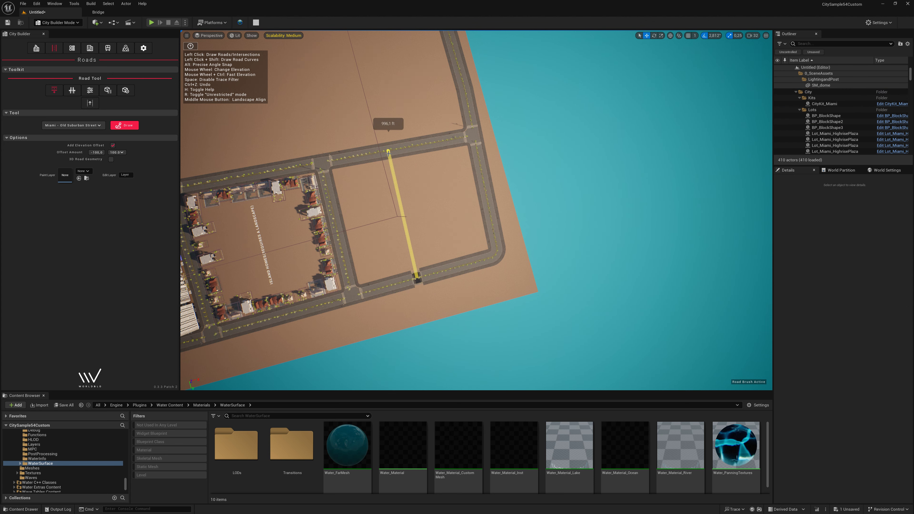
{"action": "left_click", "coordinate": [389, 153]}
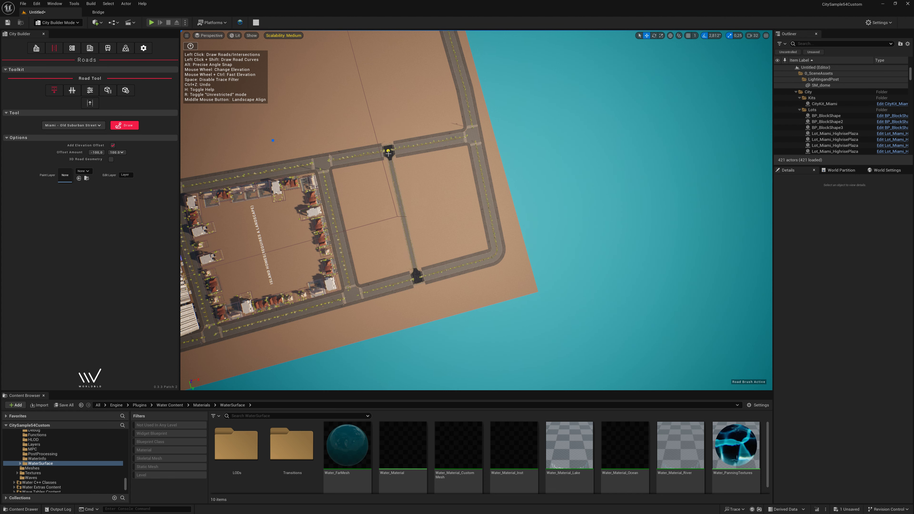
{"action": "left_click", "coordinate": [402, 214]}
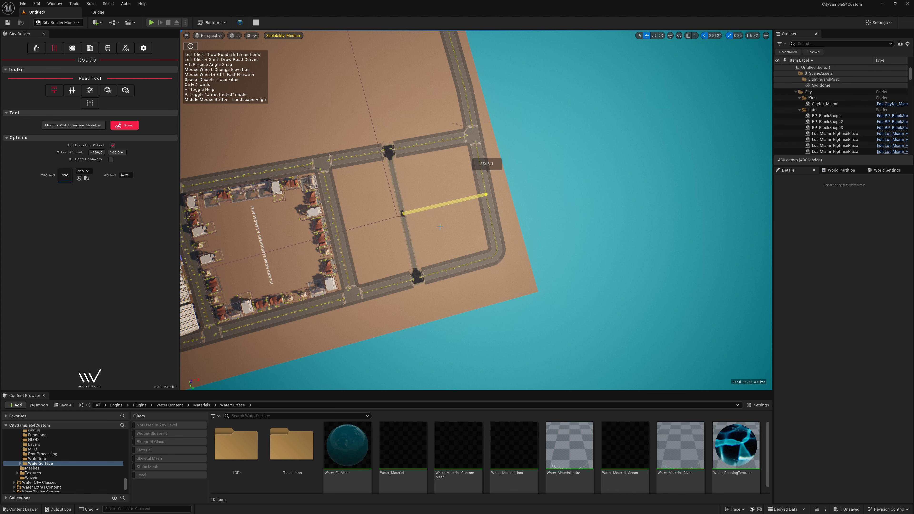
{"action": "left_click", "coordinate": [485, 195]}
{"action": "right_click_drag", "start_coordinate": [439, 227], "coordinate": [315, 146]}
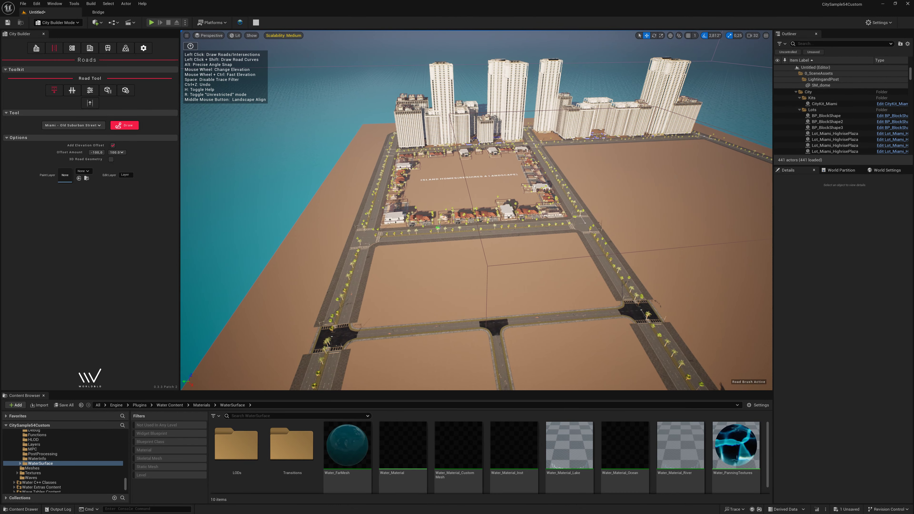
- Create a block in front of the houses, assign Island Homes, and generate houses
{"action": "left_click", "coordinate": [71, 47]}
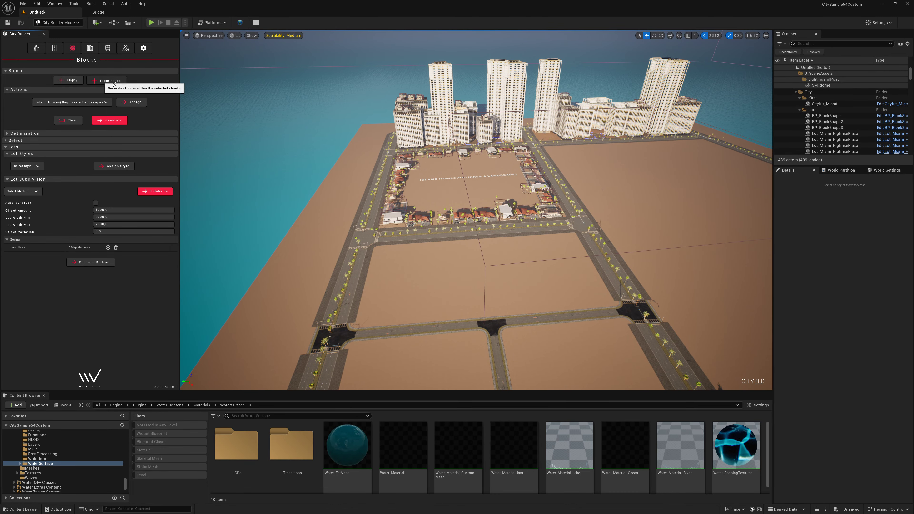
{"action": "left_click", "coordinate": [107, 80]}
{"action": "left_click", "coordinate": [452, 244]}
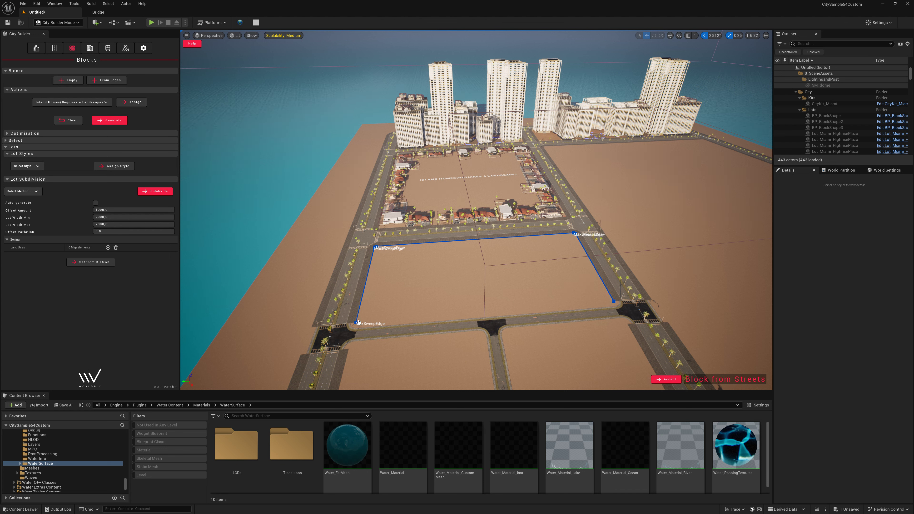
{"action": "left_click", "coordinate": [677, 381]}
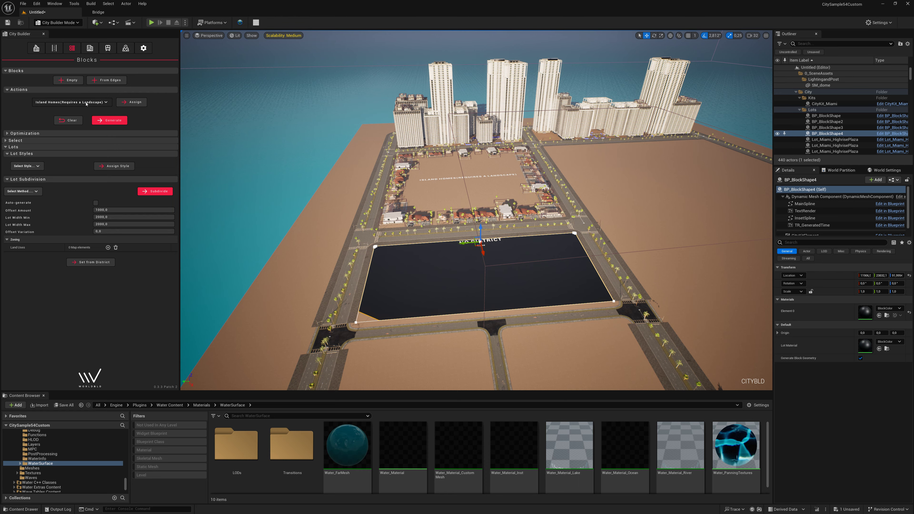
{"action": "left_click", "coordinate": [131, 101]}
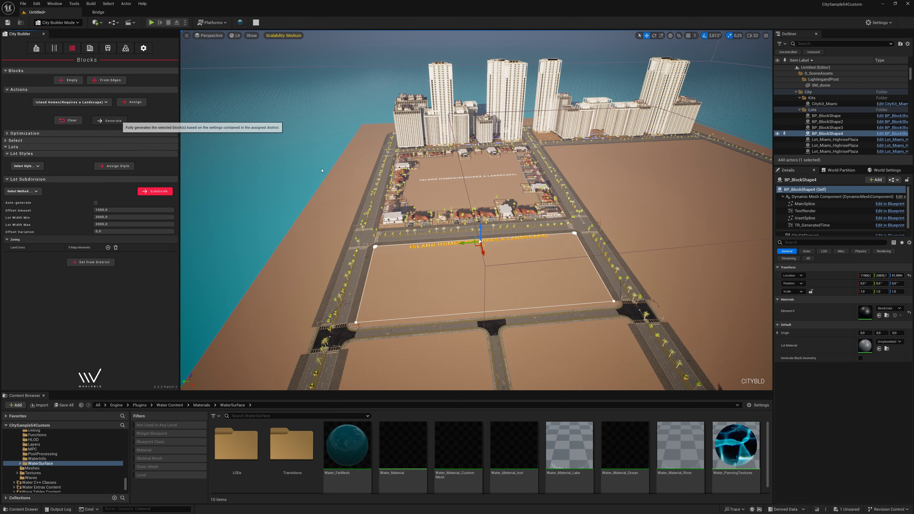
{"action": "left_click", "coordinate": [109, 120]}
{"action": "right_click_drag", "start_coordinate": [477, 156], "coordinate": [477, 155]}
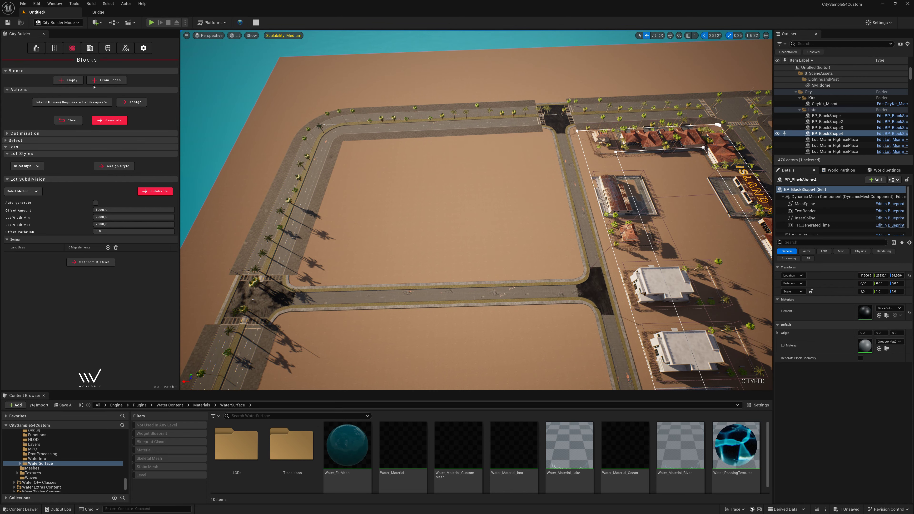
- Outline the neighbouring empty block, assign Brickell Downtown, and generate its towers
{"action": "left_click", "coordinate": [107, 80]}
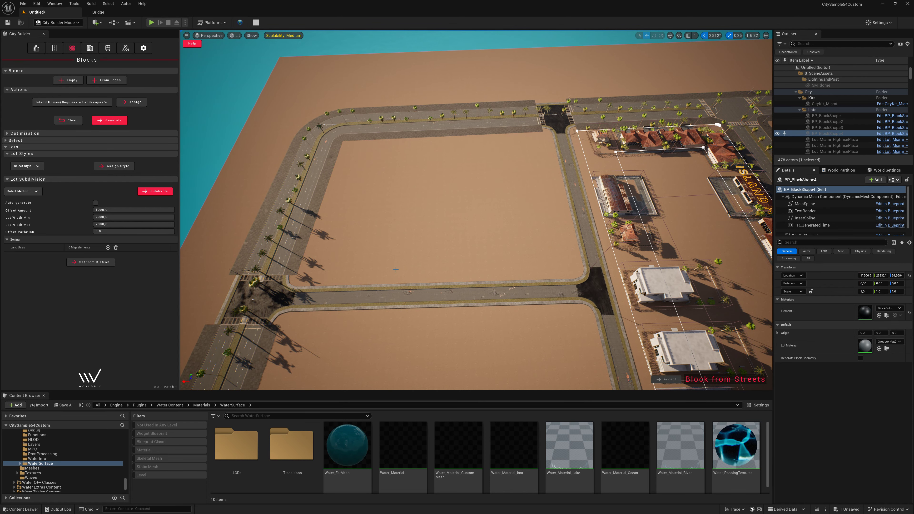
{"action": "left_click", "coordinate": [360, 143]}
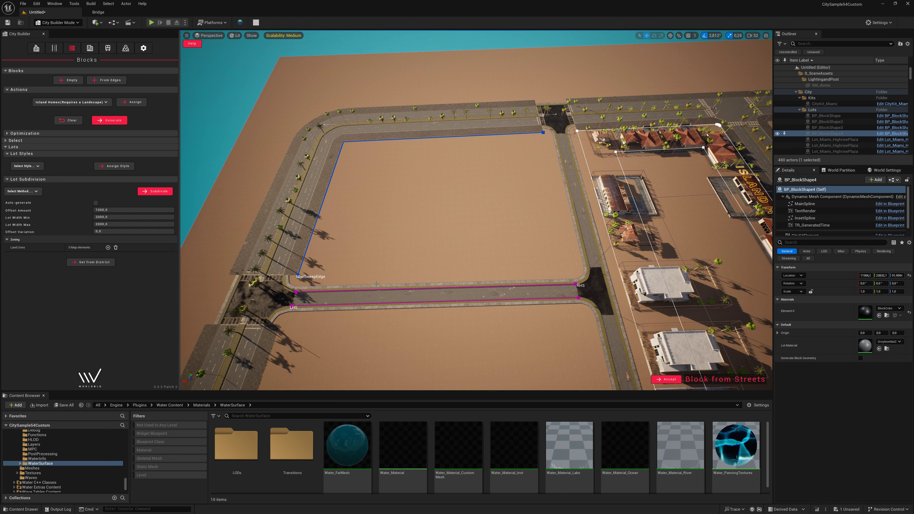
{"action": "left_click", "coordinate": [566, 184]}
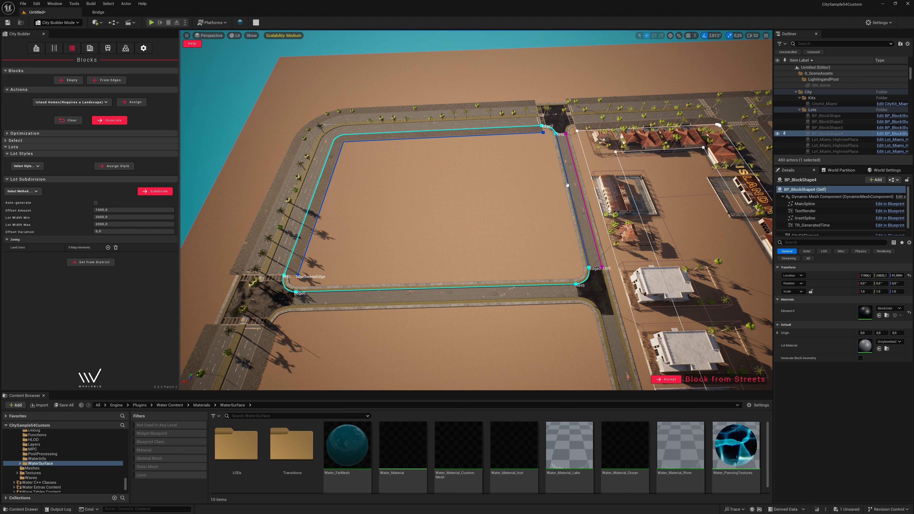
{"action": "left_click", "coordinate": [667, 380]}
{"action": "left_click", "coordinate": [399, 183]}
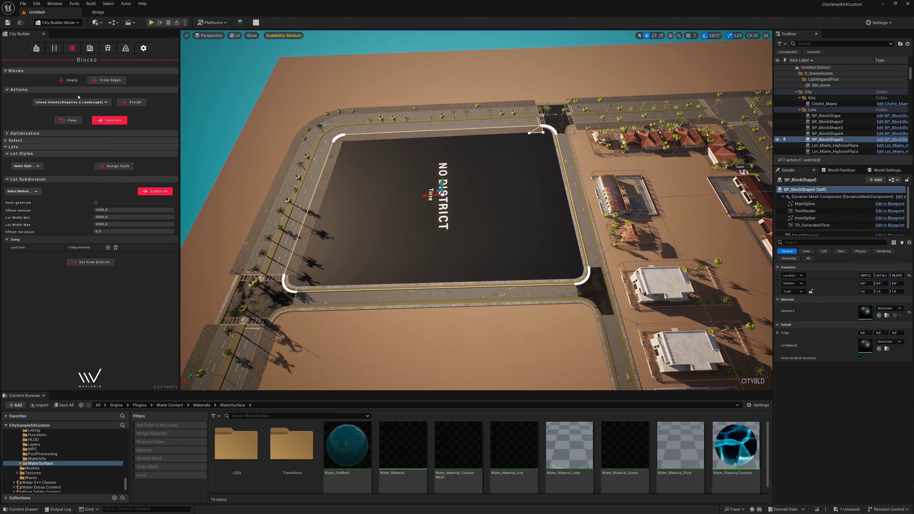
{"action": "left_click", "coordinate": [80, 102]}
{"action": "left_click", "coordinate": [69, 124]}
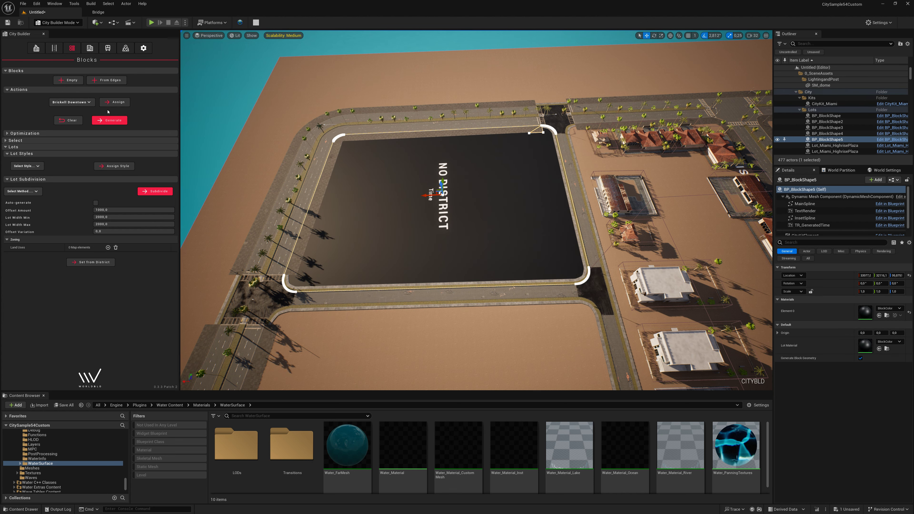
{"action": "left_click", "coordinate": [116, 102]}
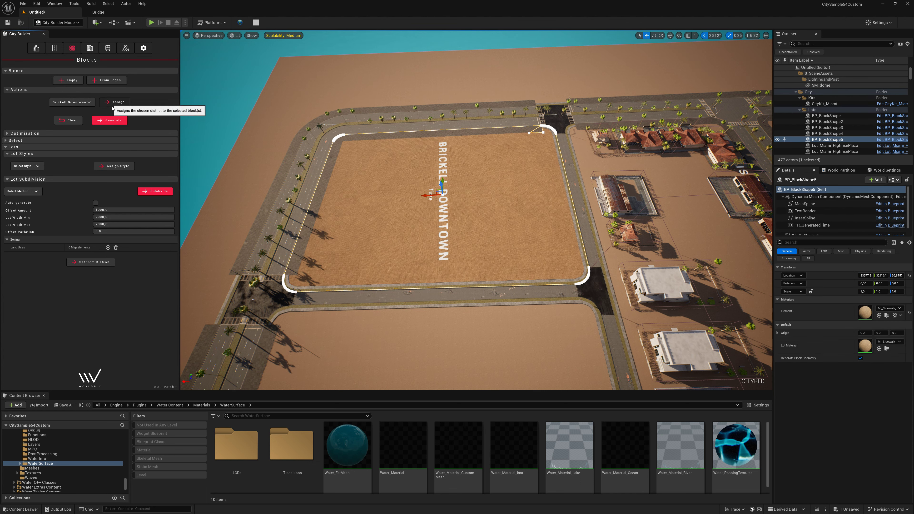
{"action": "left_click", "coordinate": [109, 121]}
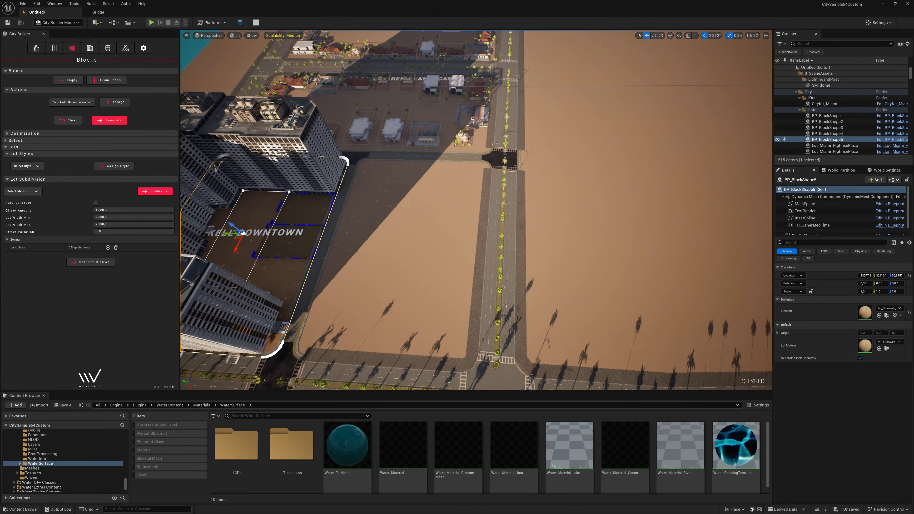
- Outline the area beside the new towers from its streets and accept it as a new block
{"action": "left_click", "coordinate": [115, 82]}
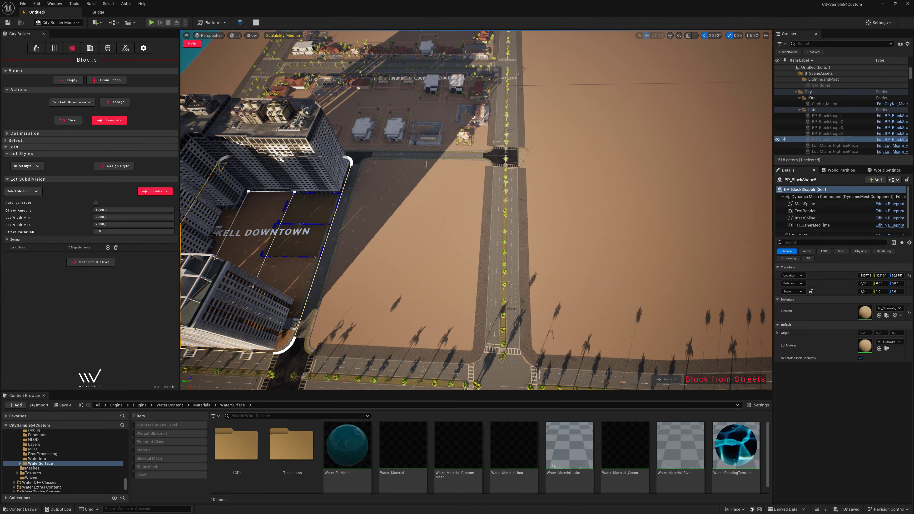
{"action": "left_click", "coordinate": [466, 278]}
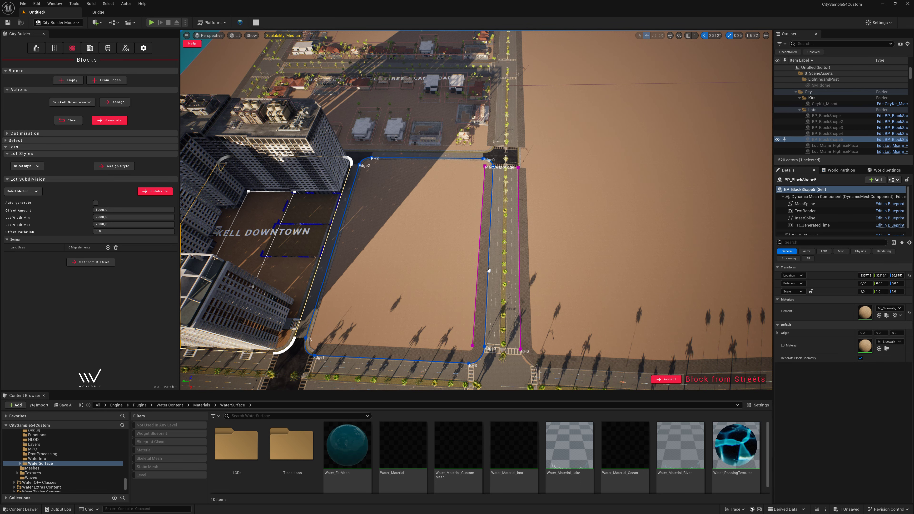
{"action": "left_click", "coordinate": [665, 379]}
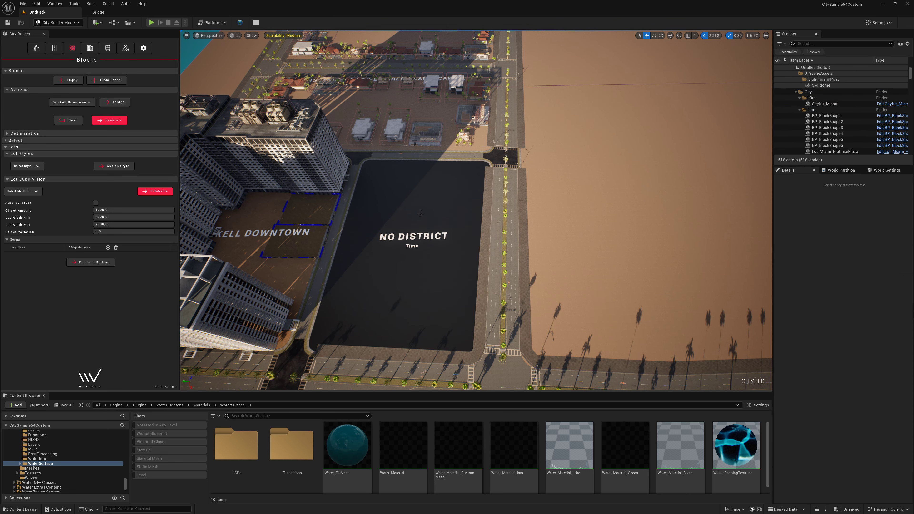
- Assign the Little Havana district to the new block and generate its lots and houses
{"action": "left_click", "coordinate": [370, 200]}
{"action": "left_click", "coordinate": [71, 101]}
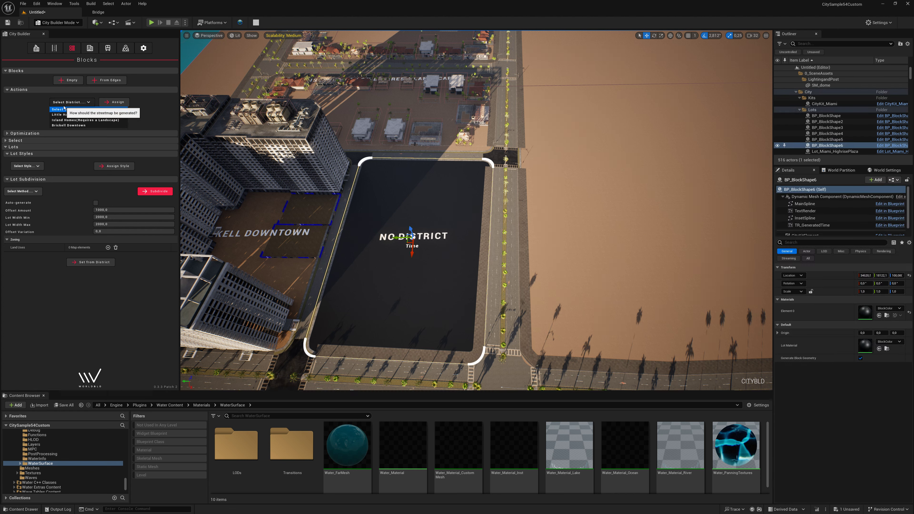
{"action": "left_click", "coordinate": [68, 115]}
{"action": "left_click", "coordinate": [135, 101]}
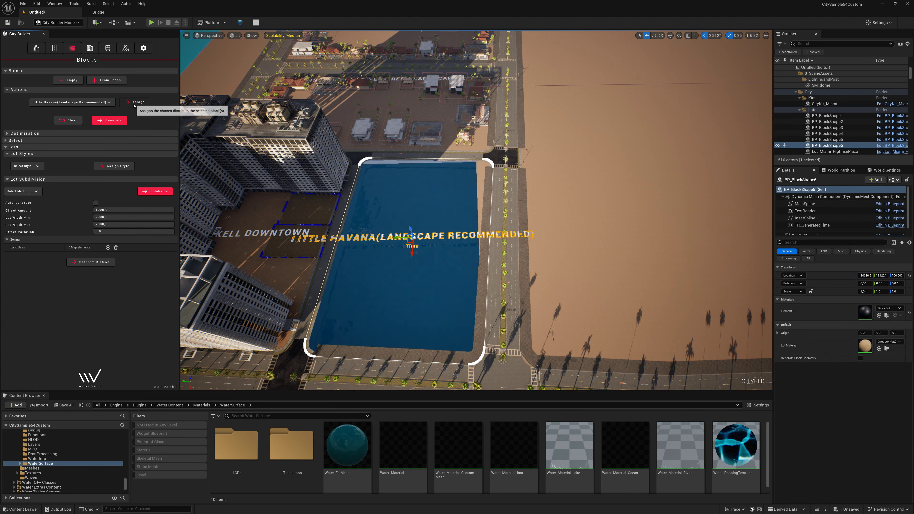
{"action": "left_click", "coordinate": [109, 120]}
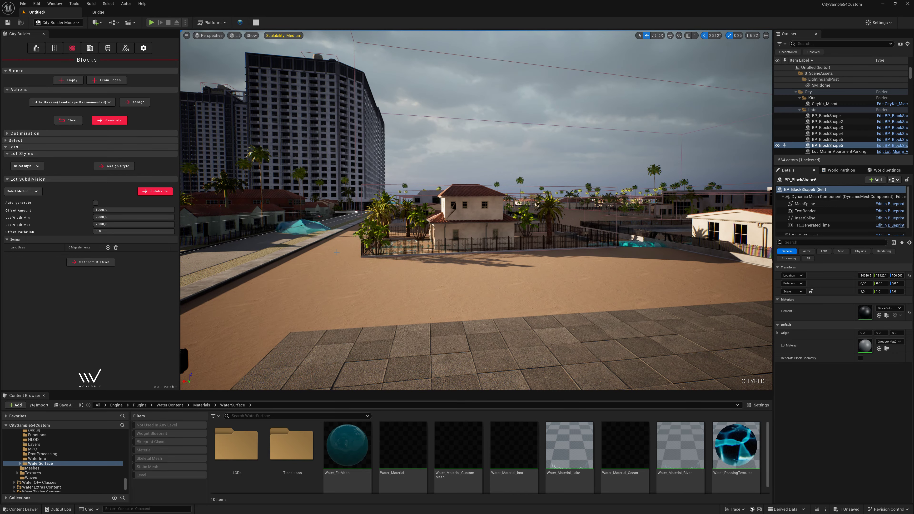
- Lower WaterBodyOcean's Location Z to -50, then -100, and finally -200
{"action": "left_click", "coordinate": [652, 243]}
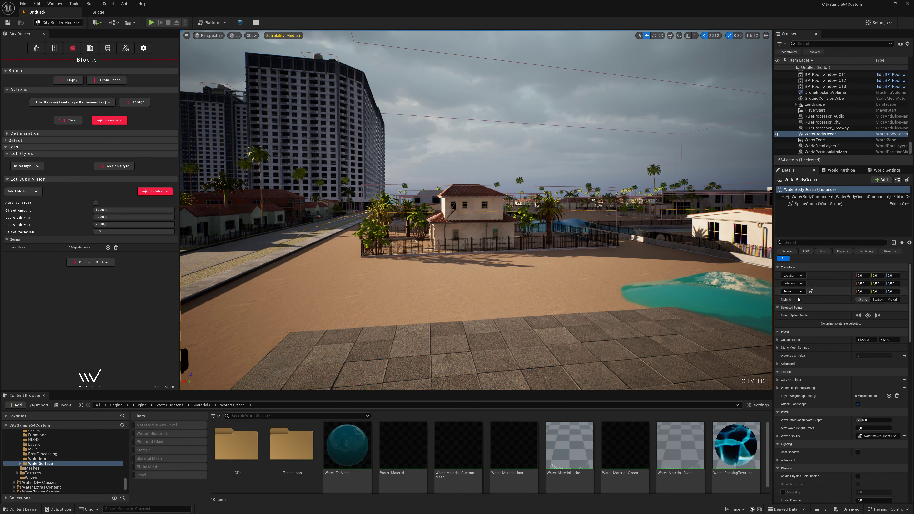
{"action": "left_click", "coordinate": [891, 276]}
{"action": "type", "text": "-50"}
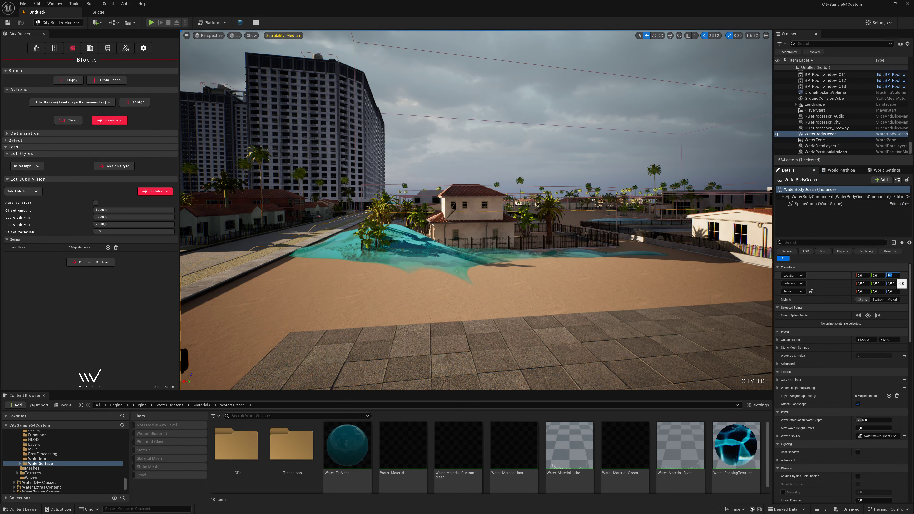
{"action": "key", "text": "Return"}
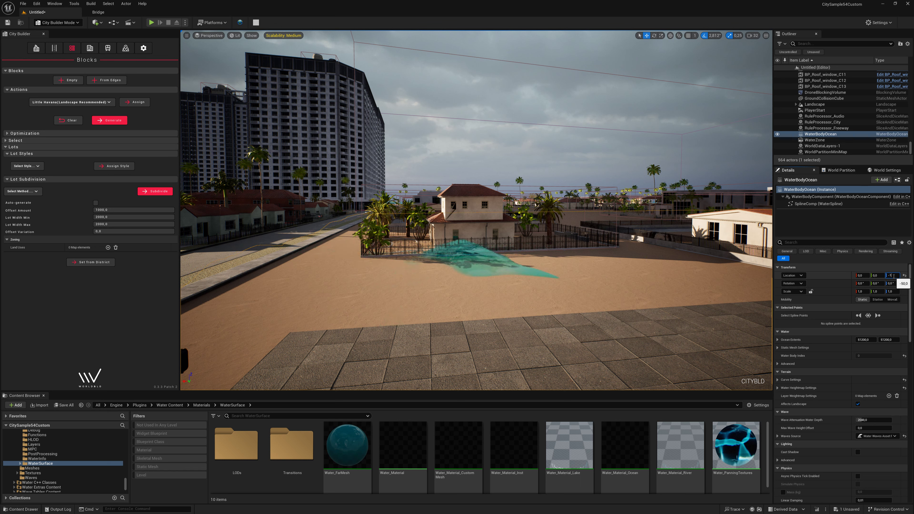
{"action": "type", "text": "-100"}
{"action": "key", "text": "Return"}
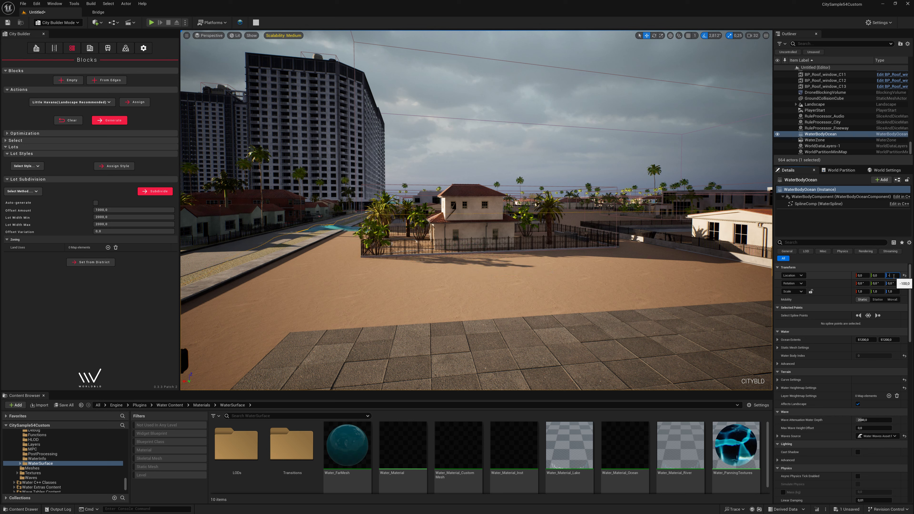
{"action": "key", "text": "Return"}
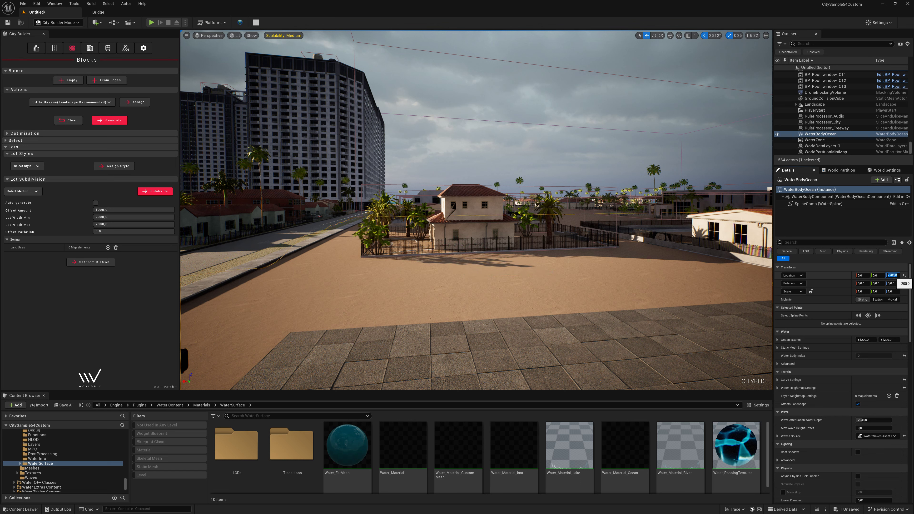
{"action": "scroll", "coordinate": [476, 210], "scroll_direction": "down", "scroll_amount": 4}
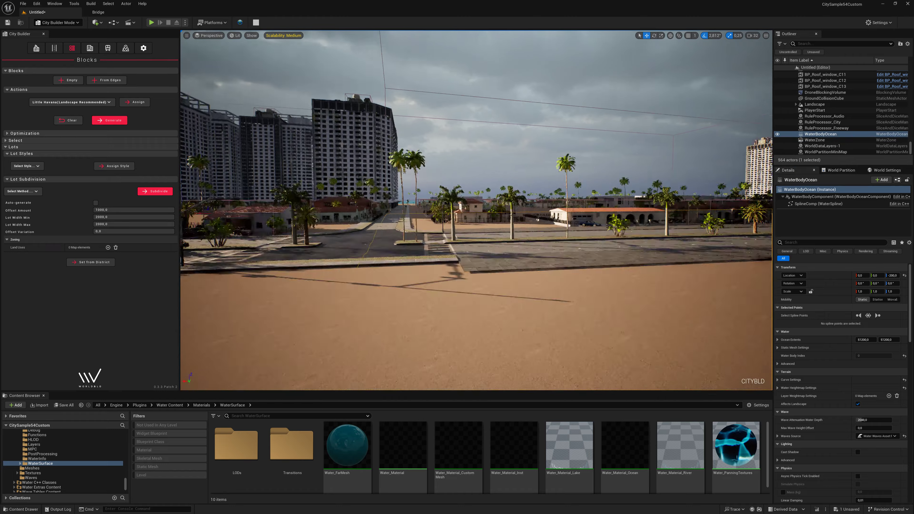
{"action": "scroll", "coordinate": [476, 210], "scroll_direction": "down", "scroll_amount": 3}
{"action": "scroll", "coordinate": [476, 210], "scroll_direction": "down", "scroll_amount": 3}
- Draw a road from the bottom intersection up, across and back down through the empty sandy block
{"action": "mouse_move", "coordinate": [476, 210]}
{"action": "right_mouse_down"}
{"action": "mouse_move", "coordinate": [532, 194]}
{"action": "mouse_move", "coordinate": [476, 210]}
{"action": "mouse_move", "coordinate": [475, 230]}
{"action": "right_mouse_up"}
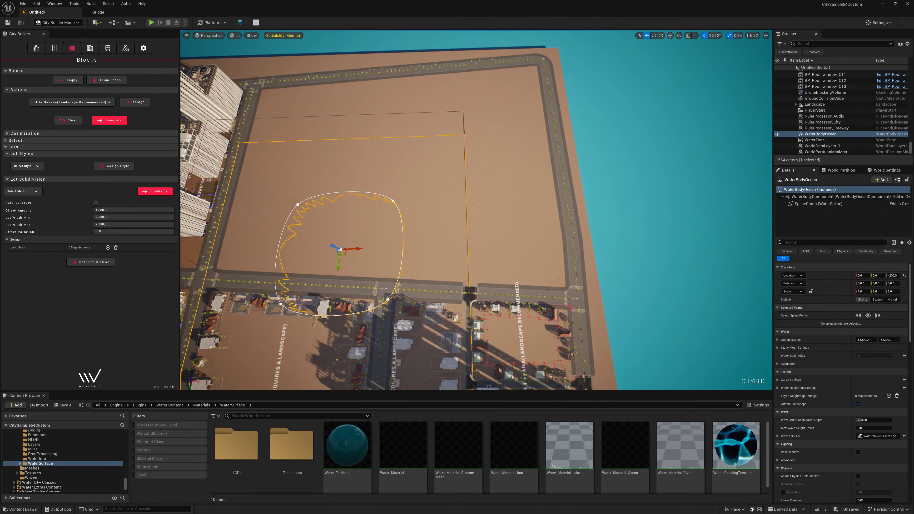
{"action": "right_click_drag", "start_coordinate": [476, 231], "coordinate": [542, 90]}
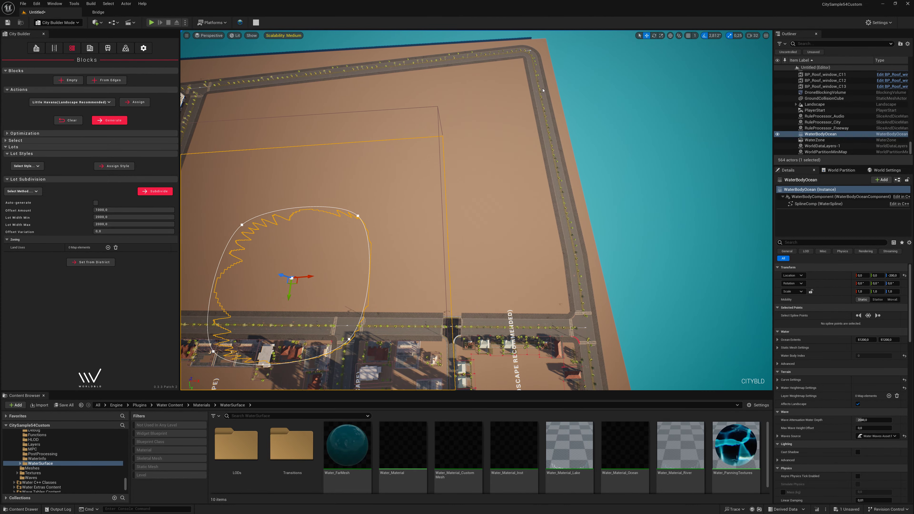
{"action": "left_click", "coordinate": [56, 50]}
{"action": "left_click", "coordinate": [134, 126]}
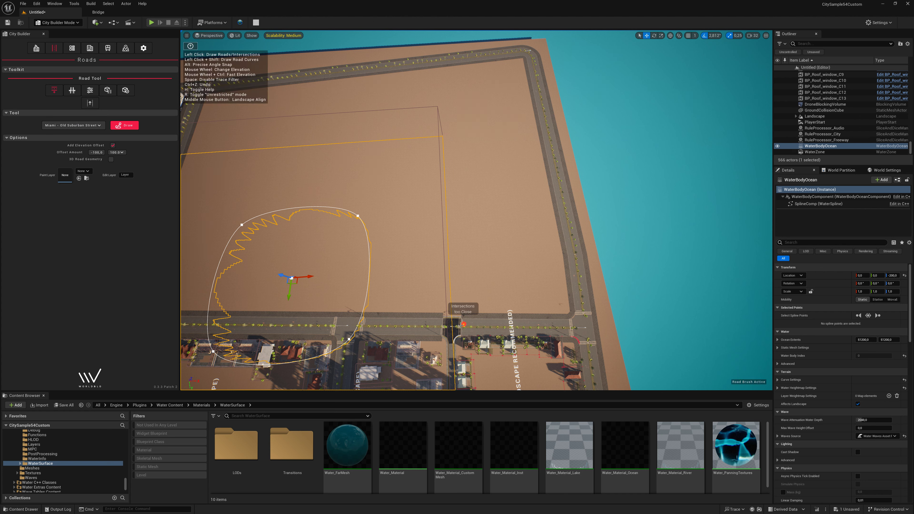
{"action": "left_click", "coordinate": [452, 322]}
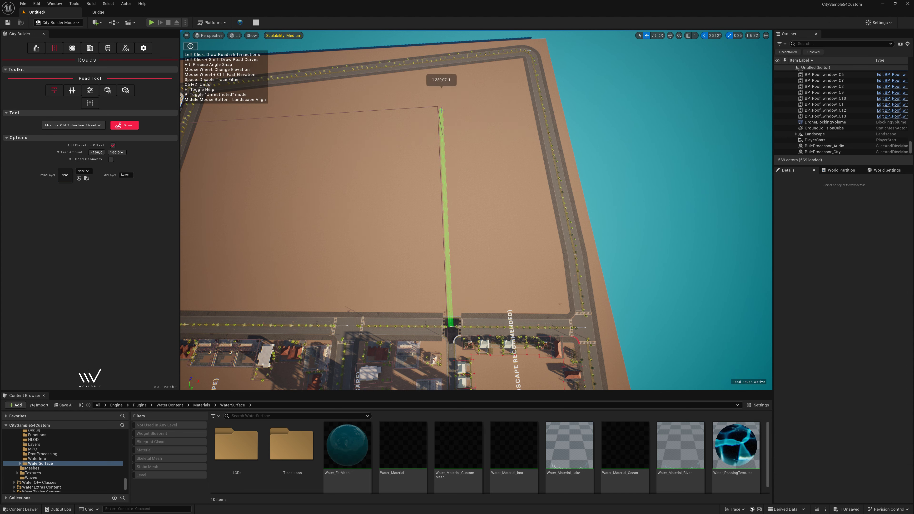
{"action": "left_click", "coordinate": [444, 159]}
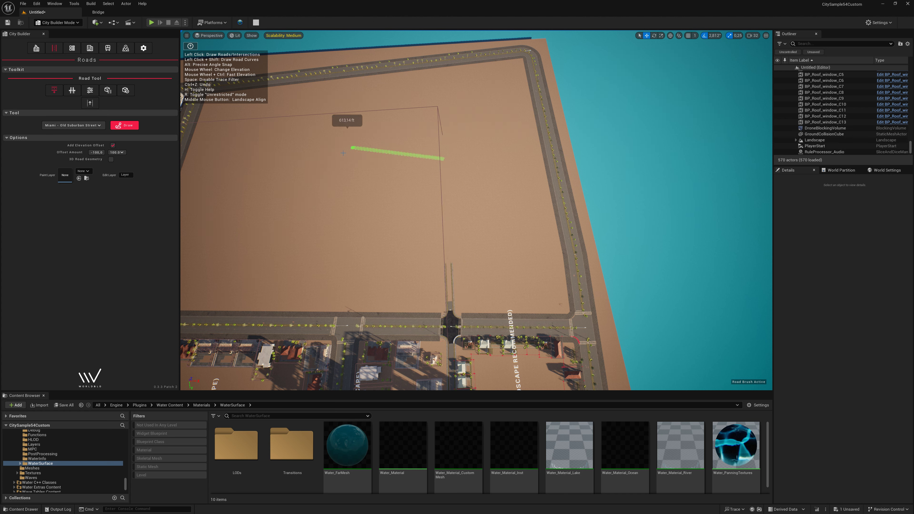
{"action": "left_click", "coordinate": [310, 161]}
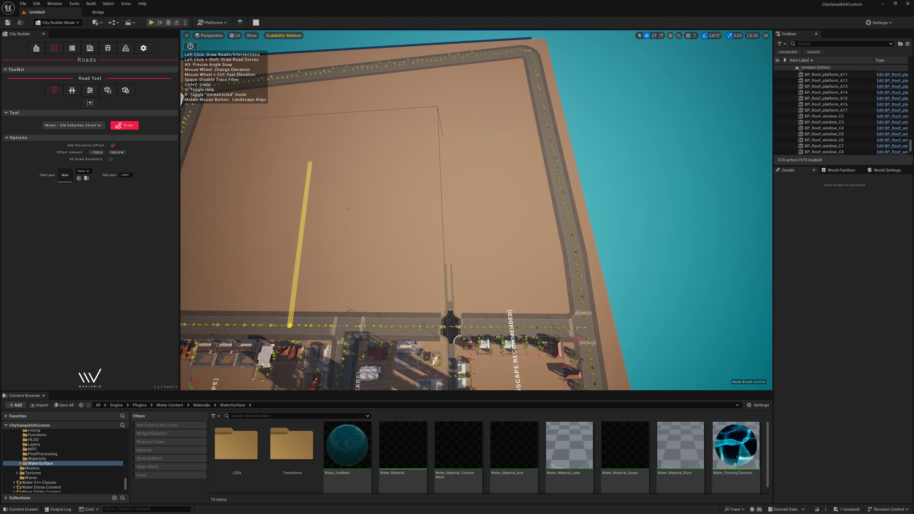
- Switch to Selection Mode and select the newly drawn BP_MeshRoad
{"action": "left_click", "coordinate": [57, 22]}
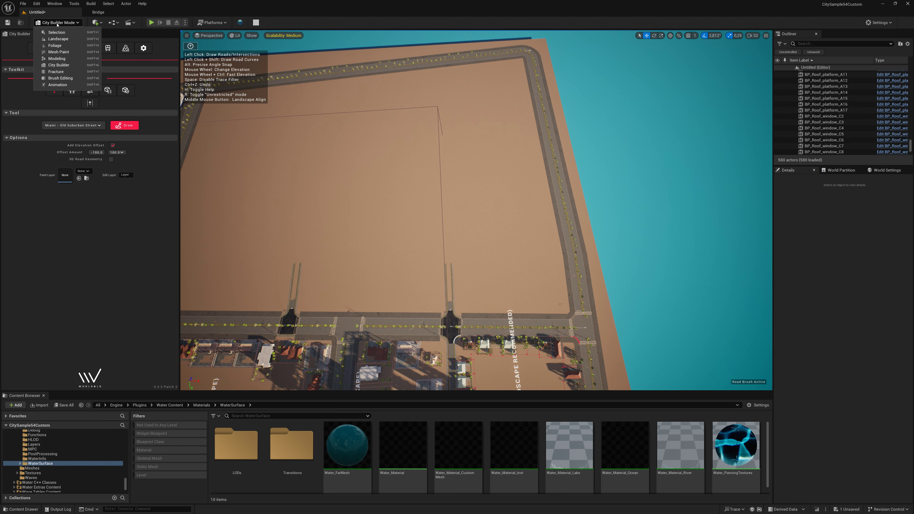
{"action": "left_click", "coordinate": [54, 29]}
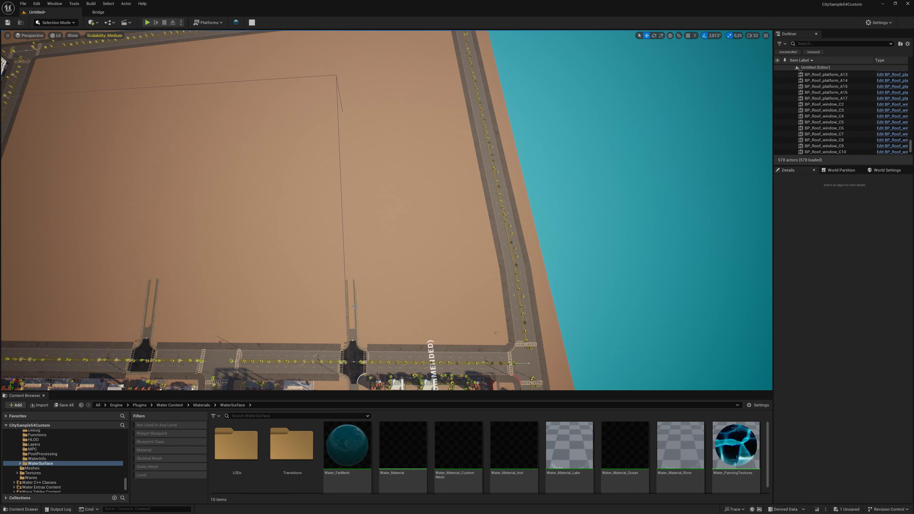
{"action": "left_click", "coordinate": [351, 304]}
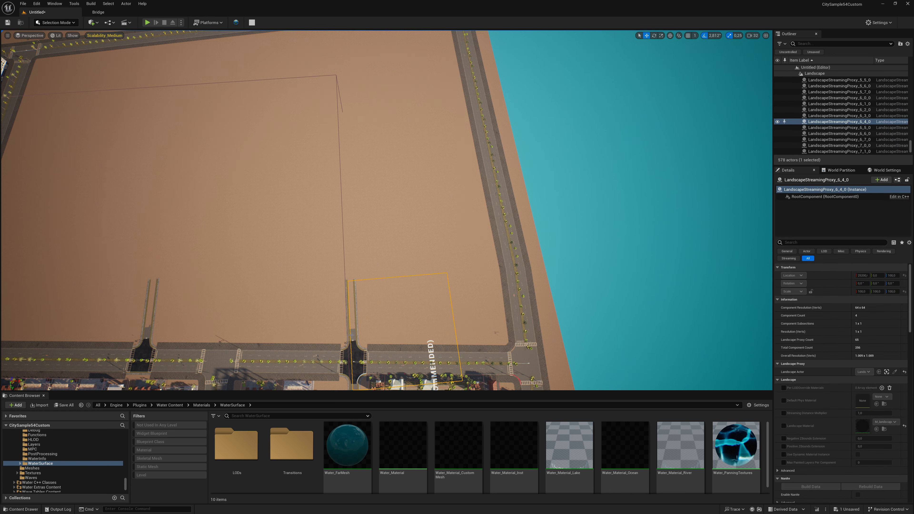
{"action": "left_click", "coordinate": [353, 336]}
{"action": "type", "text": "lan"}
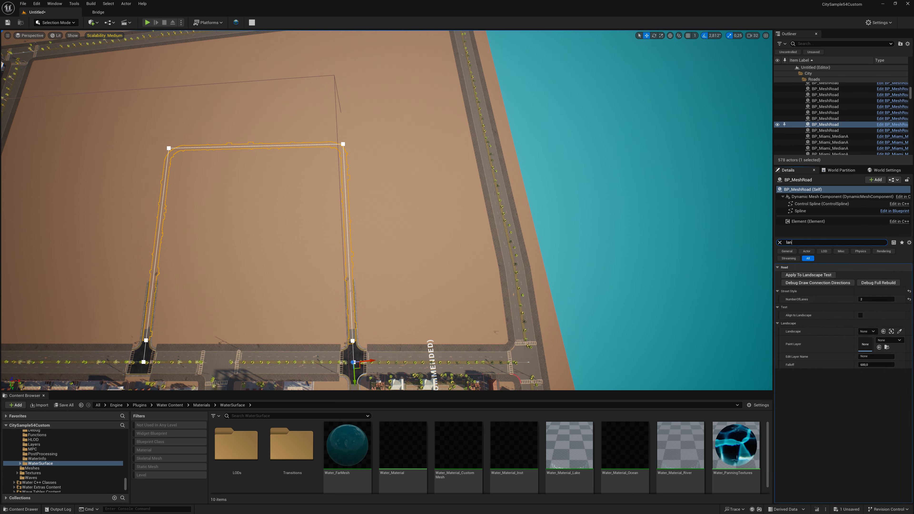
- Eyedrop the Landscape for the road, set its edit layer, and run Apply To Landscape Test
{"action": "left_click", "coordinate": [899, 332]}
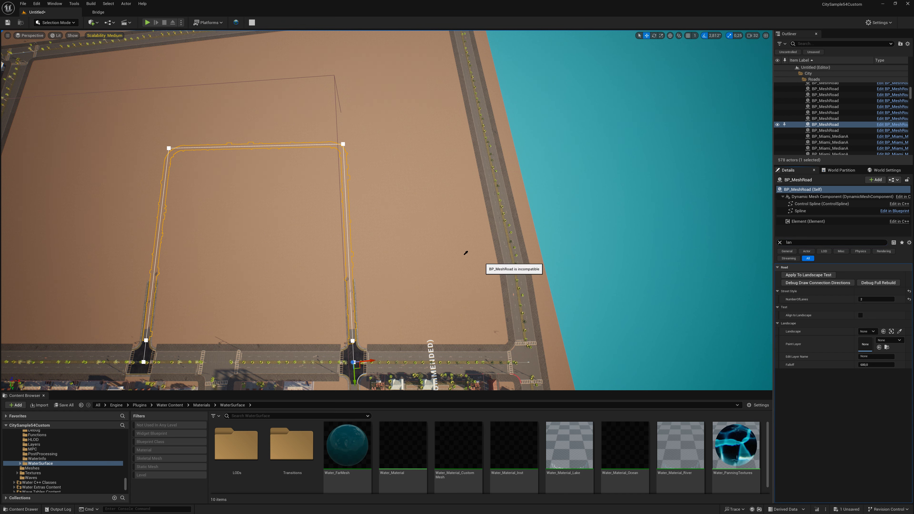
{"action": "left_click", "coordinate": [306, 217]}
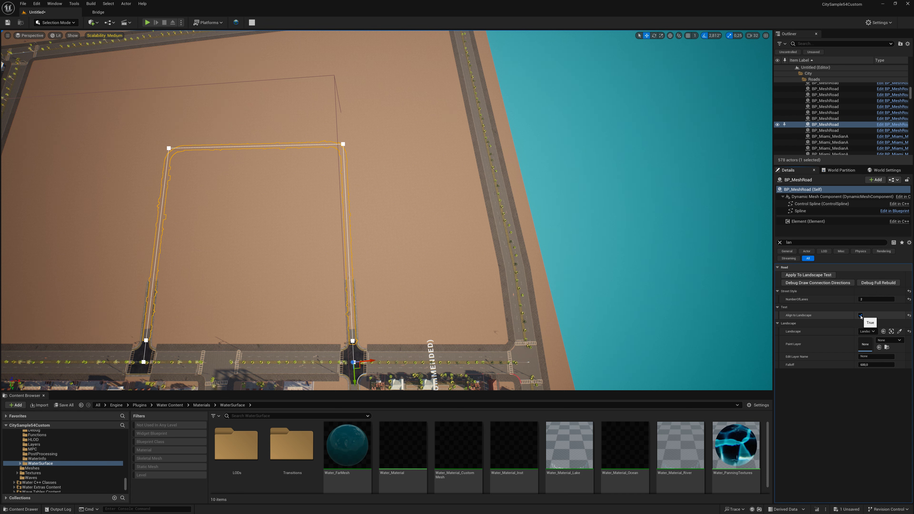
{"action": "left_click", "coordinate": [887, 340]}
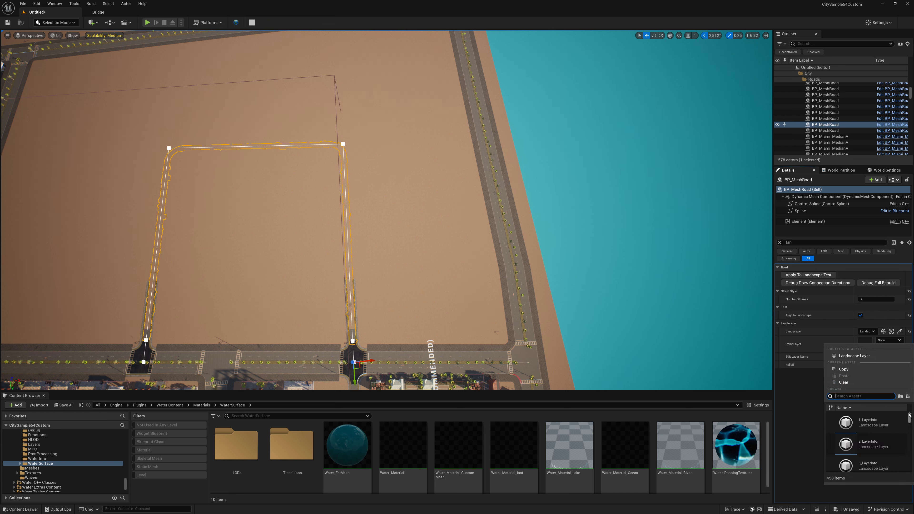
{"action": "left_click_drag", "start_coordinate": [909, 418], "coordinate": [912, 459]}
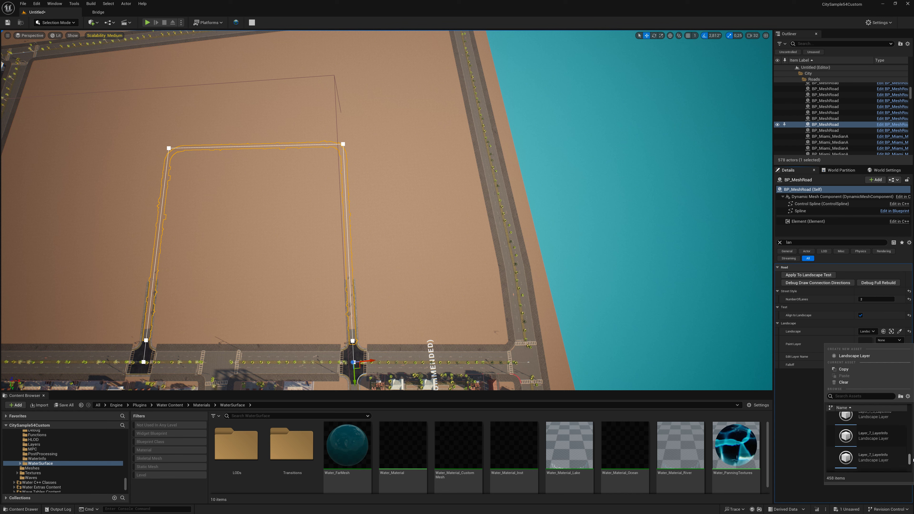
{"action": "key", "text": "Escape"}
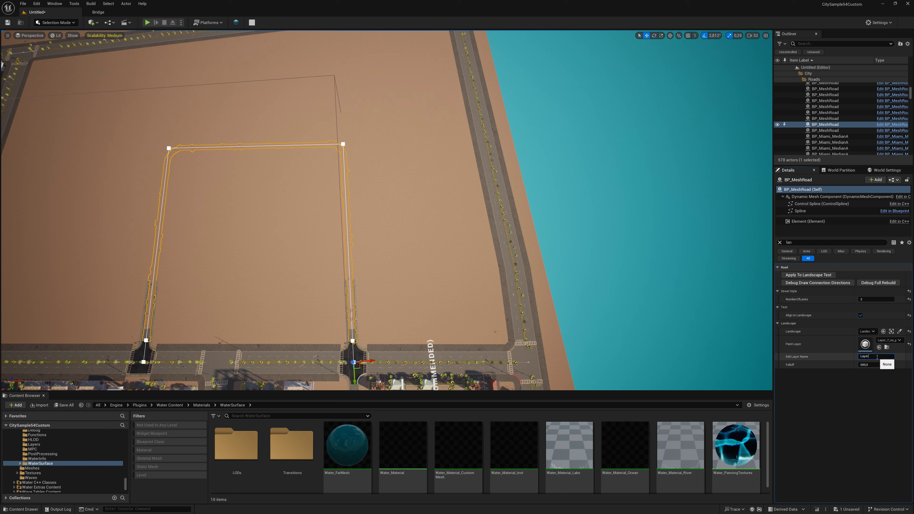
{"action": "left_click", "coordinate": [794, 275]}
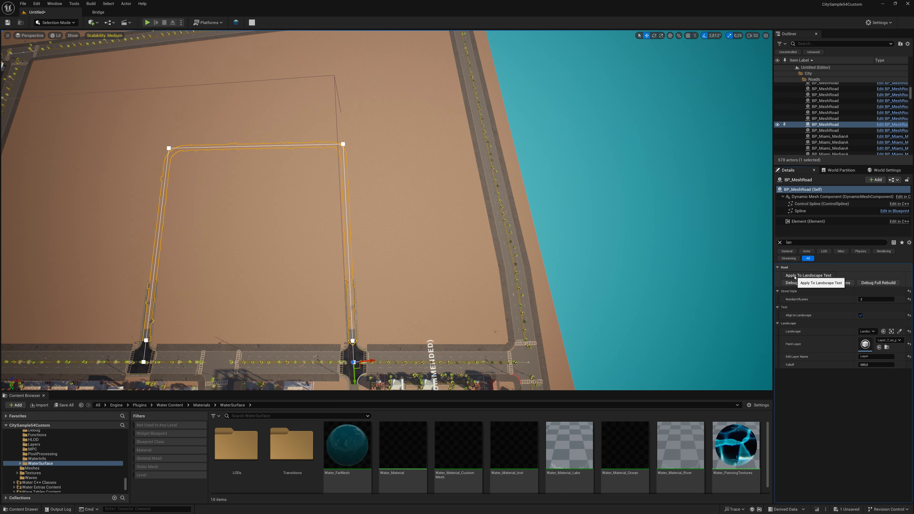
{"action": "right_click_drag", "start_coordinate": [386, 210], "coordinate": [386, 144]}
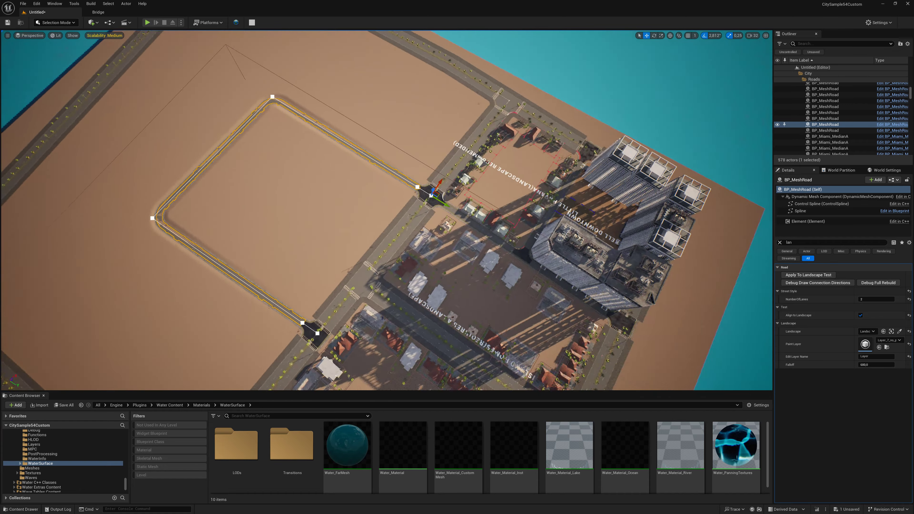
{"action": "right_click_drag", "start_coordinate": [260, 304], "coordinate": [260, 324]}
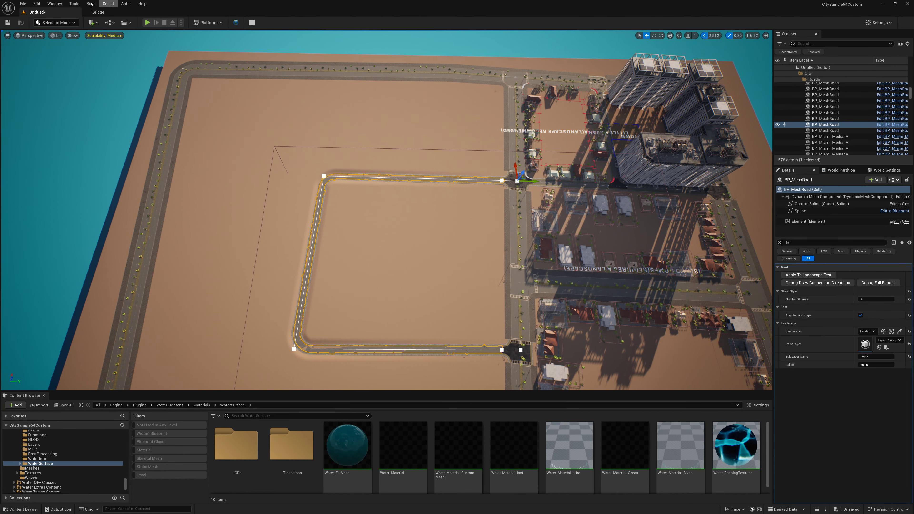
- Return to City Builder mode's road tools and bring up the road presets list
{"action": "left_click", "coordinate": [52, 28]}
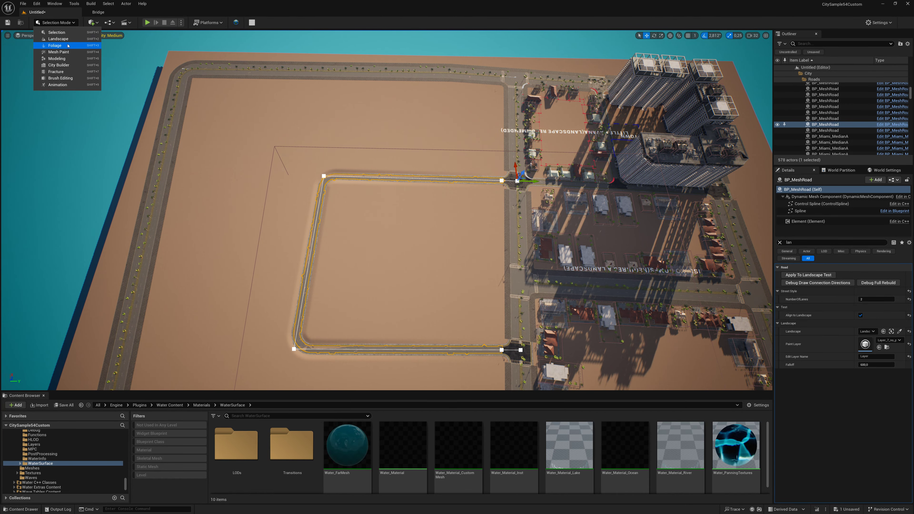
{"action": "left_click", "coordinate": [67, 66]}
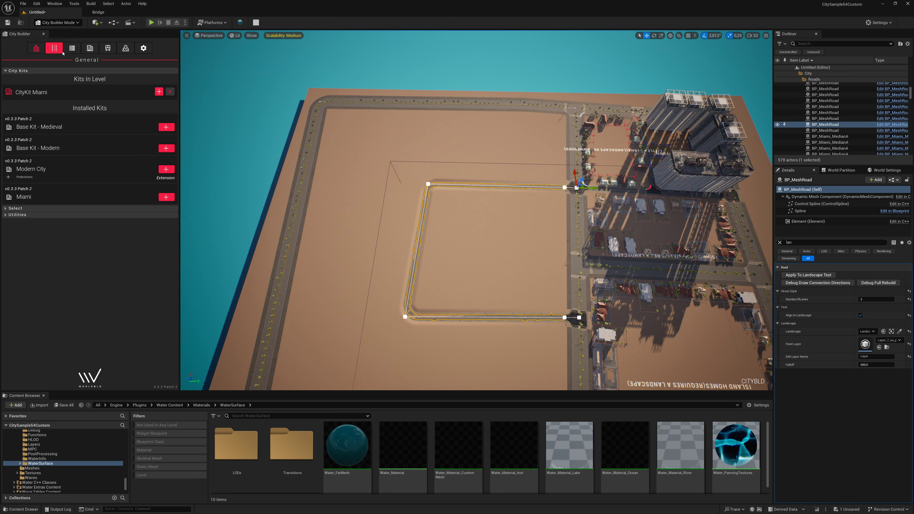
{"action": "left_click", "coordinate": [61, 52]}
{"action": "left_click", "coordinate": [79, 125]}
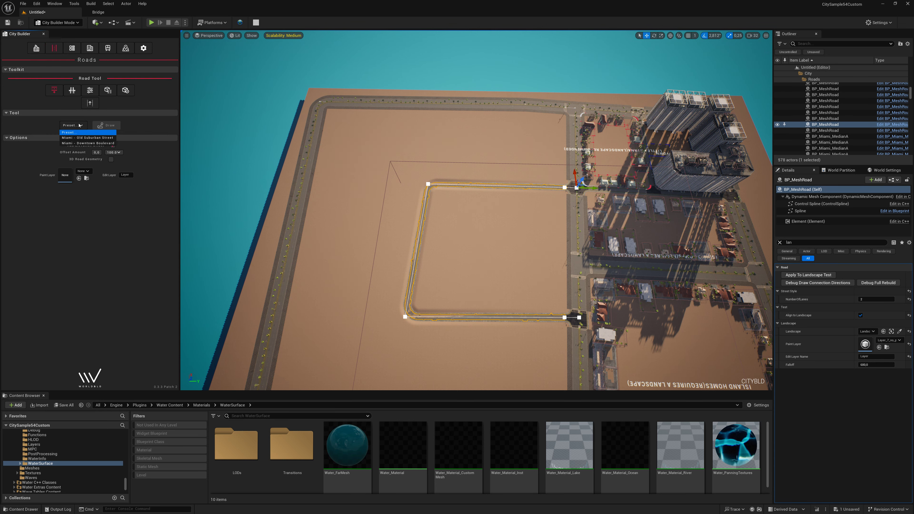
- Draw vertical and horizontal Miami - Old Suburban Street roads inside the loop, then return to Selection Mode
{"action": "left_click", "coordinate": [80, 138]}
{"action": "left_click", "coordinate": [124, 125]}
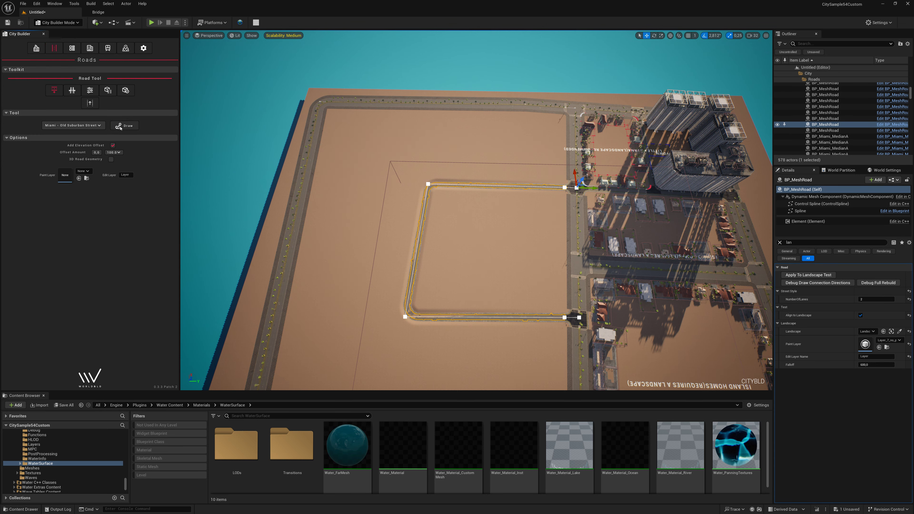
{"action": "left_click", "coordinate": [482, 317]}
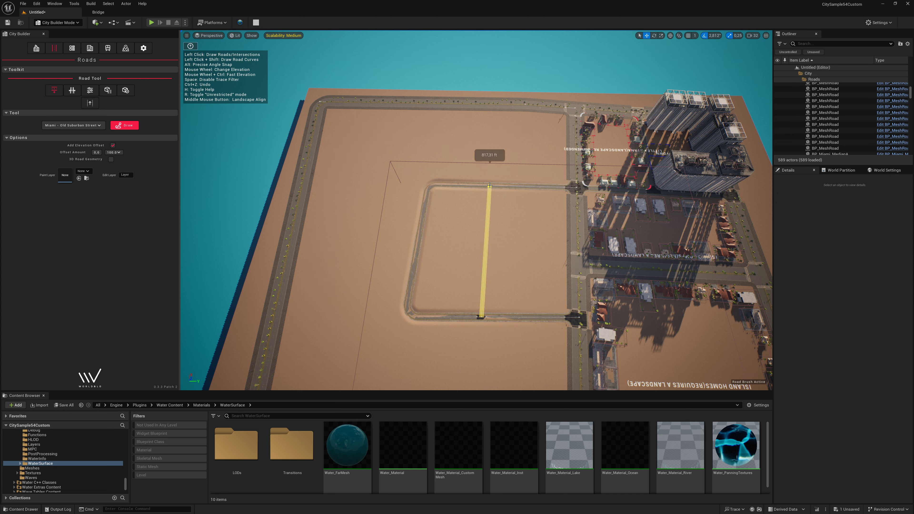
{"action": "left_click", "coordinate": [489, 185]}
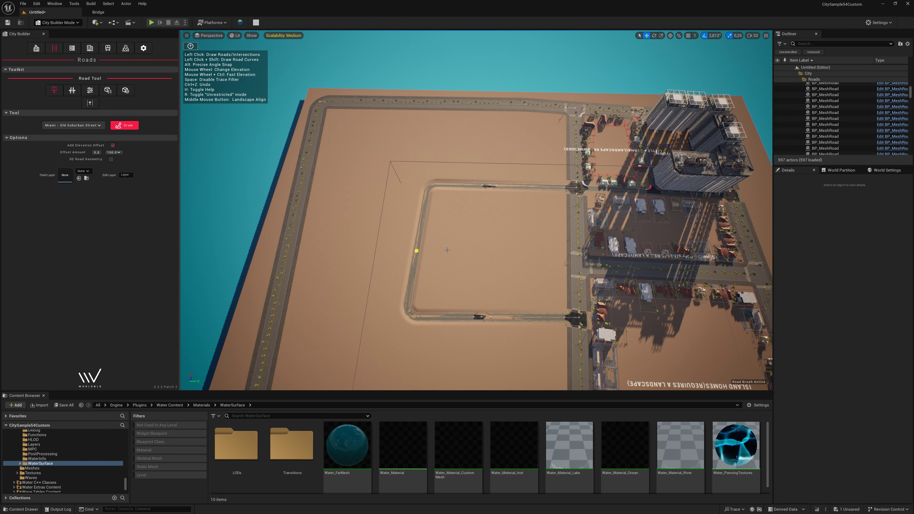
{"action": "left_click", "coordinate": [484, 252]}
{"action": "left_click", "coordinate": [58, 22]}
{"action": "left_click", "coordinate": [54, 31]}
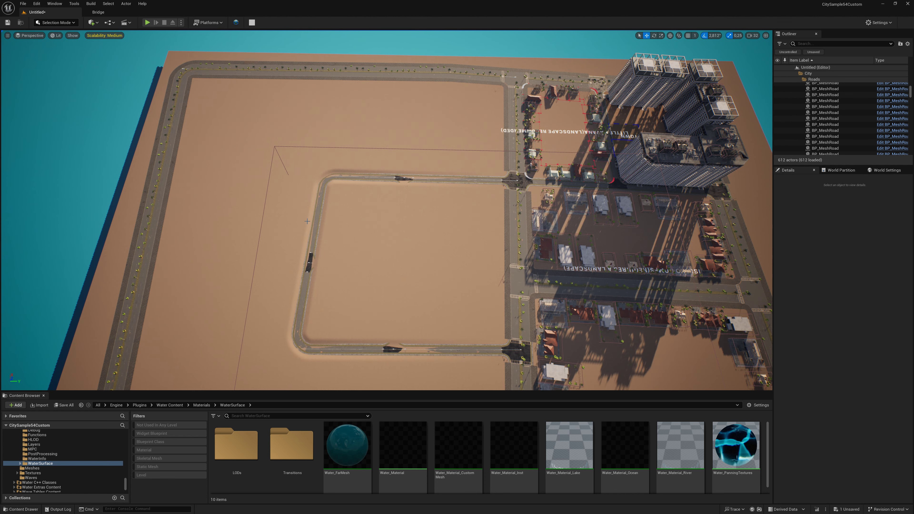
- Select and frame landscape proxy 4_3_0 beneath the road loop, then enter Landscape mode
{"action": "left_click", "coordinate": [310, 263]}
{"action": "left_click", "coordinate": [339, 263]}
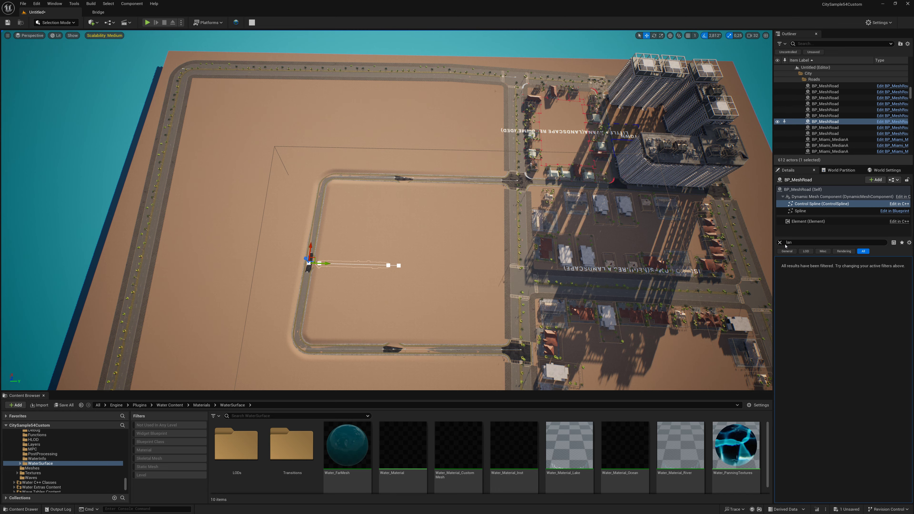
{"action": "left_click", "coordinate": [383, 295]}
{"action": "key", "text": "f"}
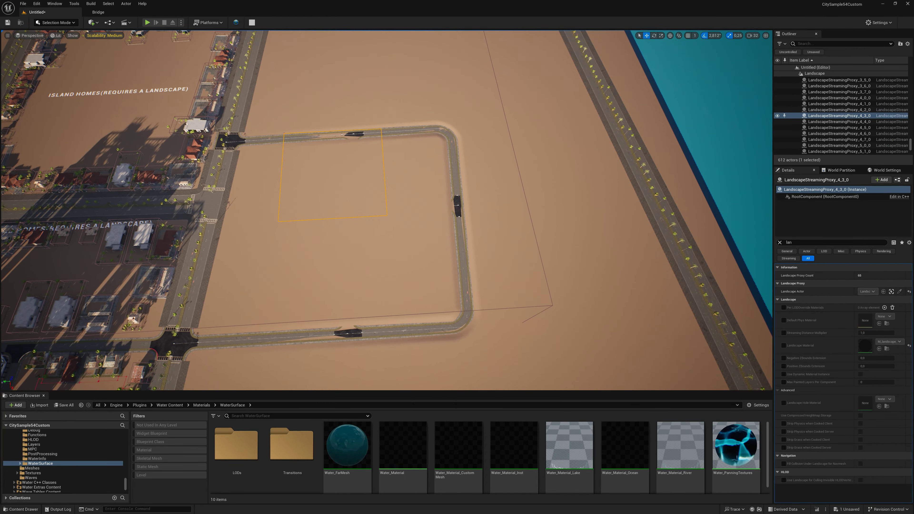
{"action": "left_click_drag", "start_coordinate": [383, 295], "coordinate": [0, 101]}
{"action": "left_click", "coordinate": [50, 23]}
{"action": "left_click", "coordinate": [52, 40]}
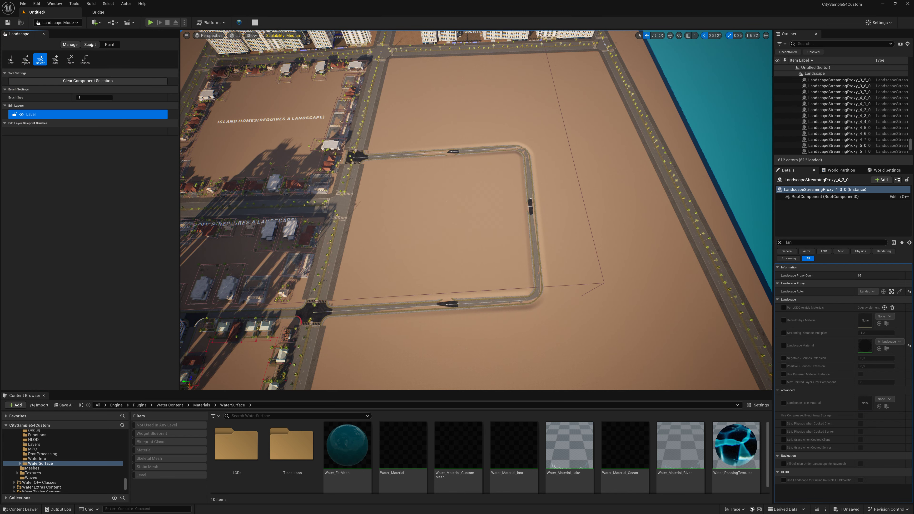
- Flatten the terrain over the buried road cross and shrink the Smooth brush to about 1479
{"action": "left_click", "coordinate": [90, 44]}
{"action": "left_click", "coordinate": [56, 60]}
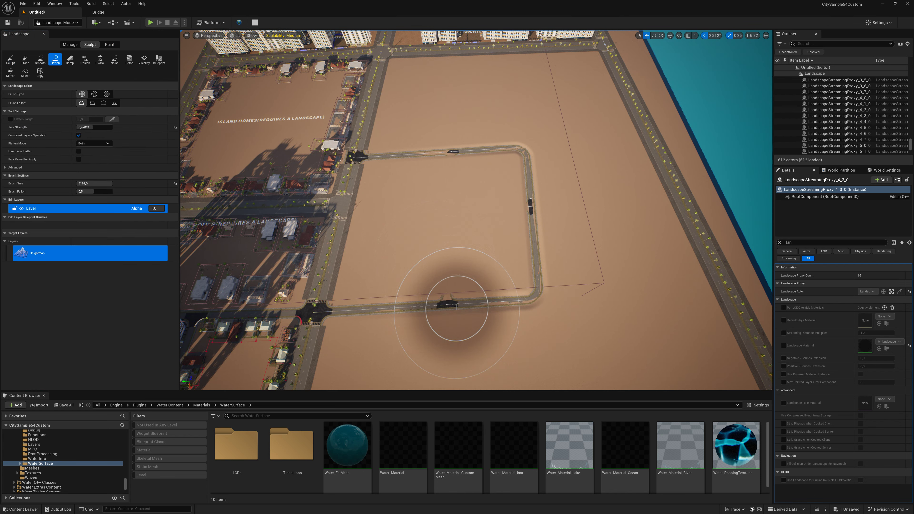
{"action": "mouse_move", "coordinate": [447, 300]}
{"action": "left_mouse_down"}
{"action": "mouse_move", "coordinate": [450, 197]}
{"action": "mouse_move", "coordinate": [526, 215]}
{"action": "mouse_move", "coordinate": [450, 216]}
{"action": "mouse_move", "coordinate": [528, 209]}
{"action": "left_mouse_up"}
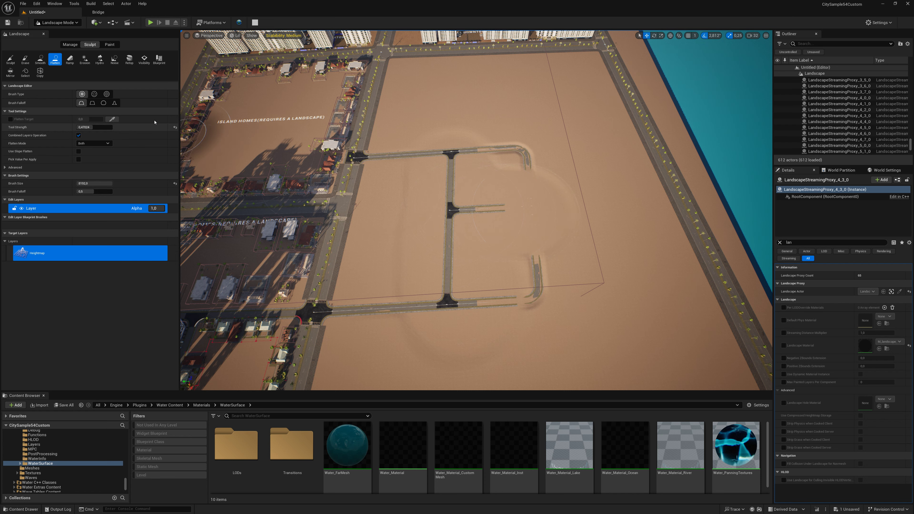
{"action": "left_click", "coordinate": [39, 59]}
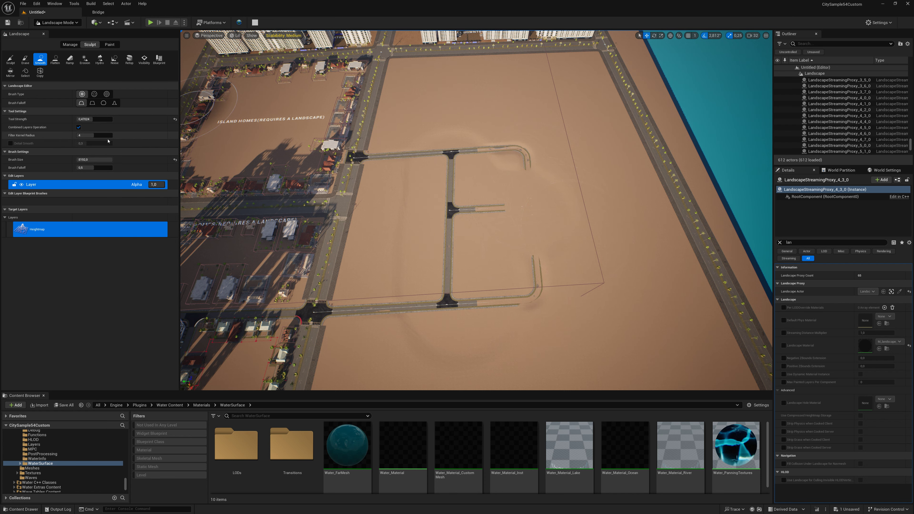
{"action": "left_click_drag", "start_coordinate": [102, 159], "coordinate": [92, 160]}
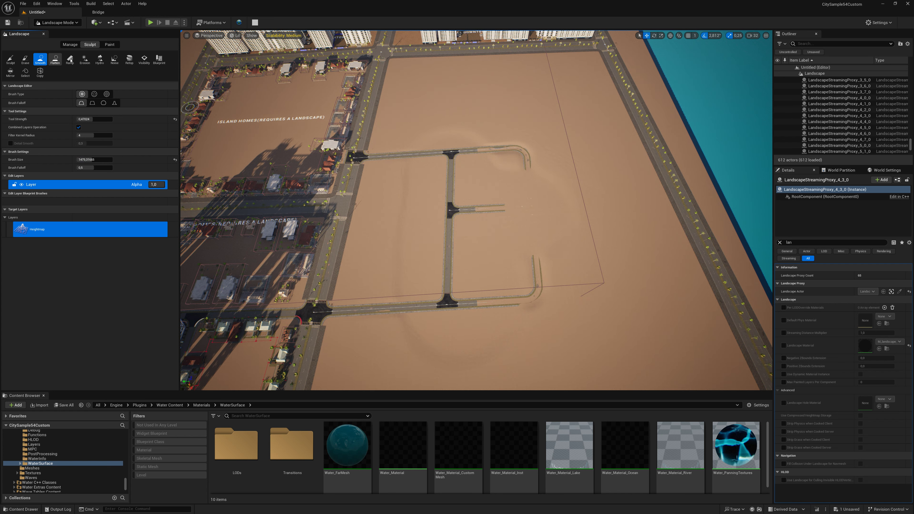
- Apply the Noise brush along the right, middle horizontal and bottom streets
{"action": "left_click", "coordinate": [114, 59]}
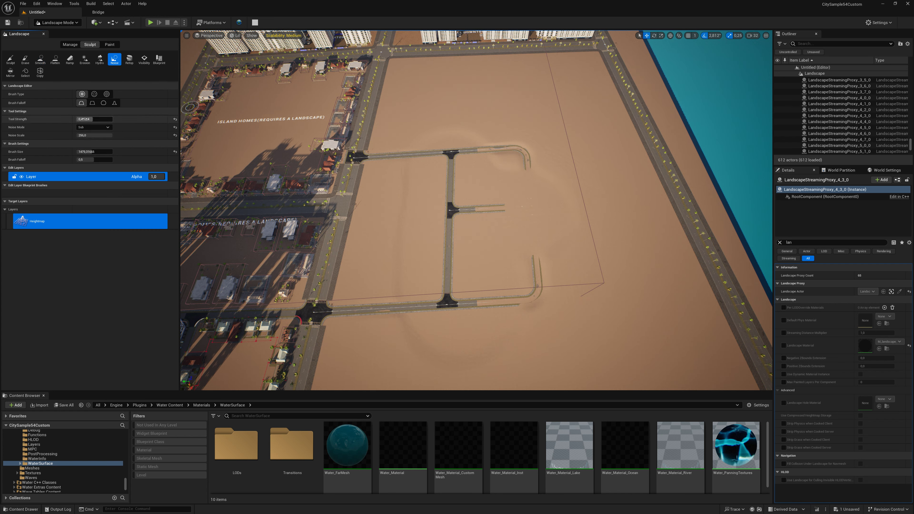
{"action": "left_click_drag", "start_coordinate": [536, 270], "coordinate": [529, 168]}
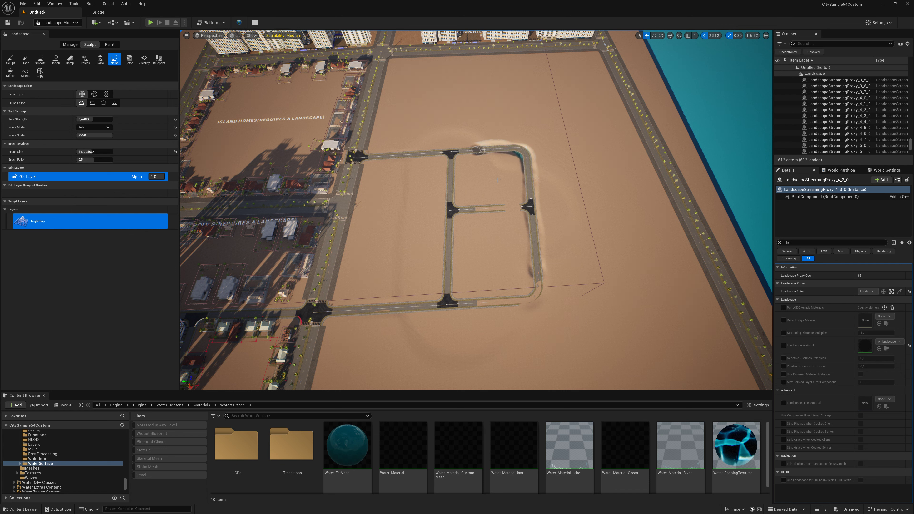
{"action": "left_click_drag", "start_coordinate": [468, 210], "coordinate": [525, 207]}
{"action": "left_click_drag", "start_coordinate": [539, 272], "coordinate": [466, 302]}
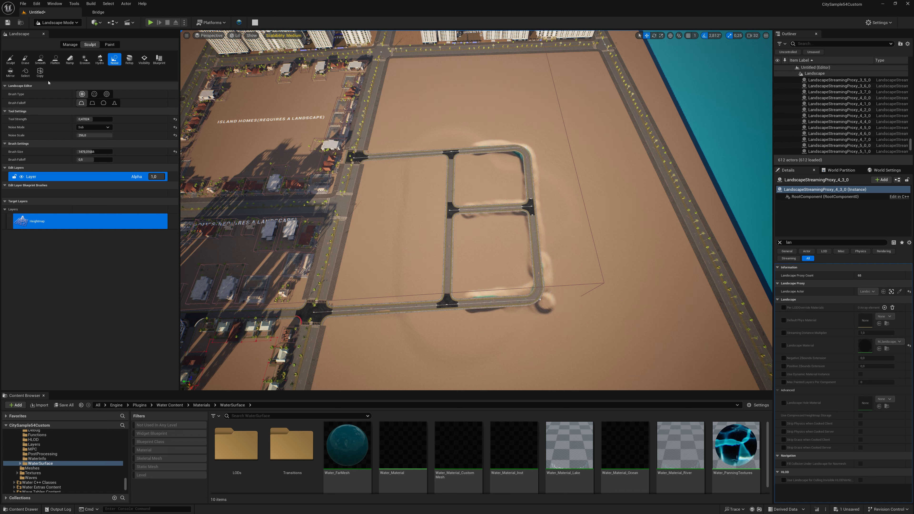
- Smooth the terrain along the bottom road and around the bottom-right and upper-right corners
{"action": "left_click", "coordinate": [40, 60]}
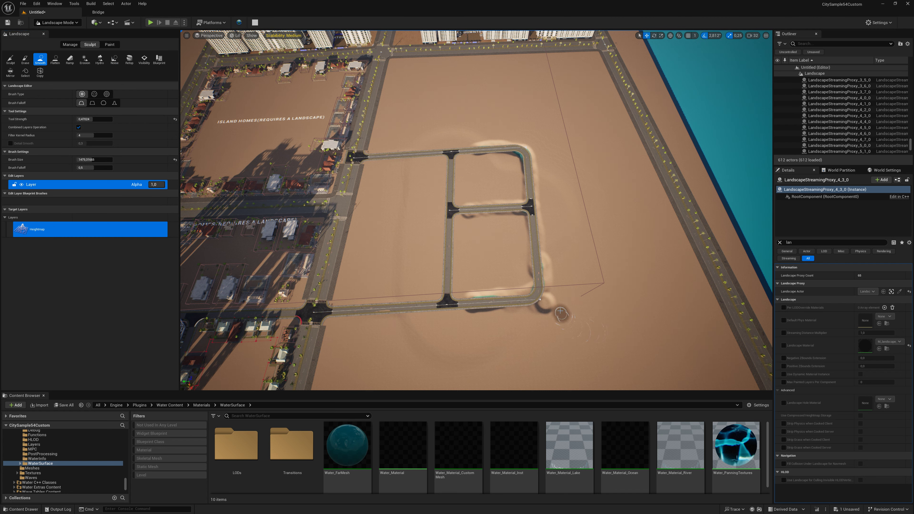
{"action": "mouse_move", "coordinate": [552, 255]}
{"action": "left_mouse_down"}
{"action": "mouse_move", "coordinate": [538, 315]}
{"action": "mouse_move", "coordinate": [463, 318]}
{"action": "left_mouse_up"}
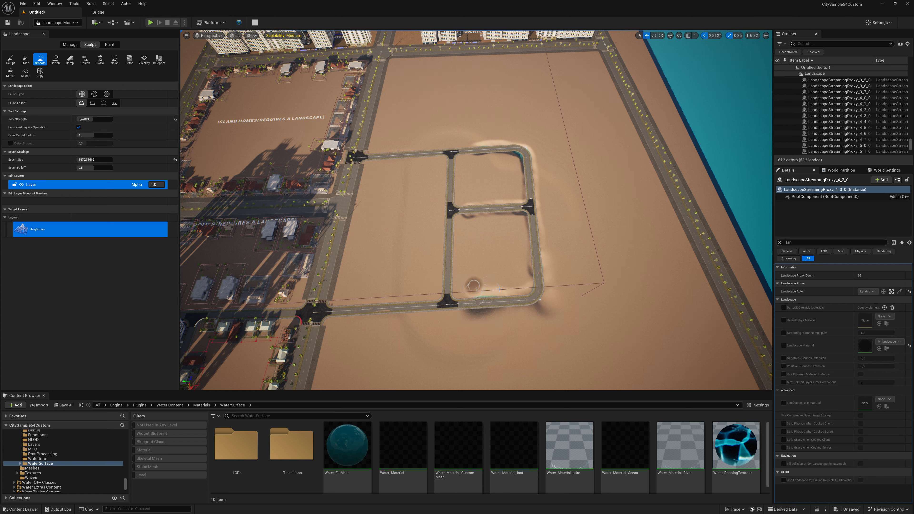
{"action": "mouse_move", "coordinate": [474, 285]}
{"action": "left_mouse_down"}
{"action": "mouse_move", "coordinate": [514, 299]}
{"action": "mouse_move", "coordinate": [432, 283]}
{"action": "mouse_move", "coordinate": [523, 282]}
{"action": "mouse_move", "coordinate": [530, 183]}
{"action": "left_mouse_up"}
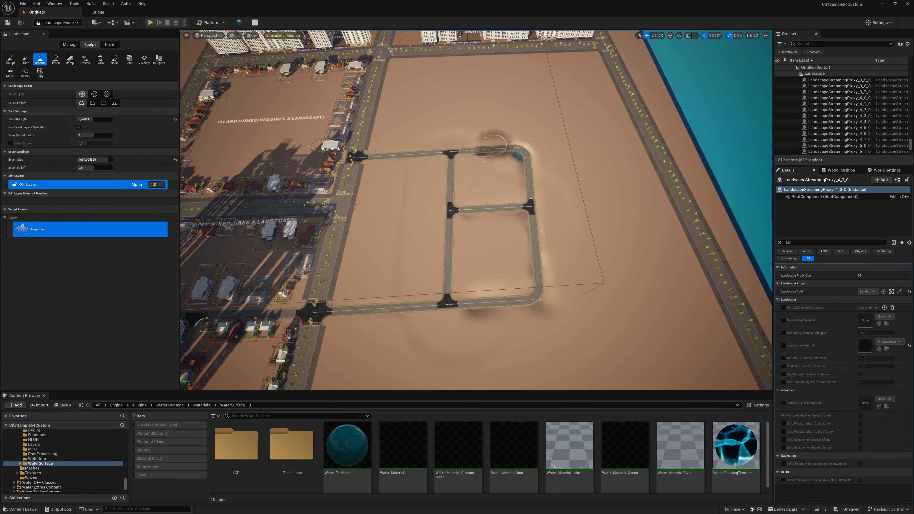
{"action": "left_click_drag", "start_coordinate": [530, 183], "coordinate": [537, 144]}
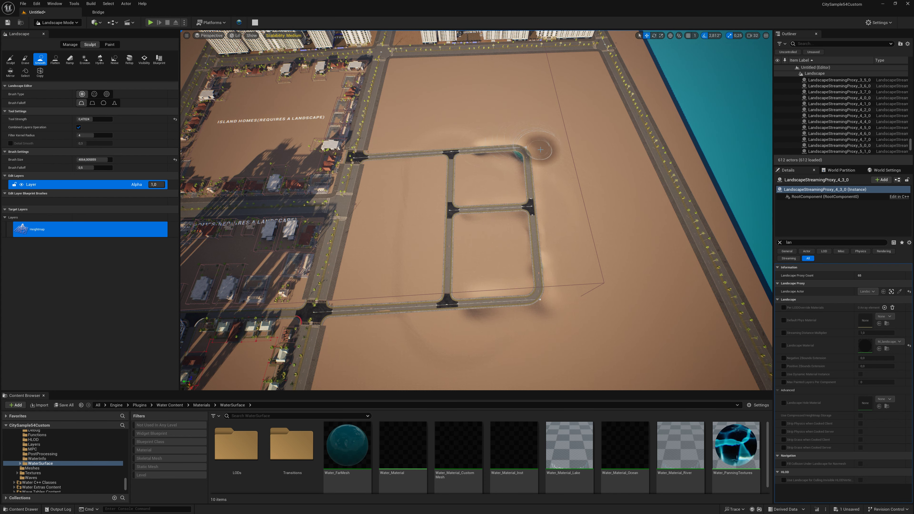
{"action": "left_click", "coordinate": [69, 44]}
{"action": "left_click", "coordinate": [57, 23]}
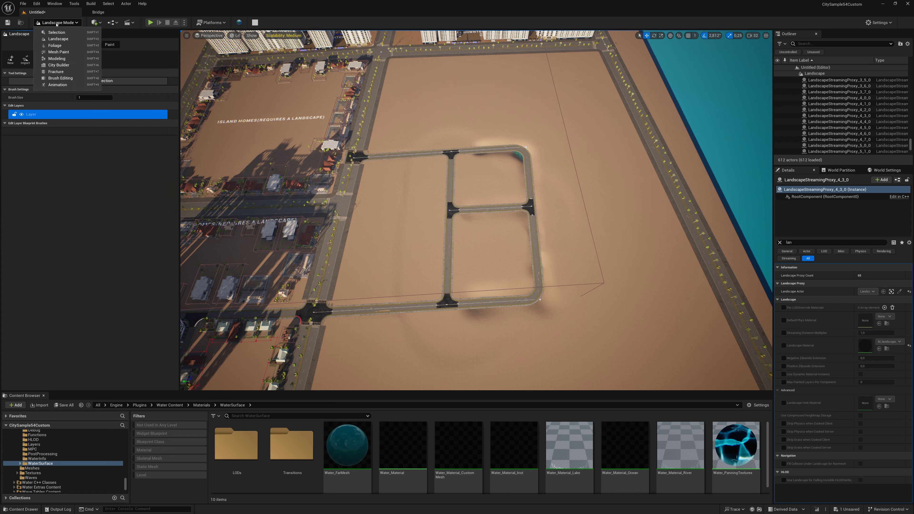
- In City Builder Blocks, create a test empty block and then undo it
{"action": "left_click", "coordinate": [63, 65]}
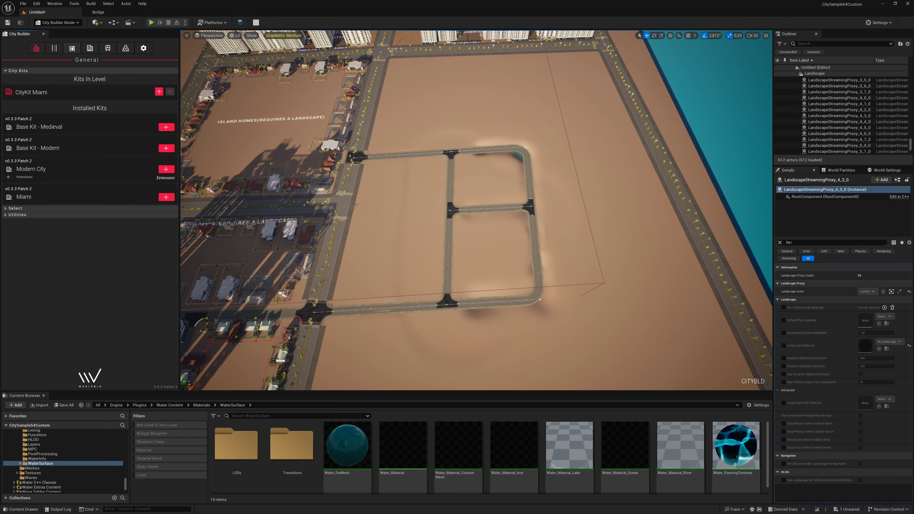
{"action": "left_click", "coordinate": [72, 48]}
{"action": "left_click", "coordinate": [69, 80]}
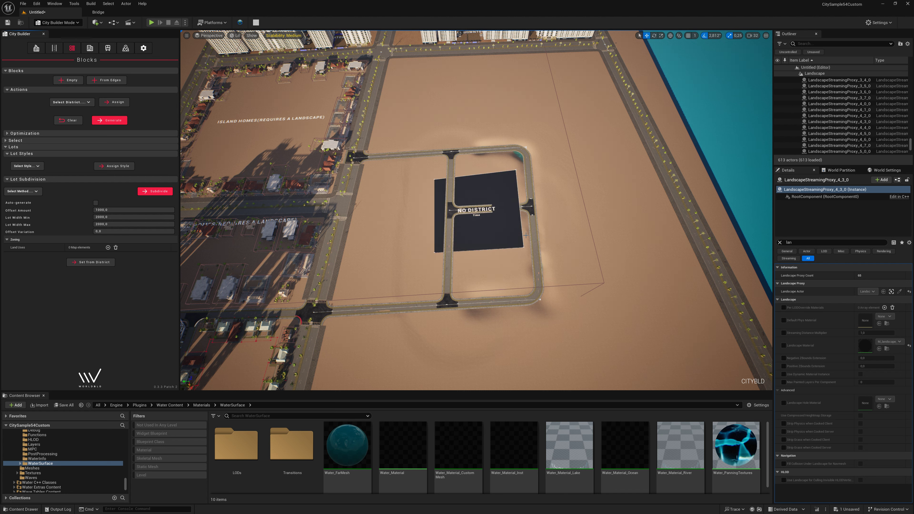
{"action": "left_click", "coordinate": [490, 228]}
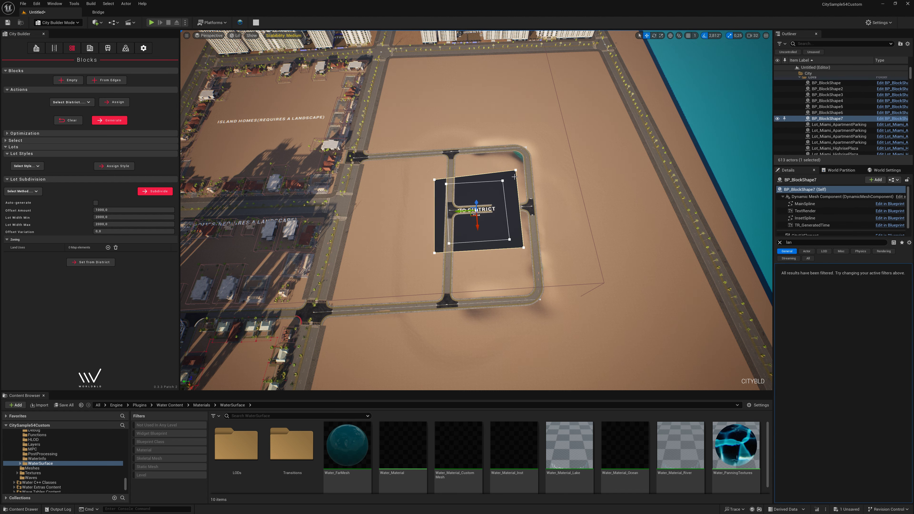
{"action": "key", "text": "ctrl+z"}
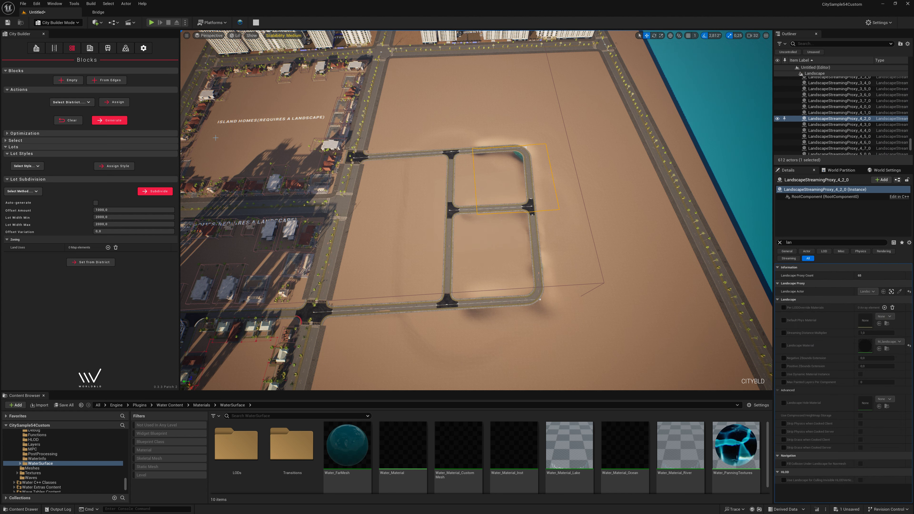
- Build the left and upper-right blocks From Edges and accept each one
{"action": "left_click", "coordinate": [114, 83]}
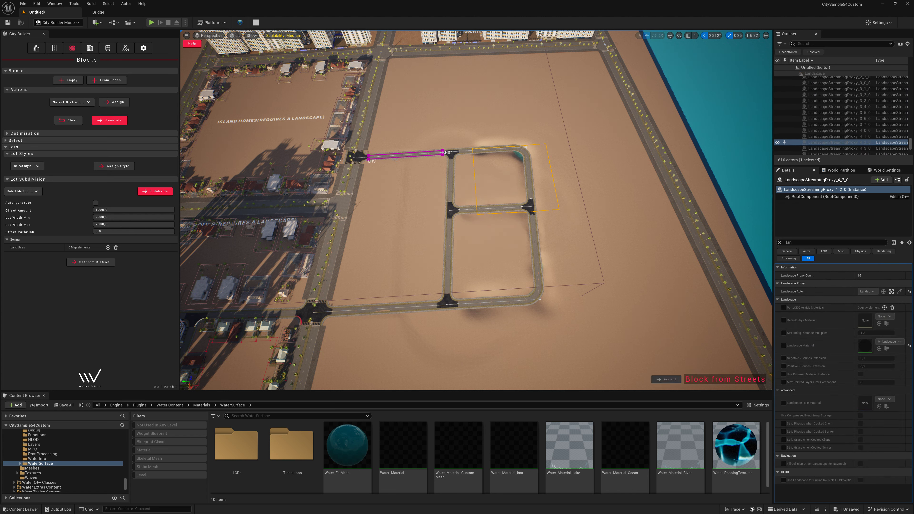
{"action": "left_click", "coordinate": [447, 172]}
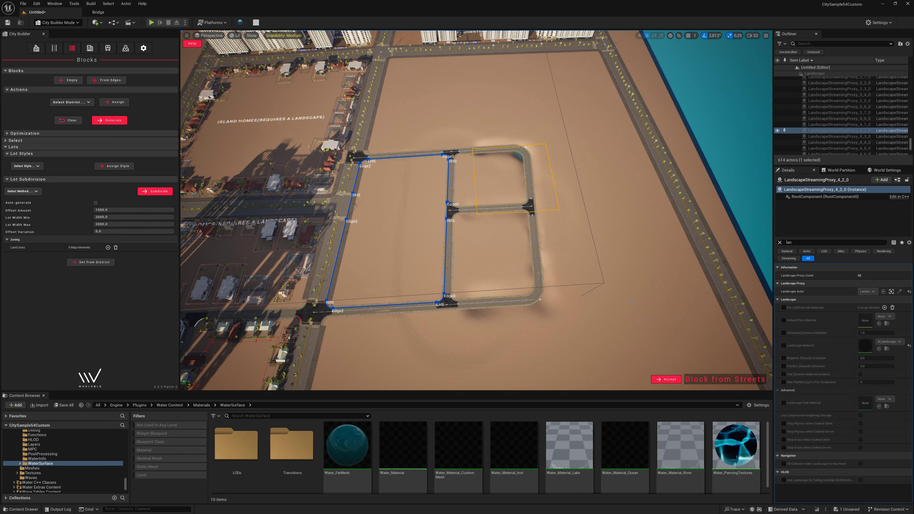
{"action": "left_click", "coordinate": [665, 379]}
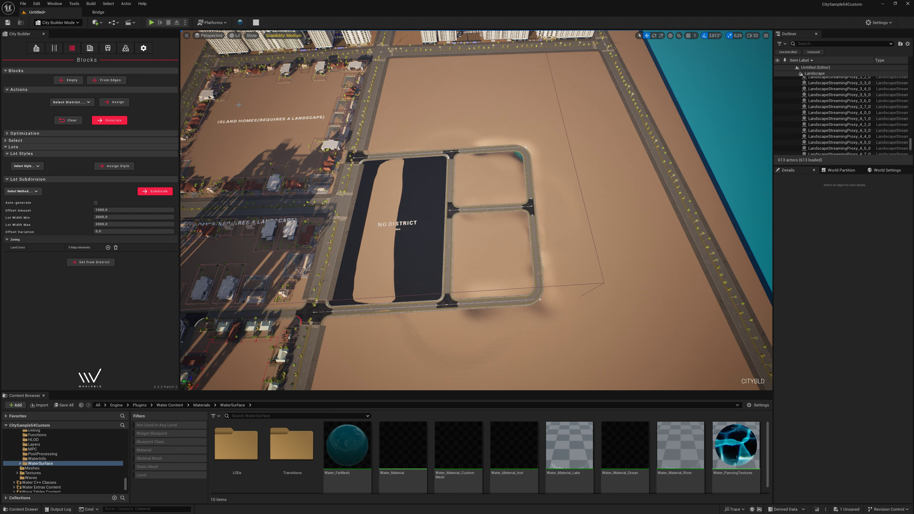
{"action": "left_click", "coordinate": [107, 80]}
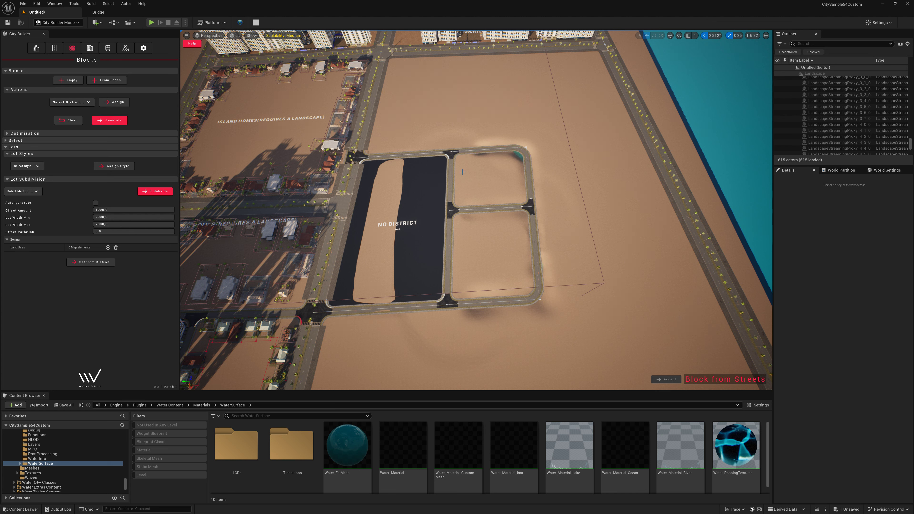
{"action": "left_click", "coordinate": [458, 157]}
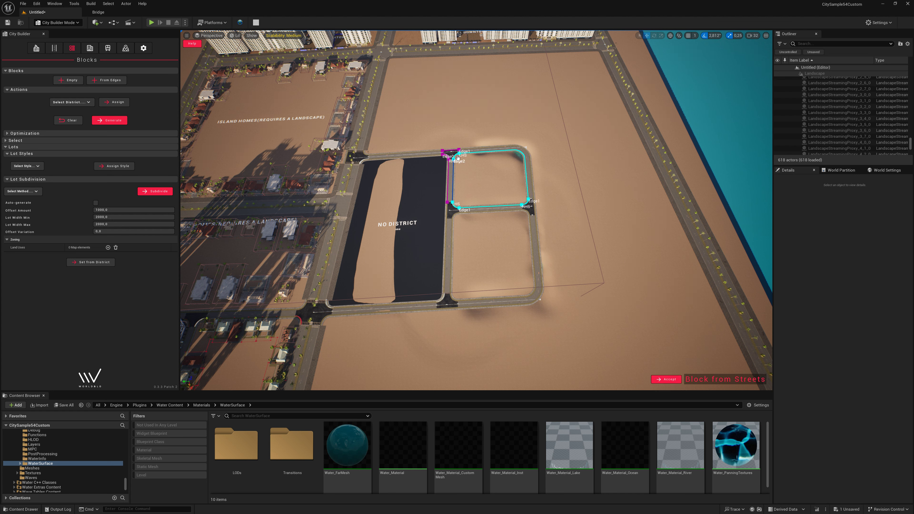
{"action": "left_click", "coordinate": [671, 378]}
- Build and accept the lower-right block From Edges, then switch to Landscape mode
{"action": "left_click", "coordinate": [117, 83]}
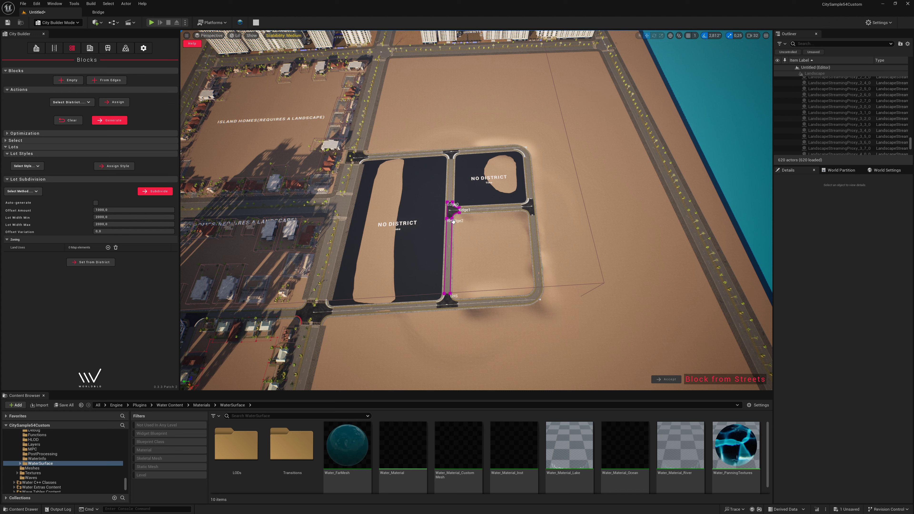
{"action": "left_click", "coordinate": [453, 221]}
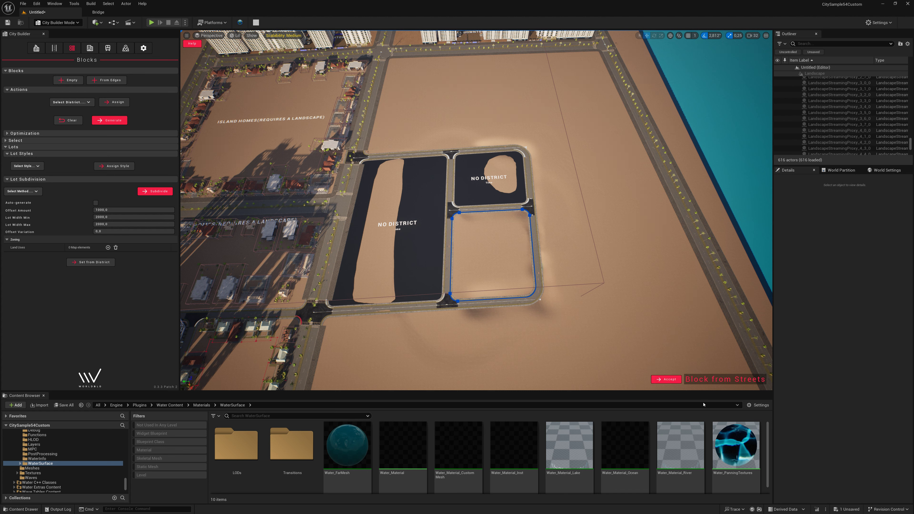
{"action": "left_click", "coordinate": [666, 378]}
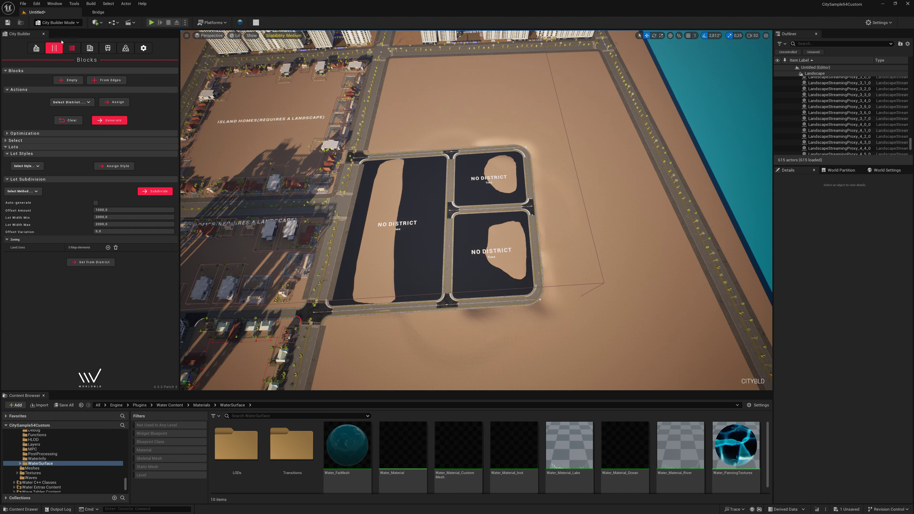
{"action": "left_click", "coordinate": [58, 22]}
{"action": "left_click", "coordinate": [65, 38]}
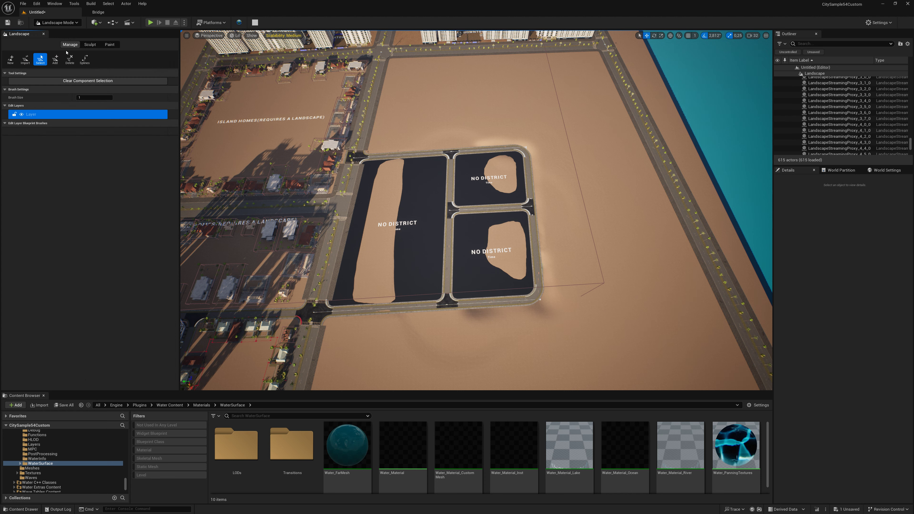
- Flatten the sand patches in the left, upper-right and lower blocks
{"action": "left_click", "coordinate": [94, 44]}
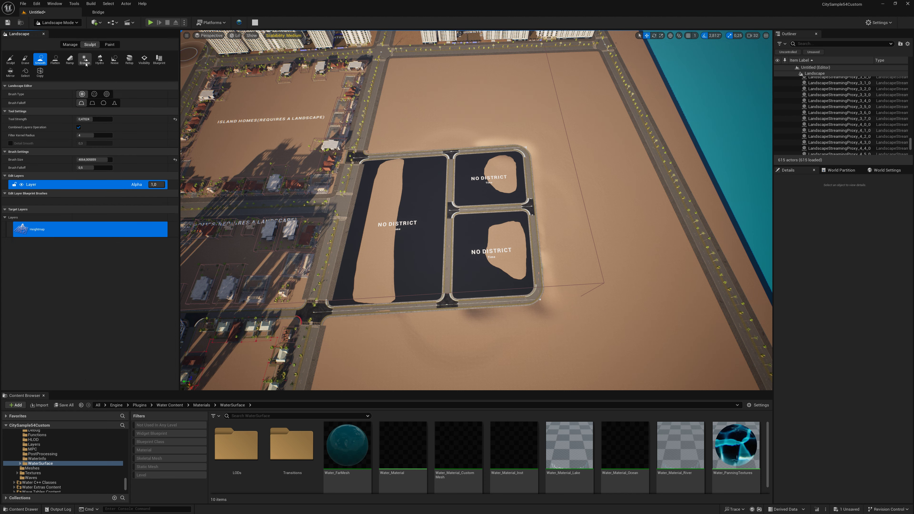
{"action": "left_click", "coordinate": [55, 60]}
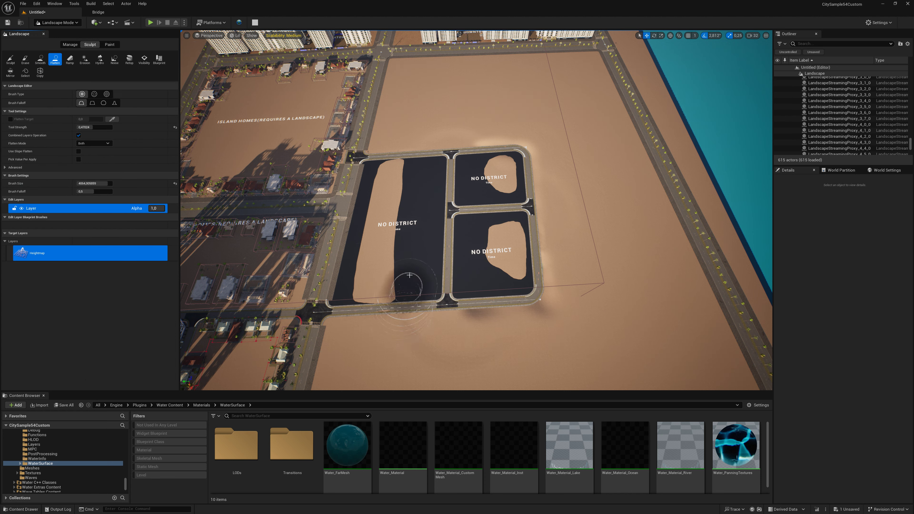
{"action": "mouse_move", "coordinate": [418, 240]}
{"action": "left_mouse_down"}
{"action": "mouse_move", "coordinate": [385, 236]}
{"action": "mouse_move", "coordinate": [409, 269]}
{"action": "mouse_move", "coordinate": [459, 183]}
{"action": "left_mouse_up"}
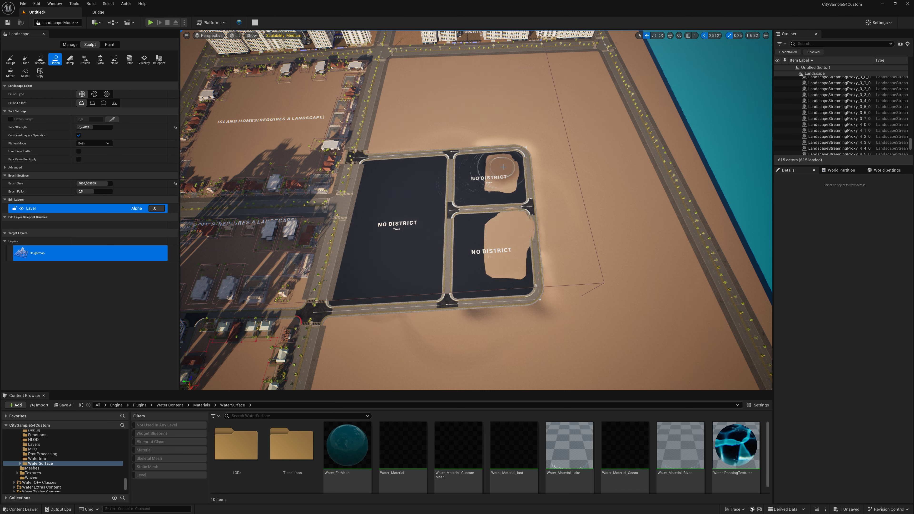
{"action": "mouse_move", "coordinate": [489, 179]}
{"action": "left_mouse_down", "text": "alt"}
{"action": "mouse_move", "coordinate": [414, 187]}
{"action": "mouse_move", "coordinate": [449, 342]}
{"action": "left_mouse_up", "text": "alt"}
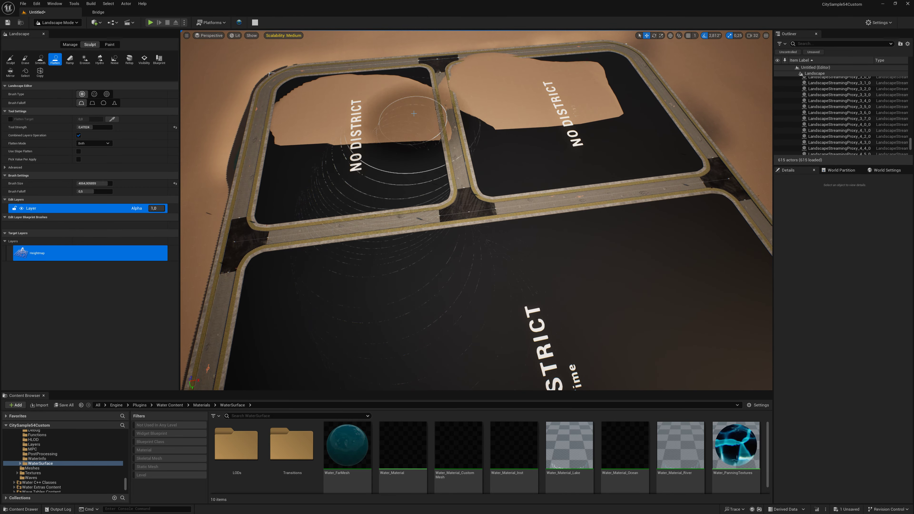
{"action": "left_click_drag", "start_coordinate": [449, 342], "coordinate": [430, 87]}
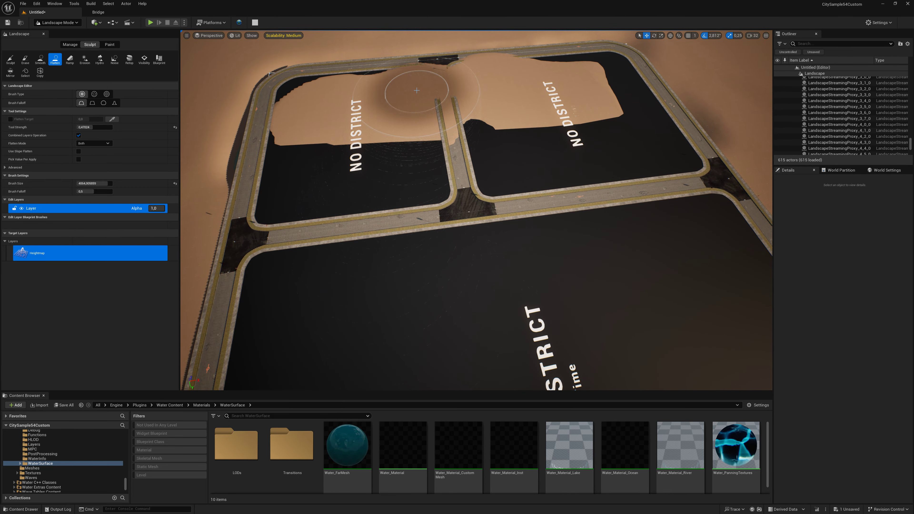
- Wipe the remaining sand with the Noise brush and flatten the water mounds along the block edges
{"action": "left_click", "coordinate": [114, 60]}
{"action": "mouse_move", "coordinate": [316, 108]}
{"action": "left_mouse_down"}
{"action": "mouse_move", "coordinate": [591, 94]}
{"action": "mouse_move", "coordinate": [504, 180]}
{"action": "left_mouse_up"}
{"action": "scroll", "coordinate": [476, 211], "scroll_direction": "down", "scroll_amount": 10}
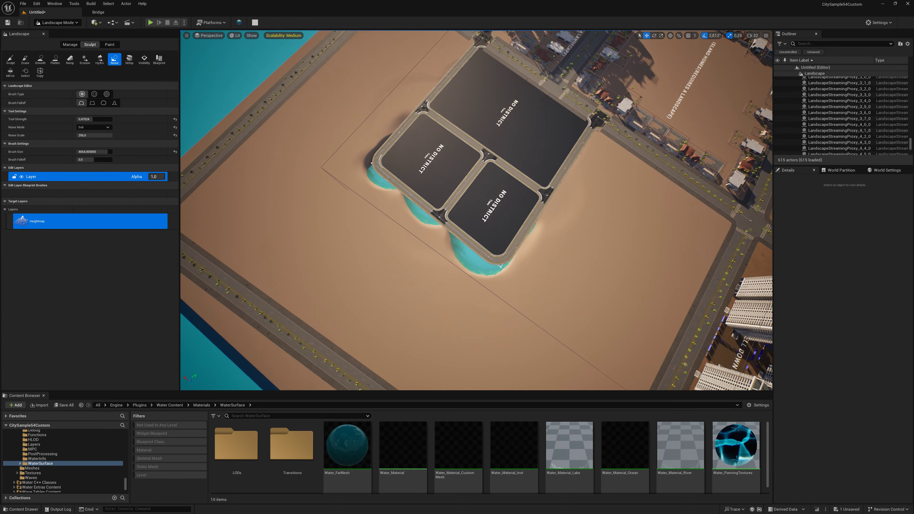
{"action": "left_click_drag", "start_coordinate": [316, 36], "coordinate": [83, 75], "text": "alt"}
{"action": "left_click", "coordinate": [38, 63]}
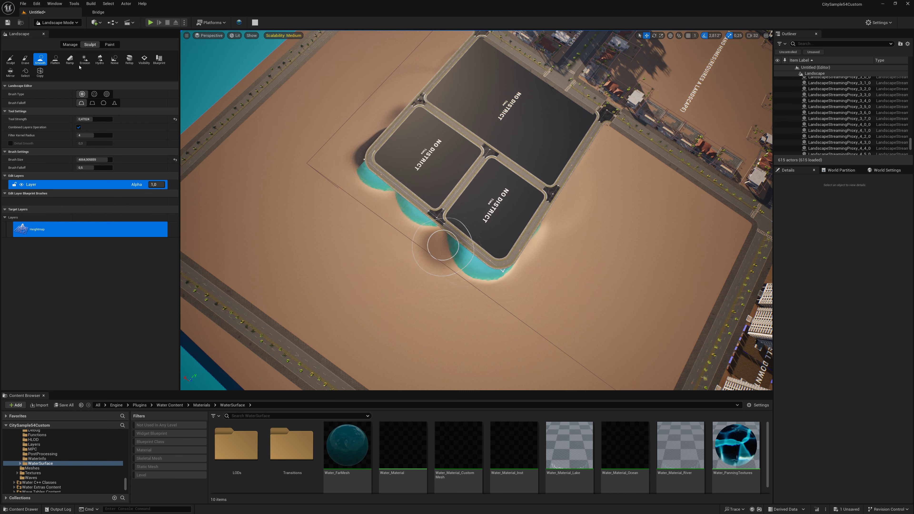
{"action": "left_click", "coordinate": [55, 60]}
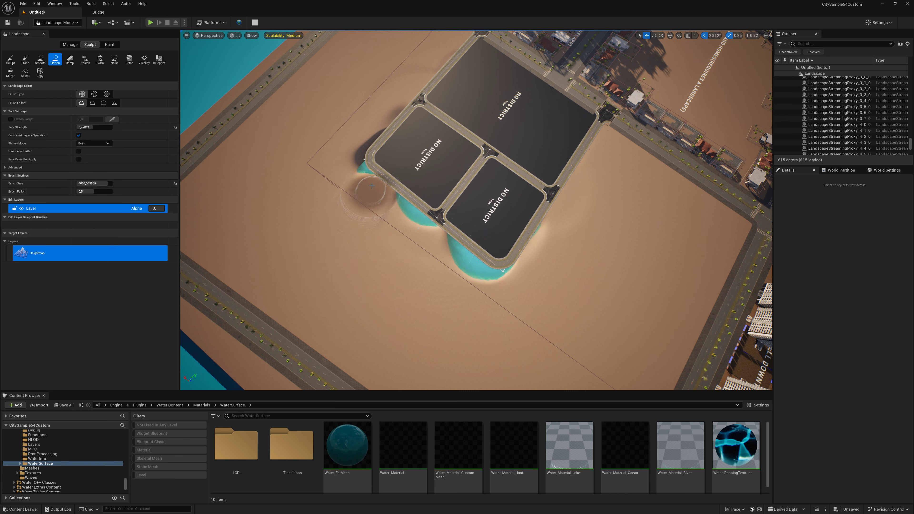
{"action": "left_click_drag", "start_coordinate": [364, 169], "coordinate": [553, 247]}
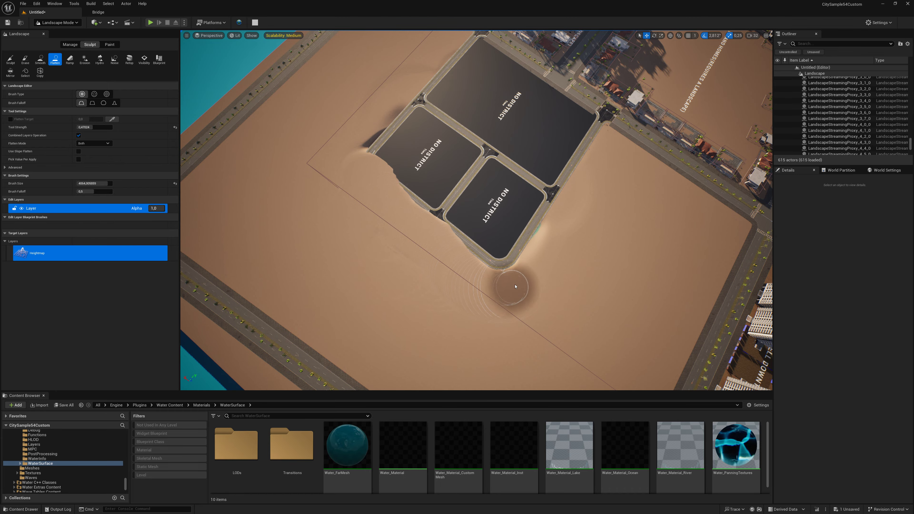
{"action": "right_click_drag", "start_coordinate": [489, 292], "coordinate": [490, 292]}
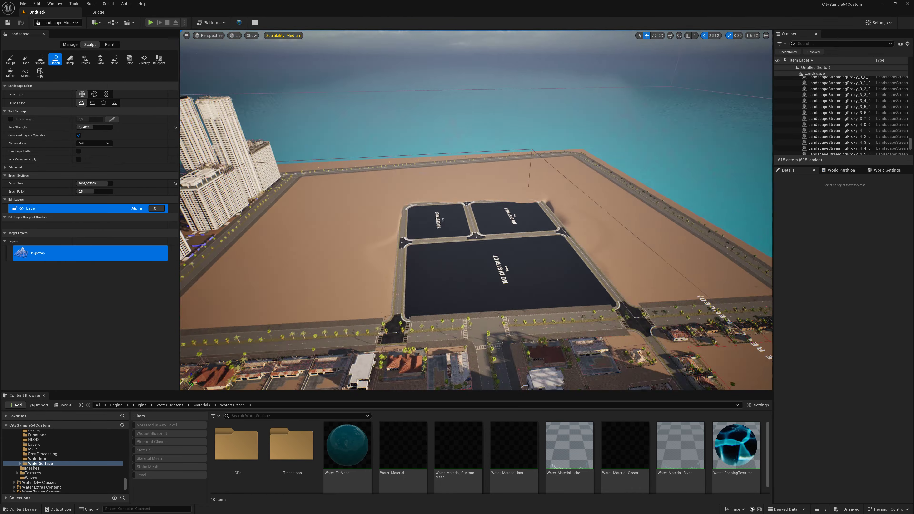
- Select the large empty block and switch to City Builder mode
{"action": "left_click", "coordinate": [56, 23]}
{"action": "left_click", "coordinate": [56, 22]}
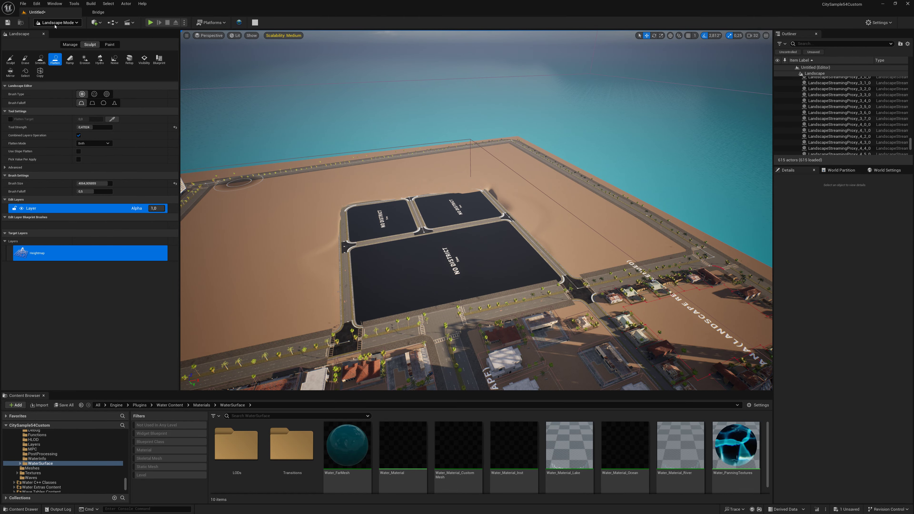
{"action": "left_click", "coordinate": [56, 23]}
{"action": "left_click", "coordinate": [55, 33]}
{"action": "left_click", "coordinate": [354, 285]}
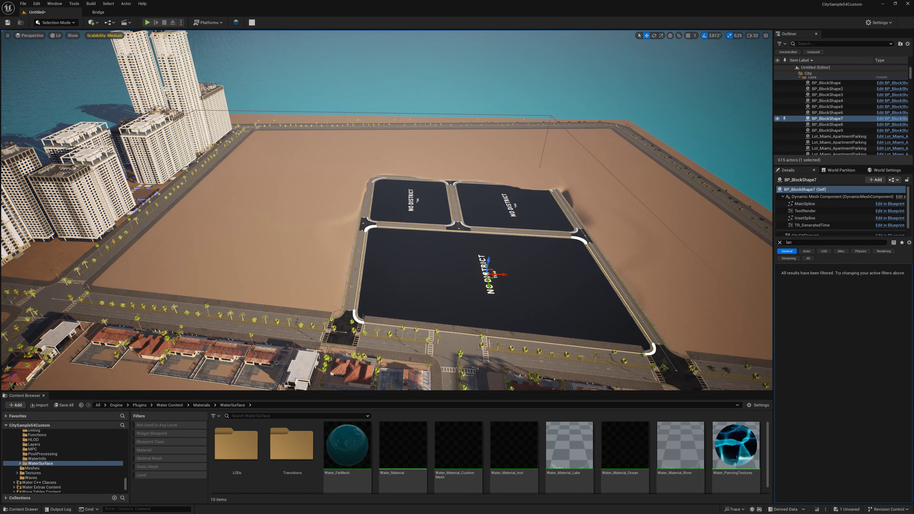
{"action": "left_click", "coordinate": [45, 22]}
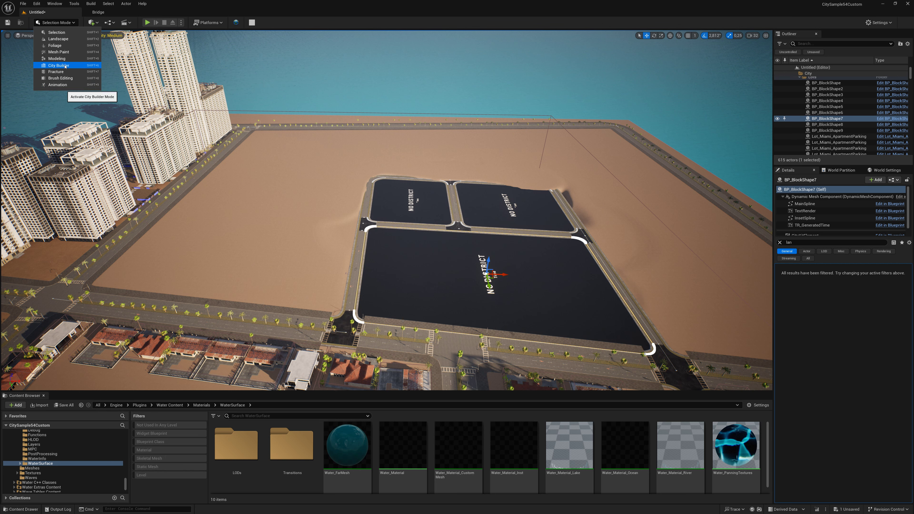
{"action": "left_click", "coordinate": [67, 86]}
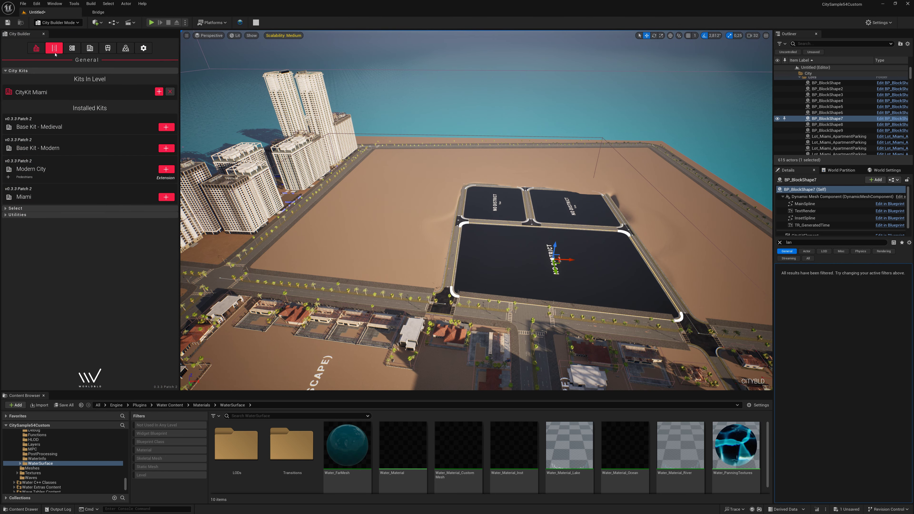
- Assign the Island Homes district to the large block and generate its houses and lots
{"action": "left_click", "coordinate": [55, 51]}
{"action": "left_click", "coordinate": [74, 51]}
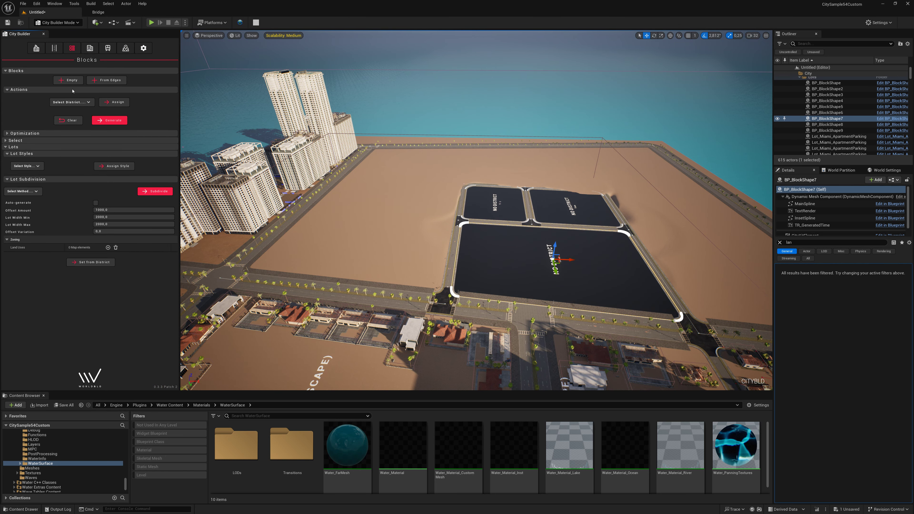
{"action": "left_click", "coordinate": [70, 102]}
{"action": "left_click", "coordinate": [66, 109]}
{"action": "left_click", "coordinate": [72, 102]}
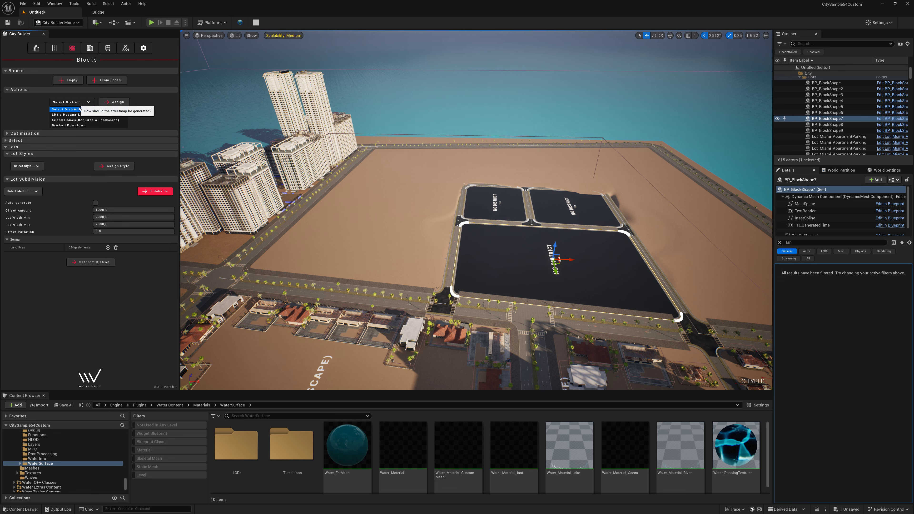
{"action": "left_click", "coordinate": [85, 120]}
{"action": "left_click", "coordinate": [135, 101]}
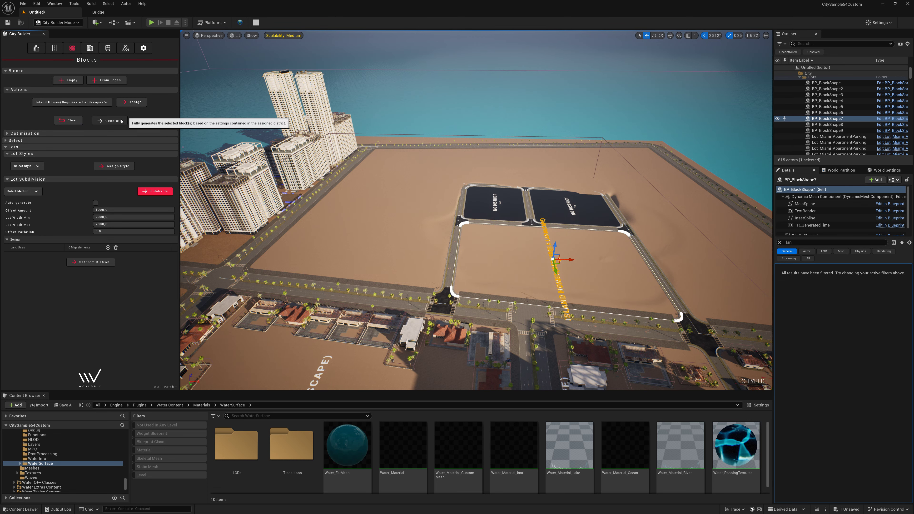
{"action": "left_click", "coordinate": [118, 122]}
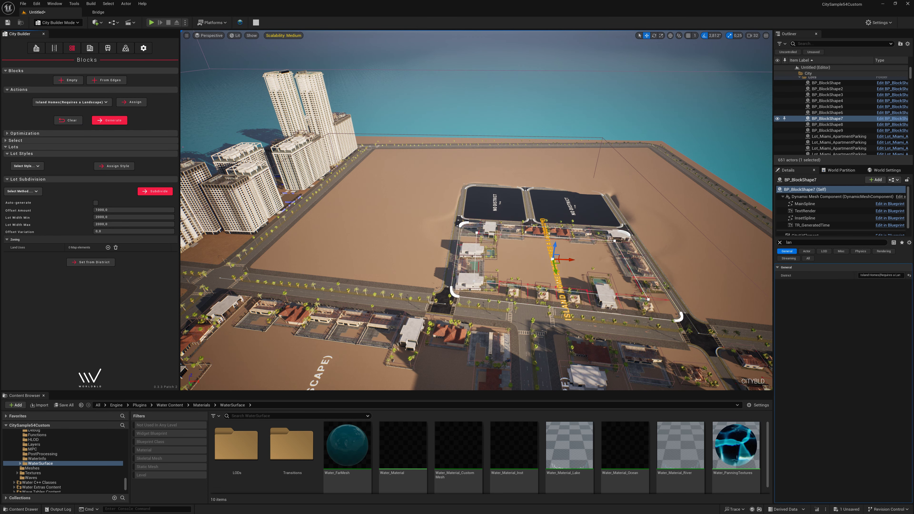
{"action": "left_click_drag", "start_coordinate": [477, 210], "coordinate": [424, 213], "text": "alt"}
- Assign Brickell Downtown to BP_BlockShape8 and 9 and generate high-rise towers on them
{"action": "left_click", "coordinate": [515, 248]}
{"action": "left_click", "coordinate": [446, 147], "text": "ctrl"}
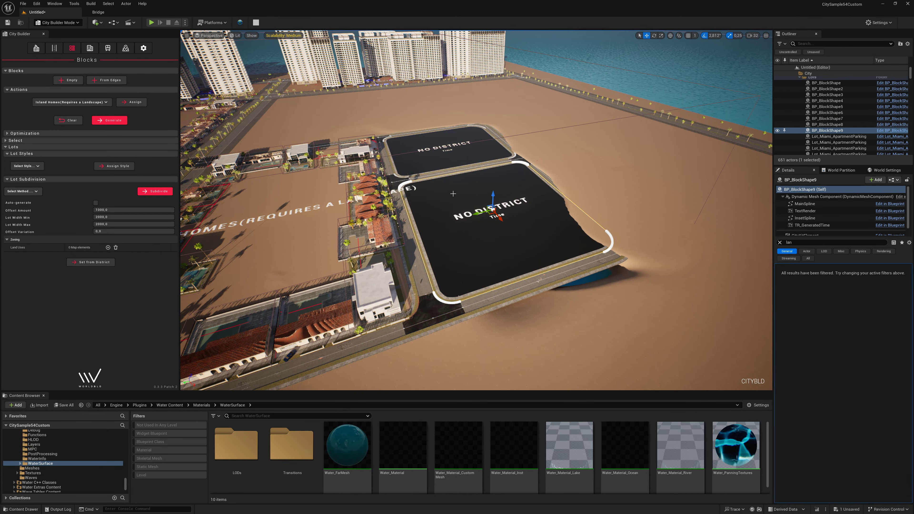
{"action": "left_click", "coordinate": [96, 104]}
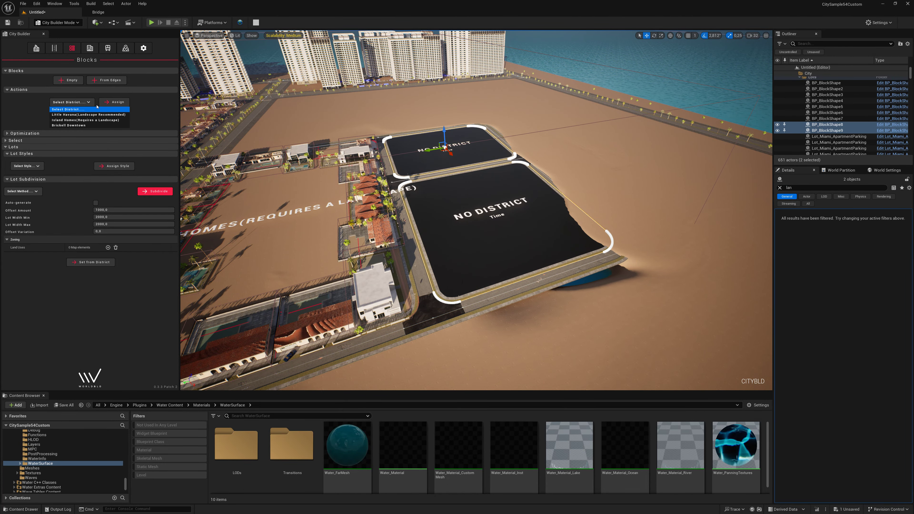
{"action": "left_click", "coordinate": [72, 124]}
{"action": "left_click", "coordinate": [112, 104]}
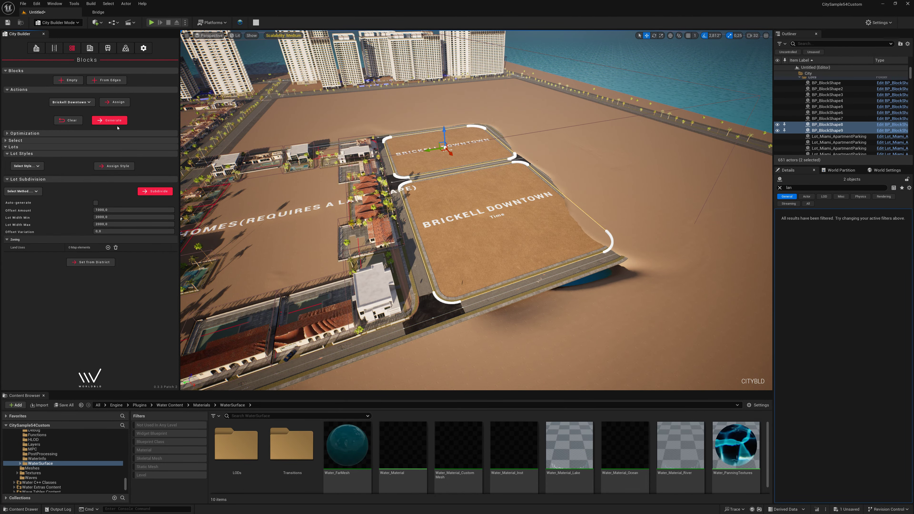
{"action": "left_click", "coordinate": [116, 122]}
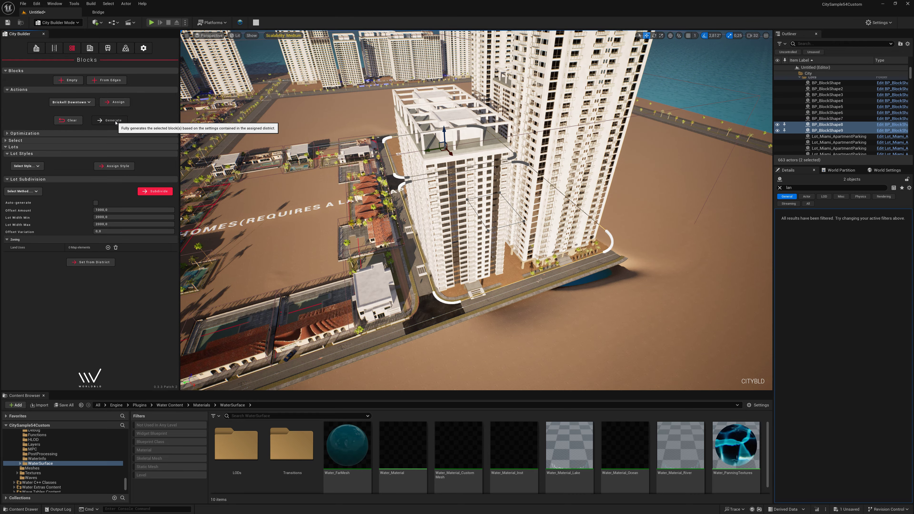
{"action": "key", "text": "f"}
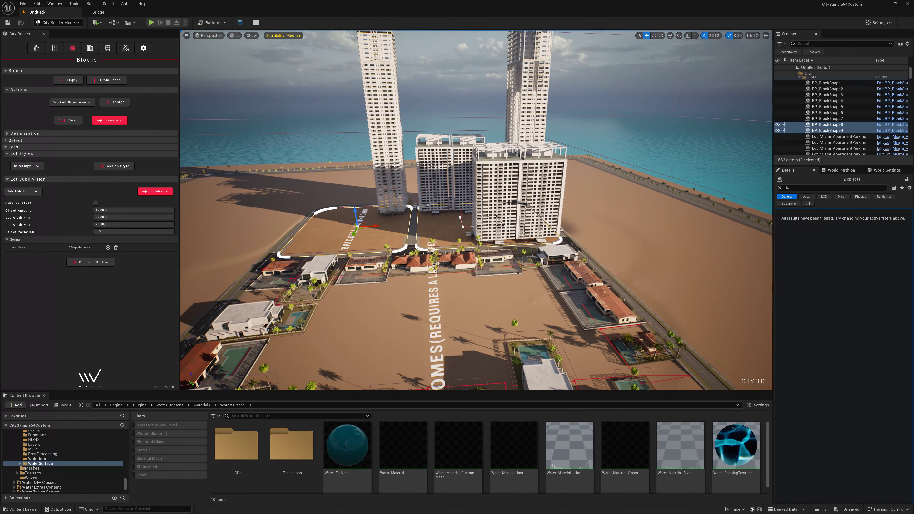
- Fly the view down to street level among the new towers and plaza lot
{"action": "left_click", "coordinate": [381, 227]}
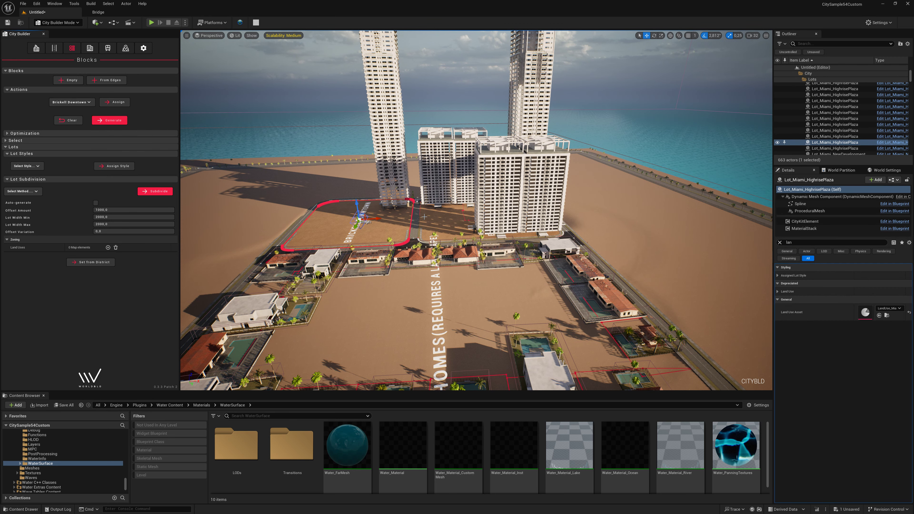
{"action": "right_click_drag", "start_coordinate": [423, 209], "coordinate": [423, 210]}
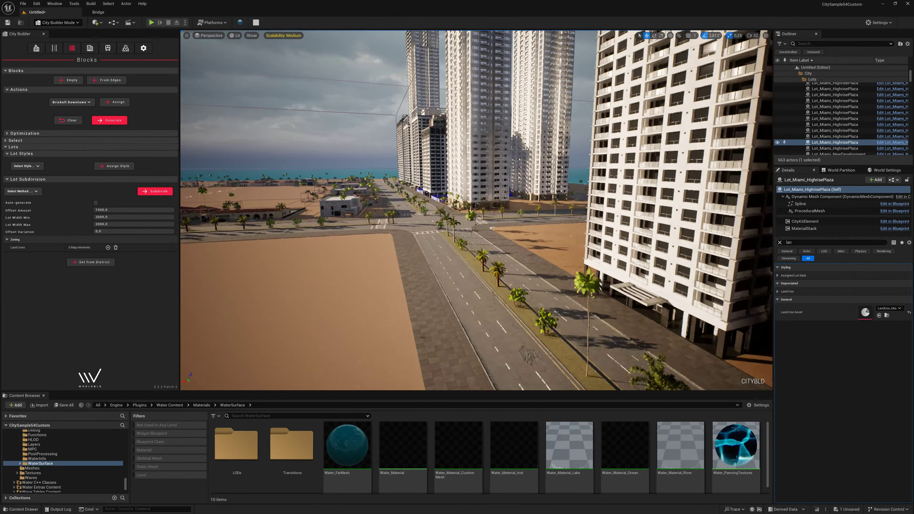
{"action": "right_click_drag", "start_coordinate": [426, 321], "coordinate": [426, 321]}
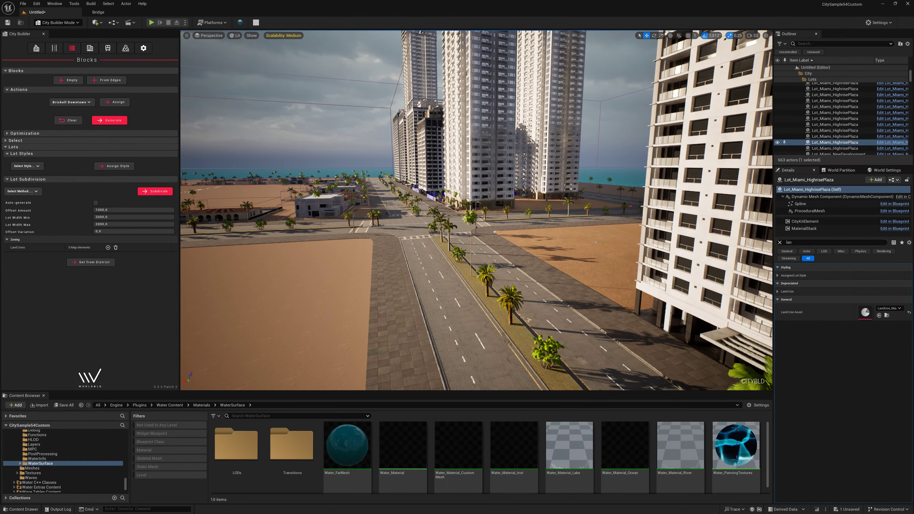
- Play the level from the road and walk the character forward between the towers
{"action": "right_click", "coordinate": [449, 307]}
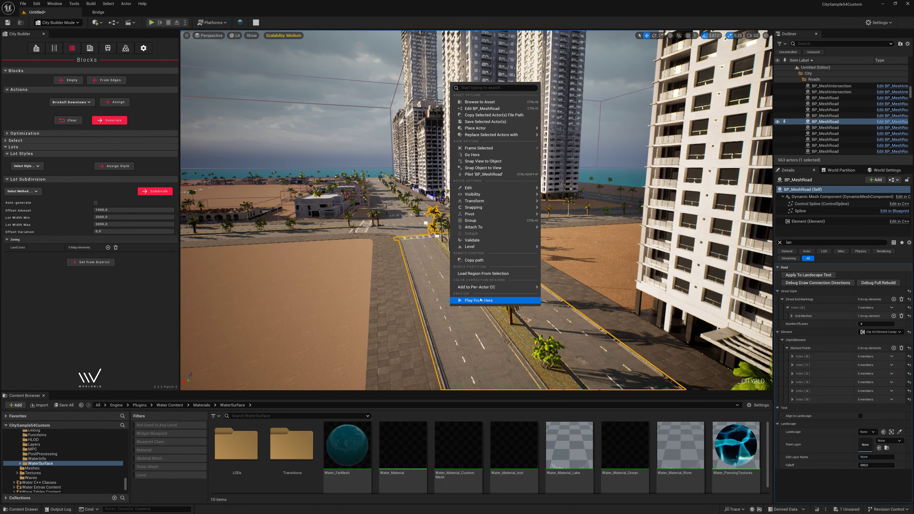
{"action": "left_click", "coordinate": [480, 301]}
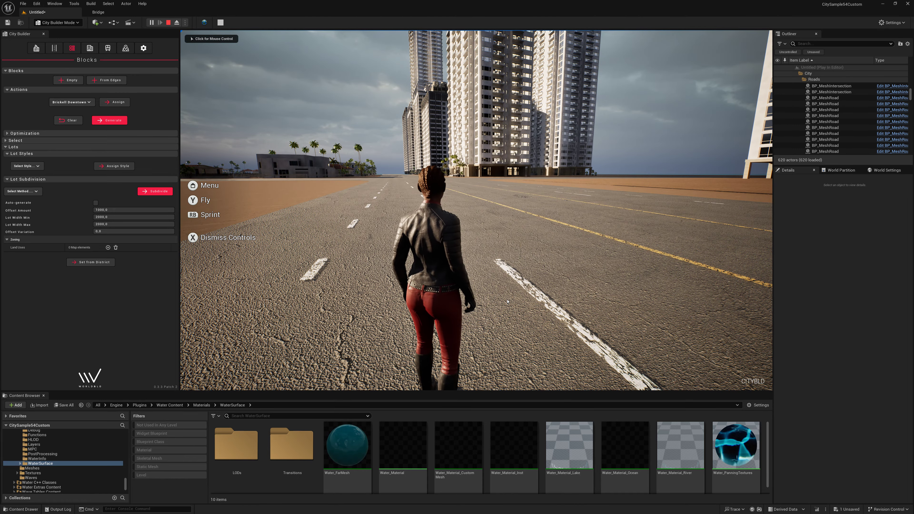
{"action": "left_click", "coordinate": [507, 302]}
{"action": "key", "text": "w"}
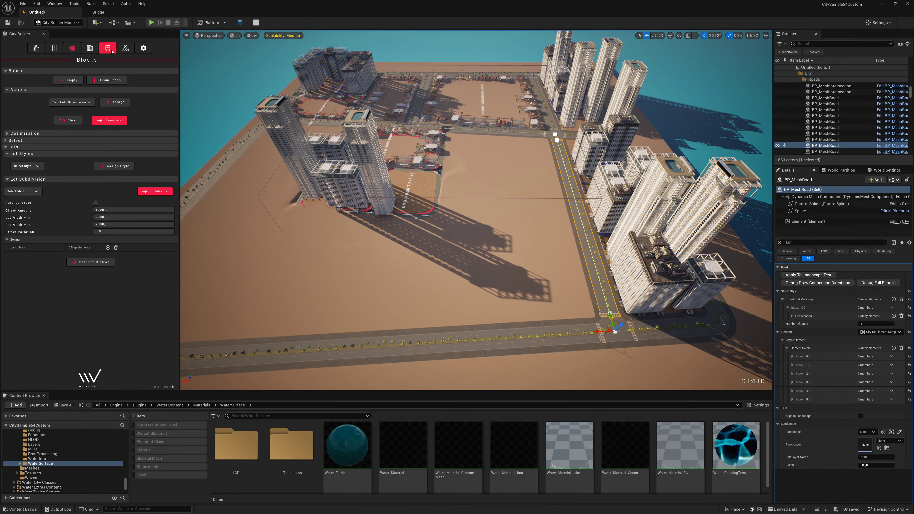
- Place a Miami Tower B prefab skyscraper at the front corner of the city plate
{"action": "left_click", "coordinate": [92, 51]}
{"action": "left_click", "coordinate": [72, 82]}
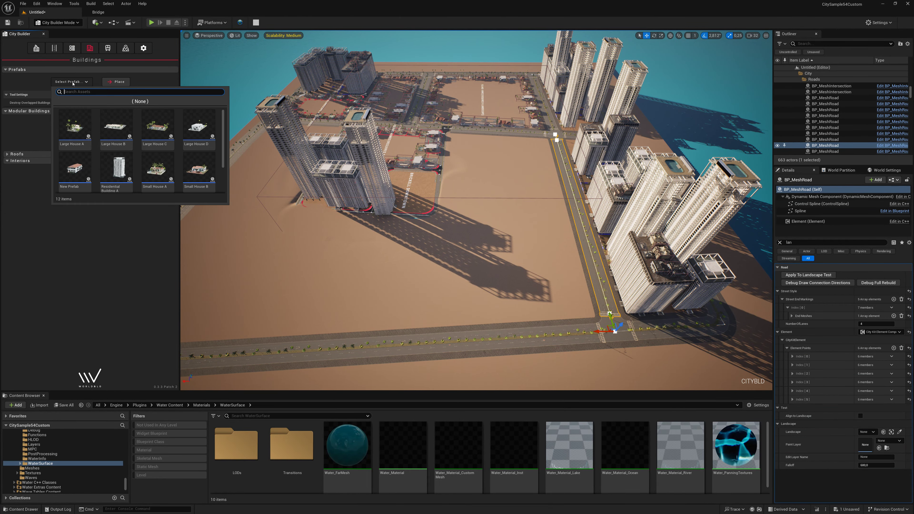
{"action": "scroll", "coordinate": [192, 144], "scroll_direction": "down", "scroll_amount": 2}
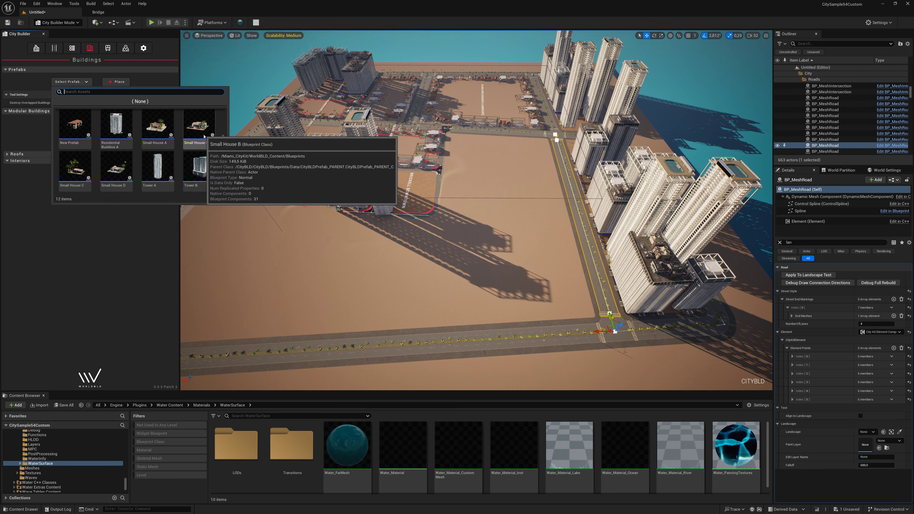
{"action": "left_click", "coordinate": [200, 169]}
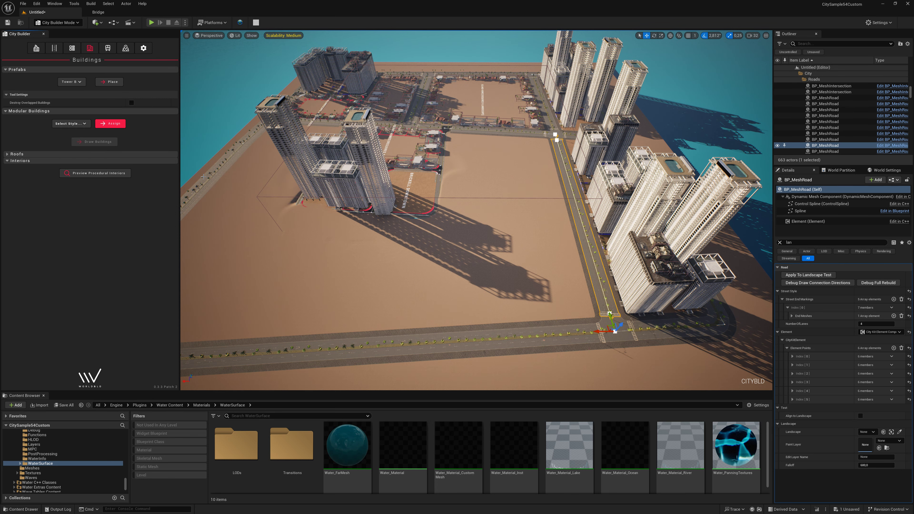
{"action": "left_click", "coordinate": [106, 82]}
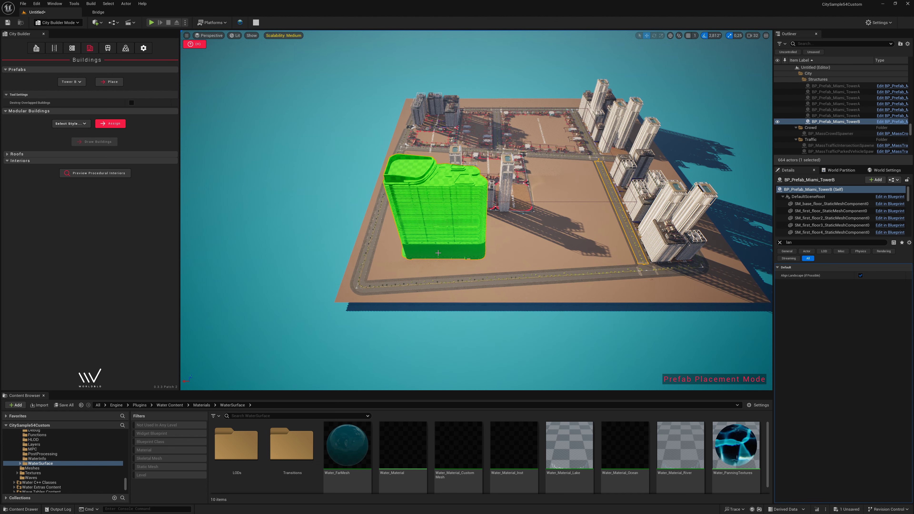
{"action": "left_click", "coordinate": [420, 248]}
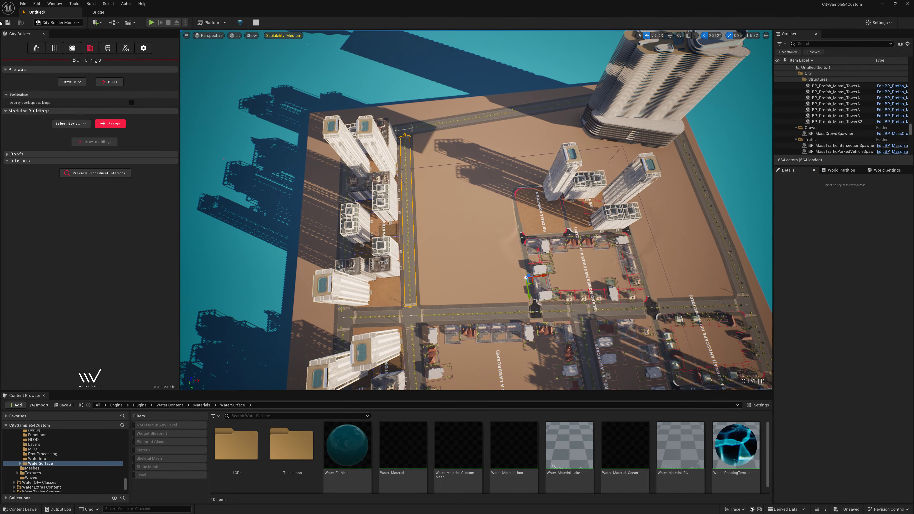
{"action": "left_click", "coordinate": [54, 48]}
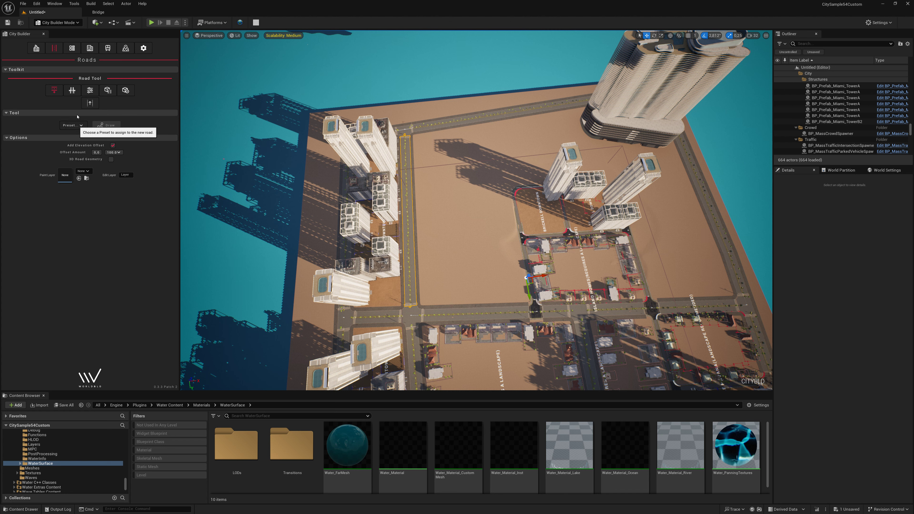
- Draw a ~728.6 ft Miami - Downtown Boulevard from the tower intersection to the coastal road
{"action": "left_click", "coordinate": [74, 125]}
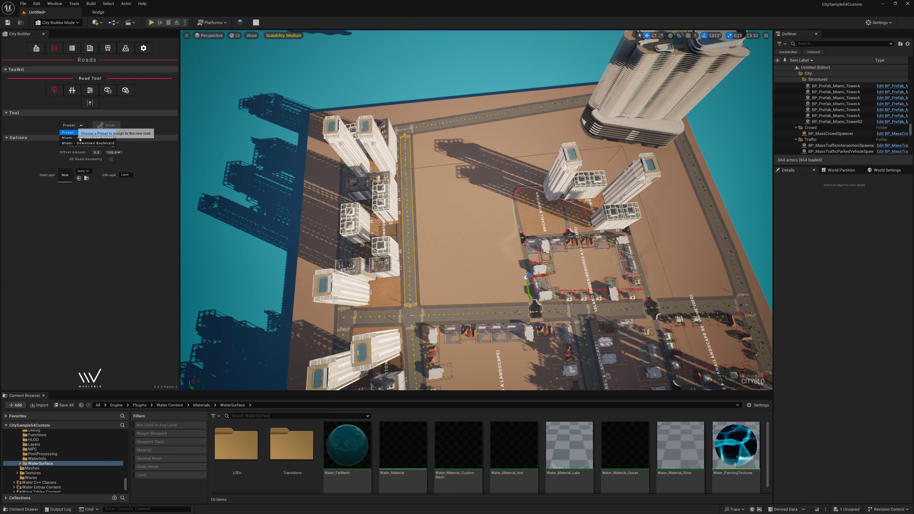
{"action": "left_click", "coordinate": [93, 143]}
{"action": "left_click", "coordinate": [125, 125]}
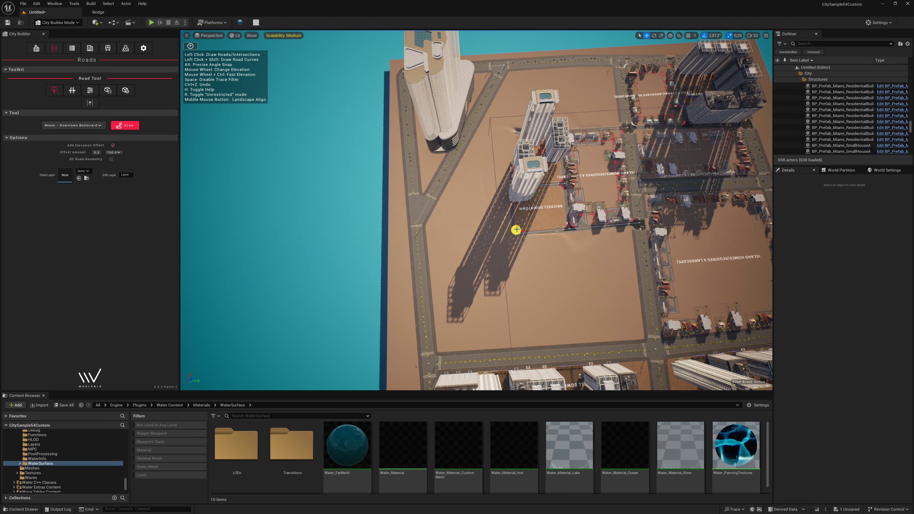
{"action": "left_click", "coordinate": [515, 229]}
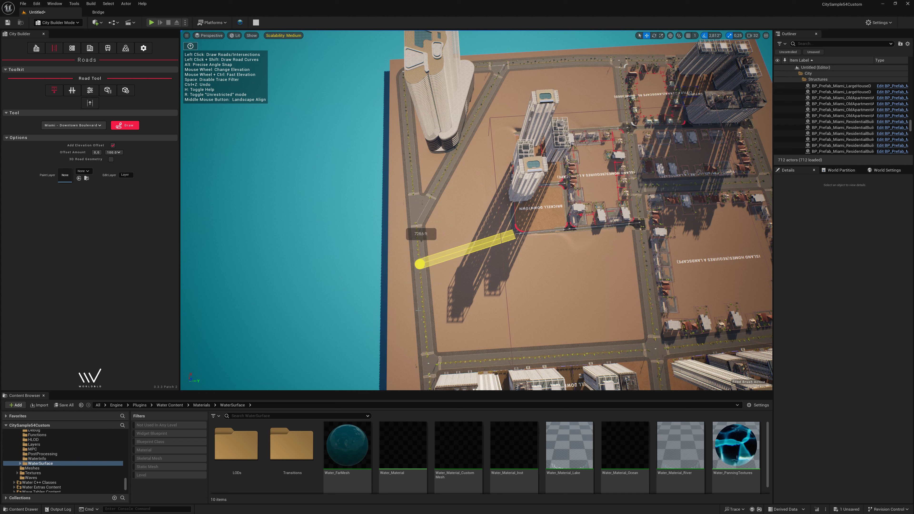
{"action": "left_click", "coordinate": [419, 264]}
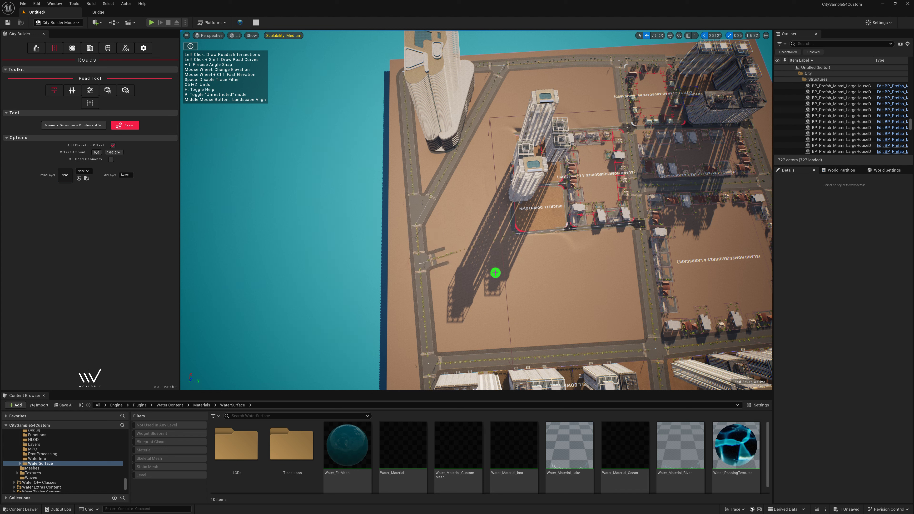
- Create a NO DISTRICT block From Edges on the sand lot enclosed by the new boulevard
{"action": "left_click", "coordinate": [68, 50]}
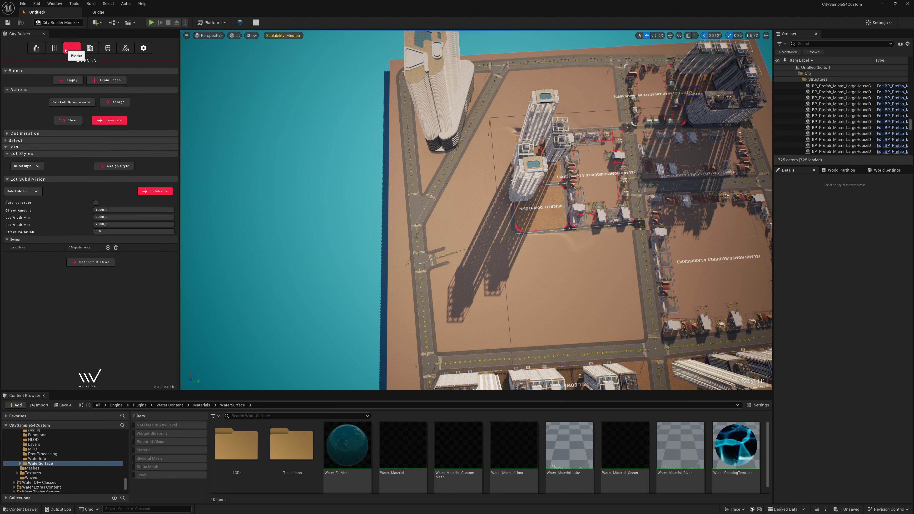
{"action": "left_click", "coordinate": [90, 48]}
{"action": "left_click", "coordinate": [72, 48]}
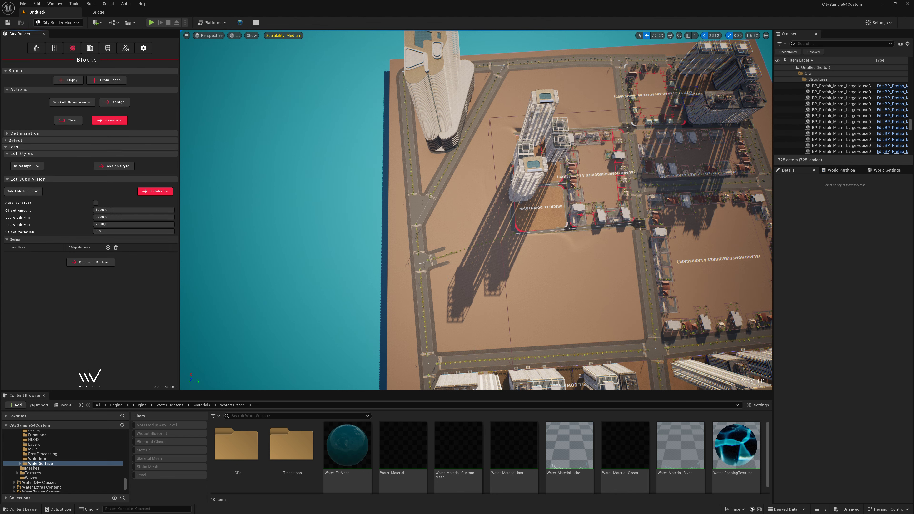
{"action": "left_click", "coordinate": [106, 80]}
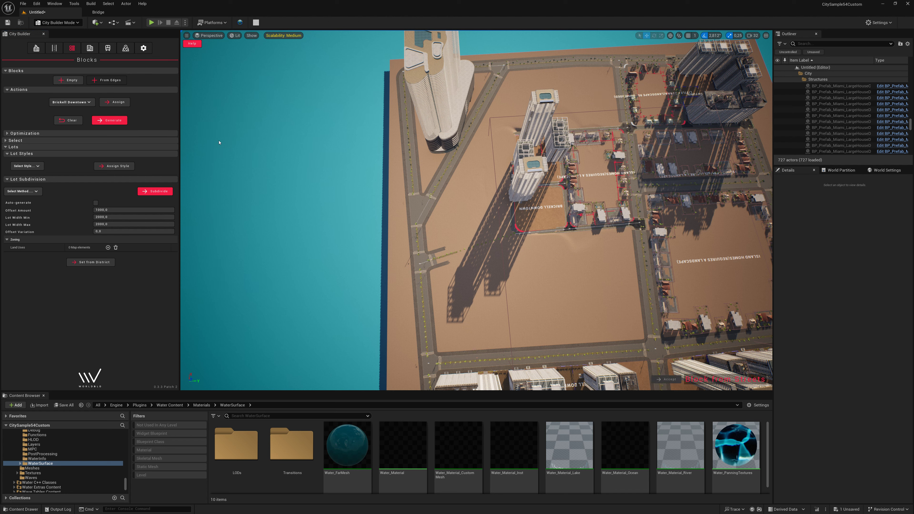
{"action": "left_click", "coordinate": [442, 268]}
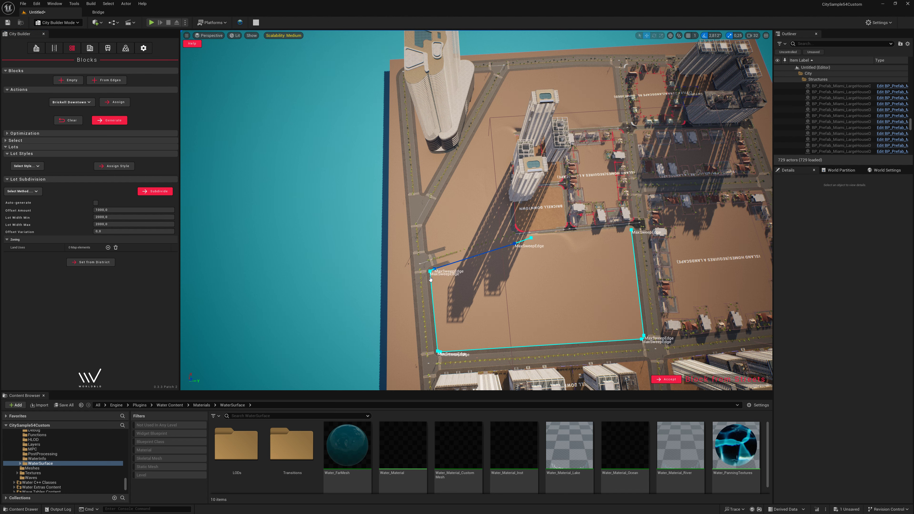
{"action": "left_click", "coordinate": [672, 379]}
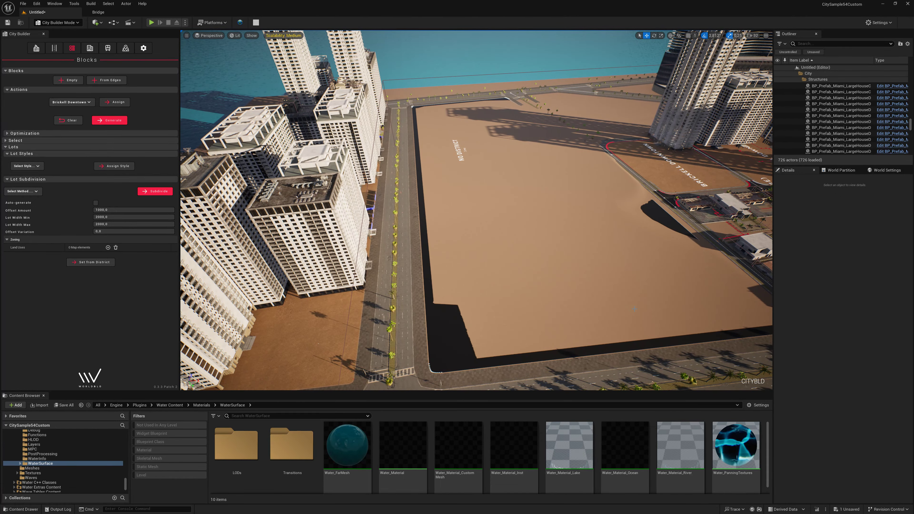
{"action": "left_click", "coordinate": [58, 22]}
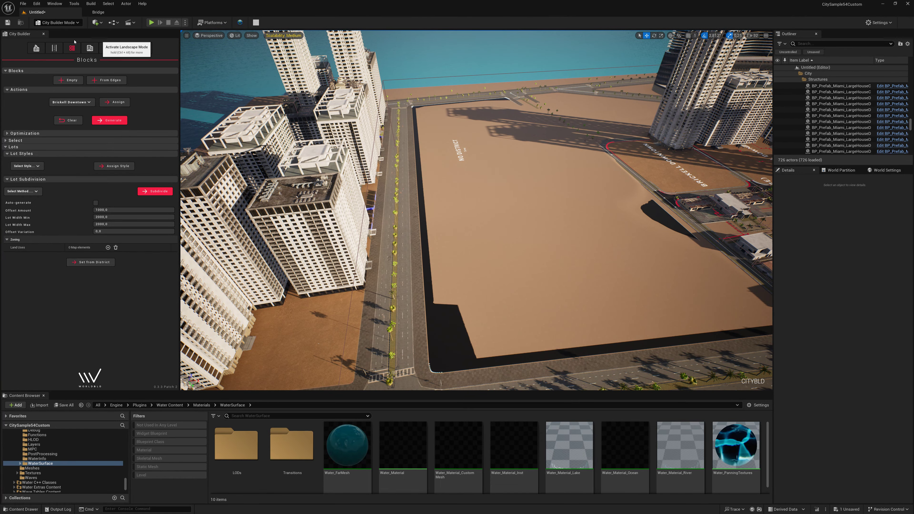
- Sculpt the block's terrain with Noise, then Flatten and Smooth it and return to Selection Mode
{"action": "left_click", "coordinate": [65, 40]}
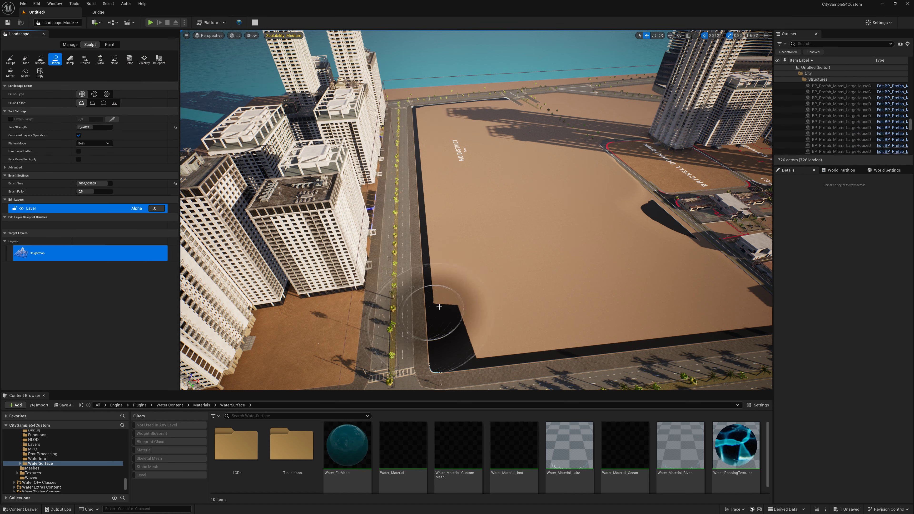
{"action": "left_click", "coordinate": [114, 59]}
{"action": "mouse_move", "coordinate": [545, 266]}
{"action": "left_mouse_down"}
{"action": "mouse_move", "coordinate": [486, 124]}
{"action": "mouse_move", "coordinate": [498, 291]}
{"action": "mouse_move", "coordinate": [574, 176]}
{"action": "mouse_move", "coordinate": [580, 140]}
{"action": "left_mouse_up"}
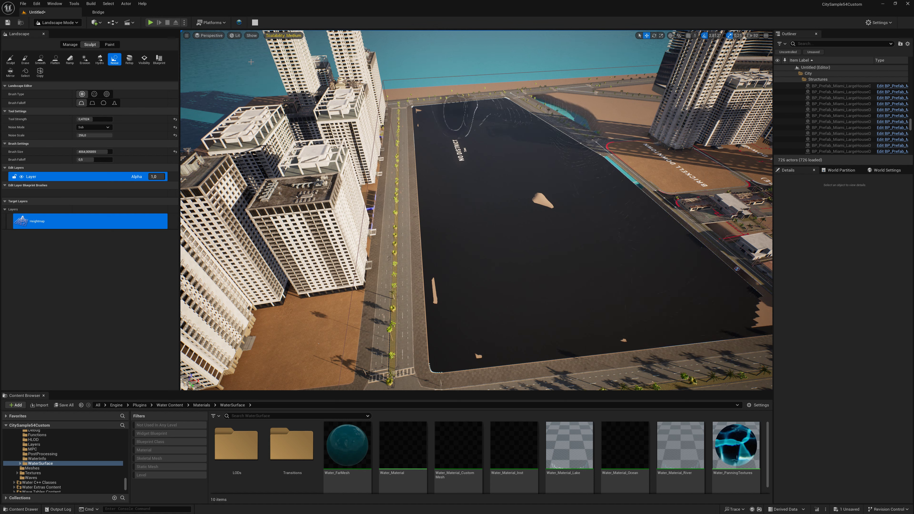
{"action": "left_click", "coordinate": [56, 61]}
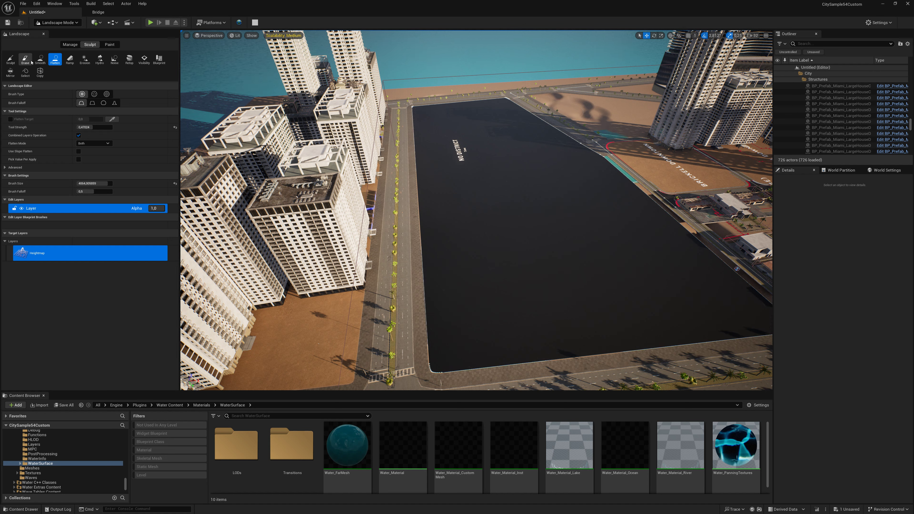
{"action": "left_click", "coordinate": [38, 61]}
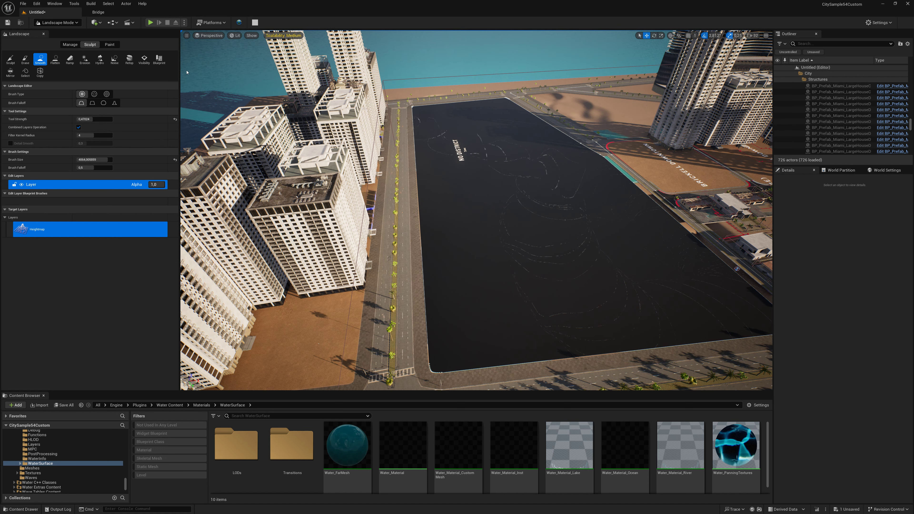
{"action": "left_click", "coordinate": [56, 22]}
{"action": "left_click", "coordinate": [54, 28]}
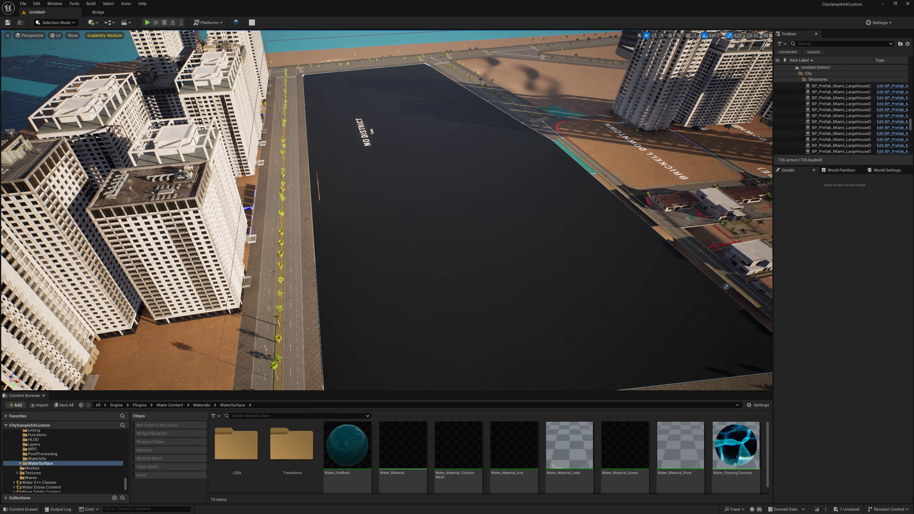
- Assign the Little Havana district to the new block
{"action": "left_click", "coordinate": [374, 172]}
{"action": "key", "text": "f"}
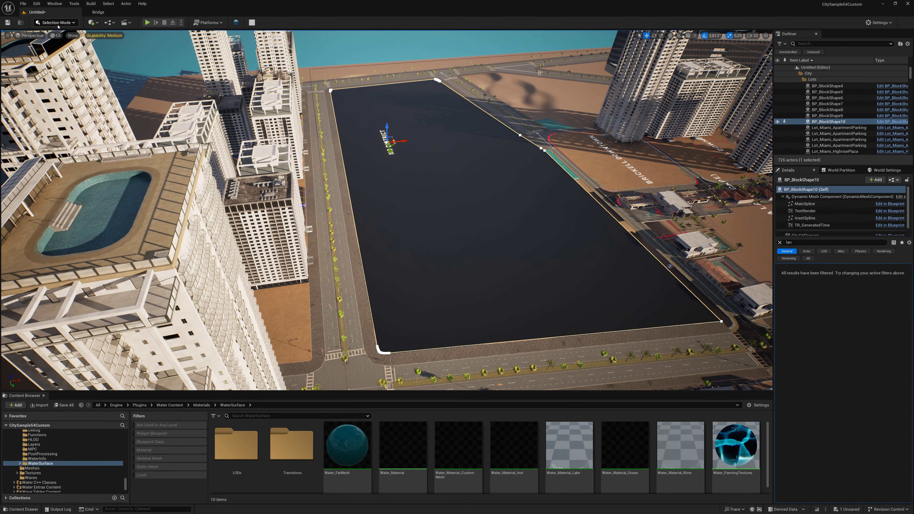
{"action": "left_click", "coordinate": [57, 23]}
{"action": "left_click", "coordinate": [54, 66]}
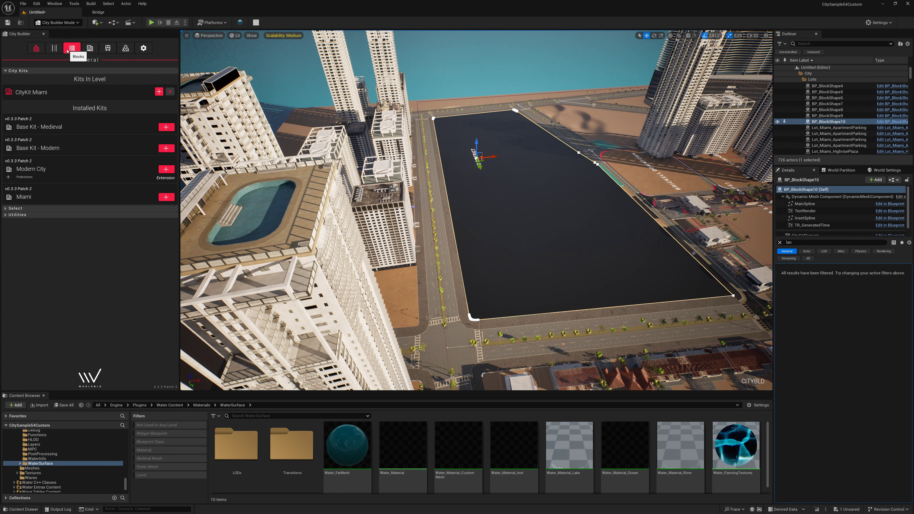
{"action": "left_click", "coordinate": [70, 47]}
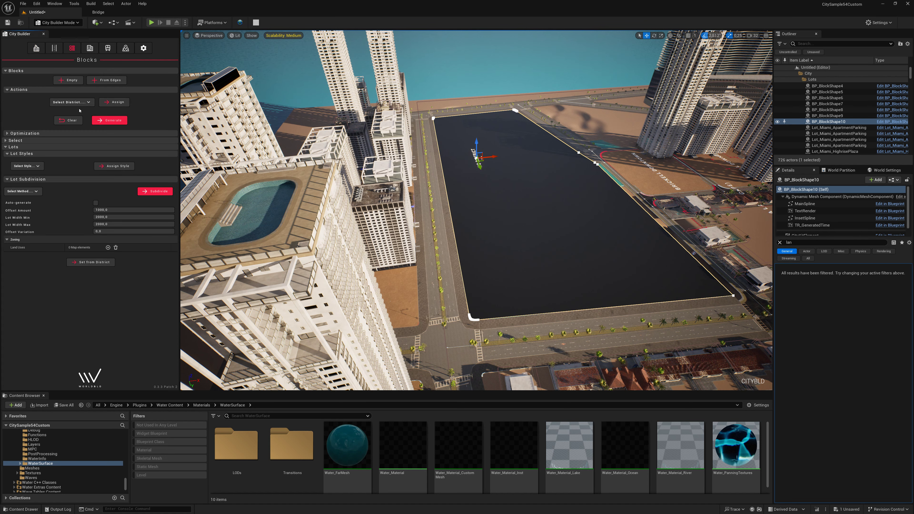
{"action": "left_click", "coordinate": [90, 102]}
{"action": "left_click", "coordinate": [86, 115]}
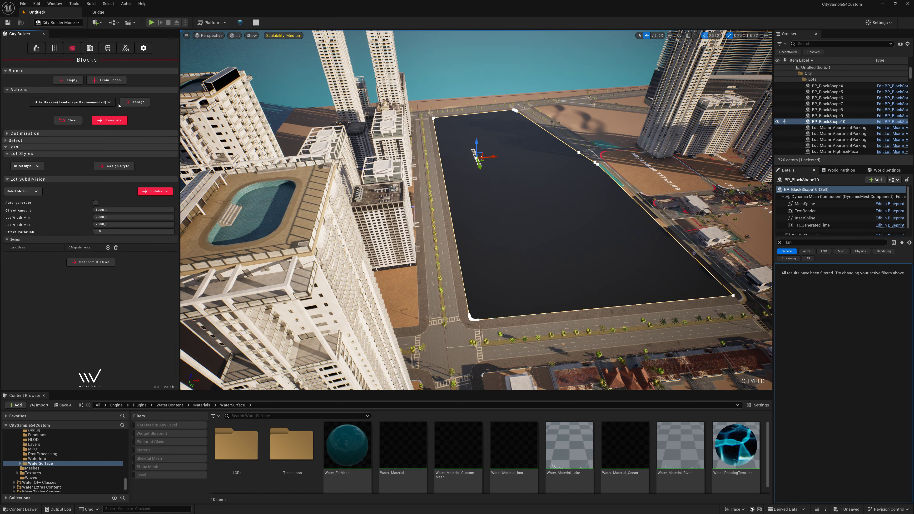
{"action": "left_click", "coordinate": [132, 103]}
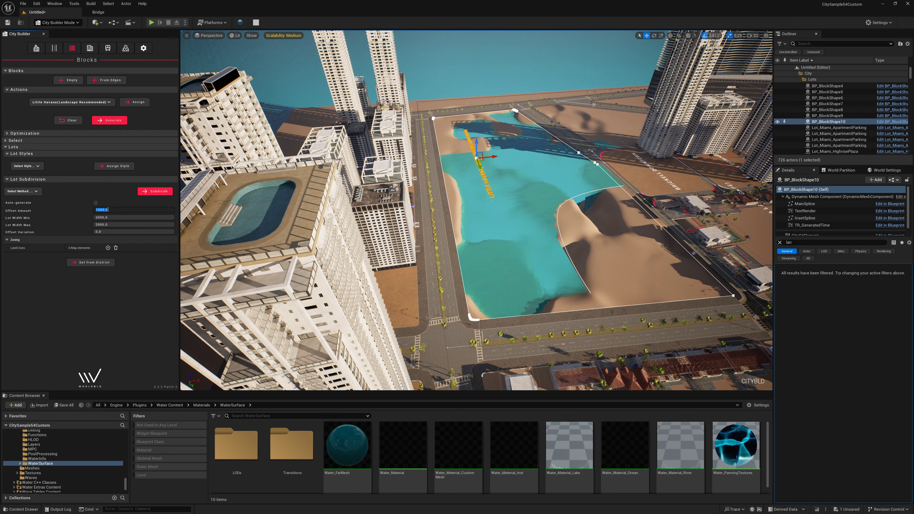
- Set the block's lot Offset Amount to 2000
{"action": "type", "text": "100"}
{"action": "key", "text": "Return"}
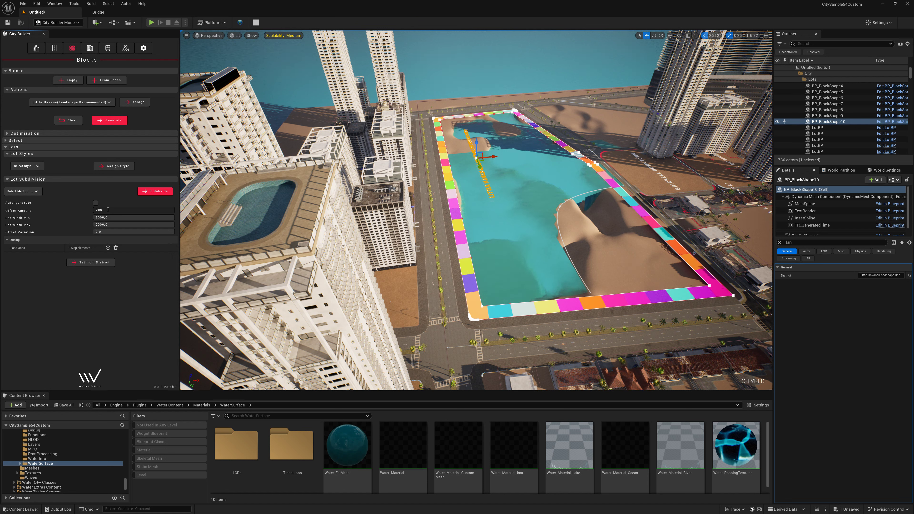
{"action": "type", "text": "0,0"}
{"action": "key", "text": "Return"}
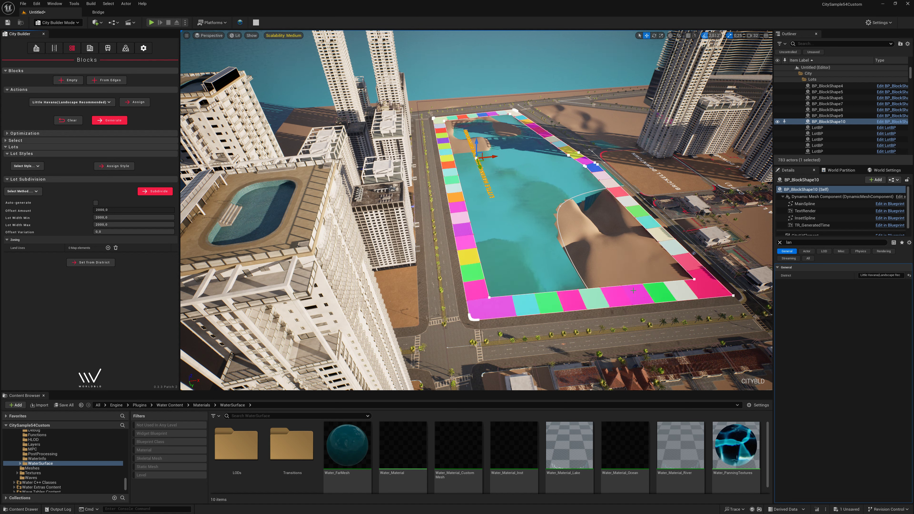
- Ctrl-select four edge lots around the bottom-left corner and choose the Miami Residential A style
{"action": "left_click", "coordinate": [498, 314]}
{"action": "left_click", "coordinate": [472, 286], "text": "ctrl"}
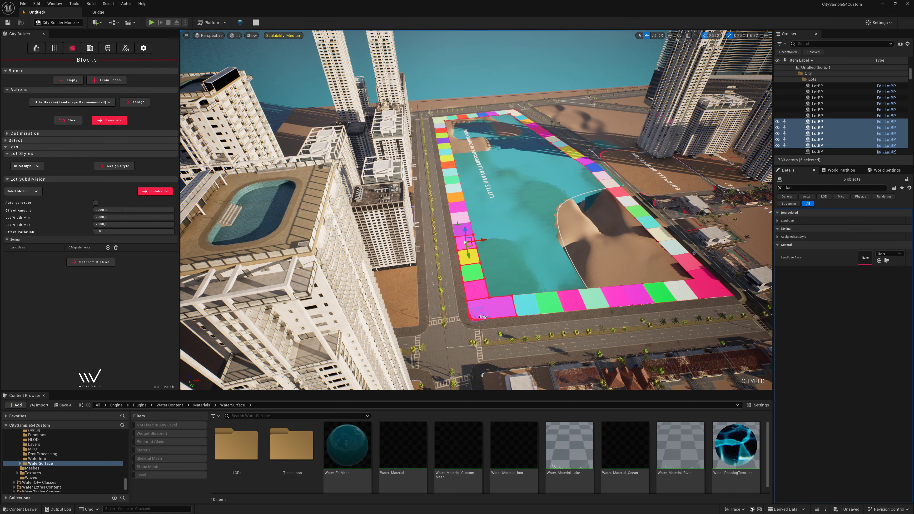
{"action": "left_click", "coordinate": [547, 301], "text": "ctrl"}
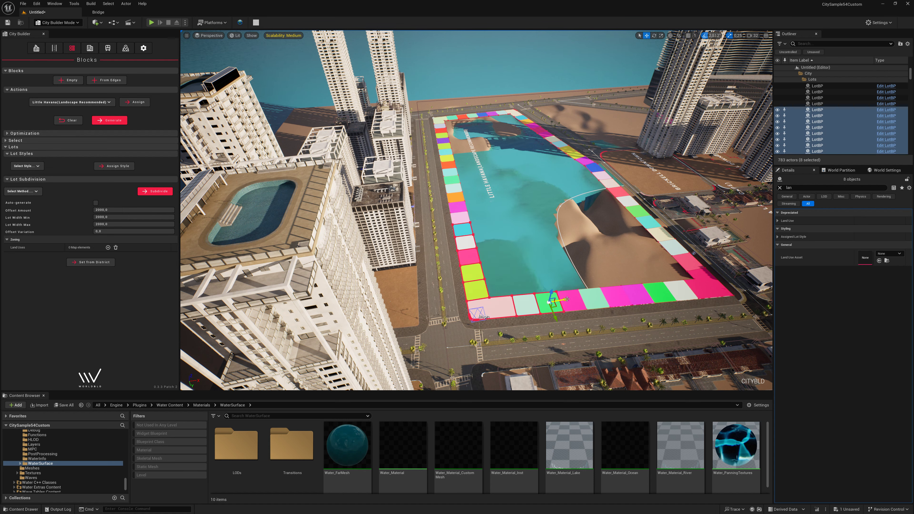
{"action": "left_click", "coordinate": [572, 300], "text": "ctrl"}
{"action": "left_click", "coordinate": [93, 49]}
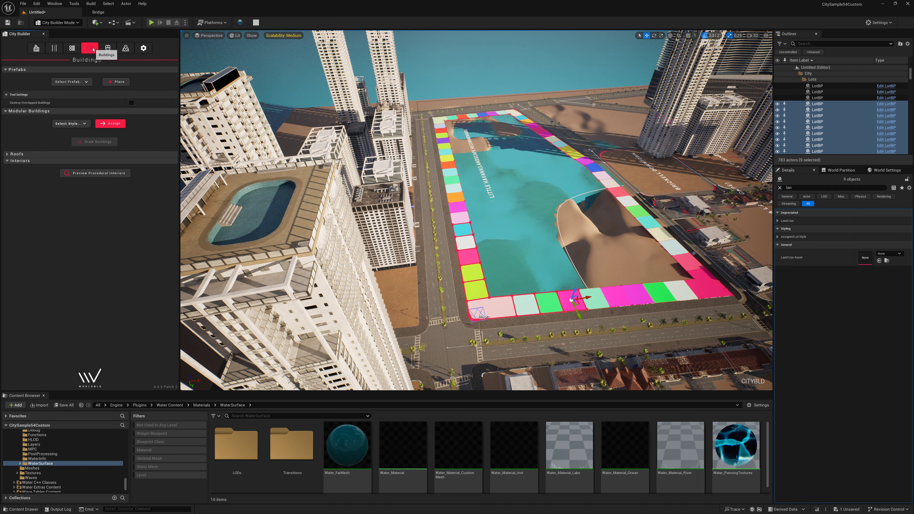
{"action": "left_click", "coordinate": [84, 123]}
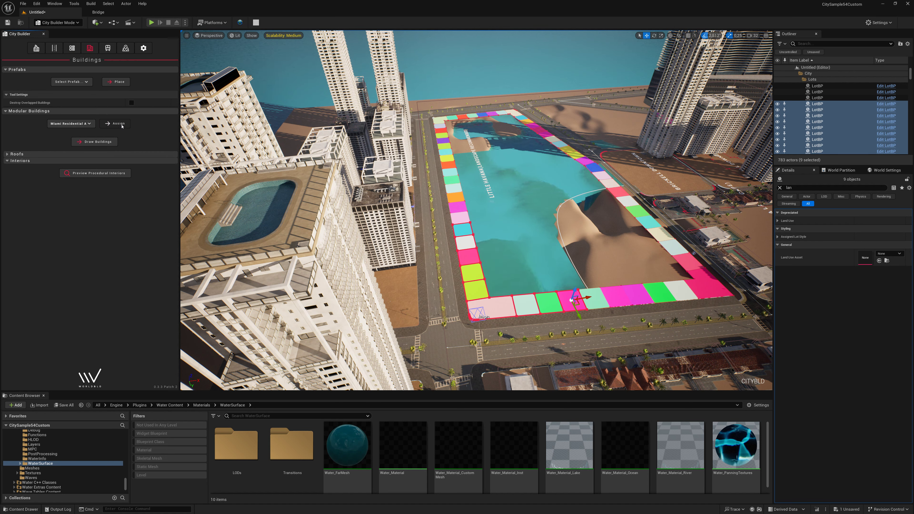
- Assign Miami Residential A buildings to the selected edge lots
{"action": "left_click", "coordinate": [121, 124]}
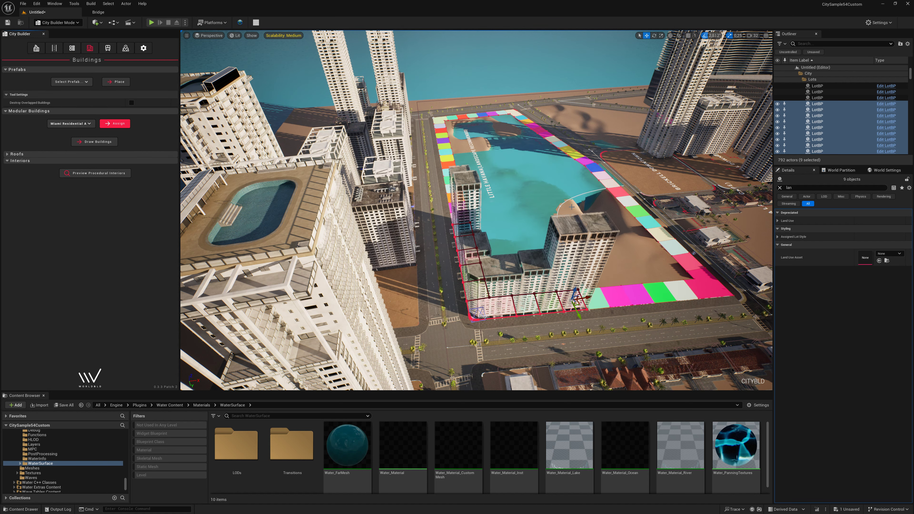
{"action": "key", "text": "f"}
{"action": "right_click_drag", "start_coordinate": [567, 194], "coordinate": [567, 195]}
{"action": "right_click_drag", "start_coordinate": [423, 313], "coordinate": [422, 313]}
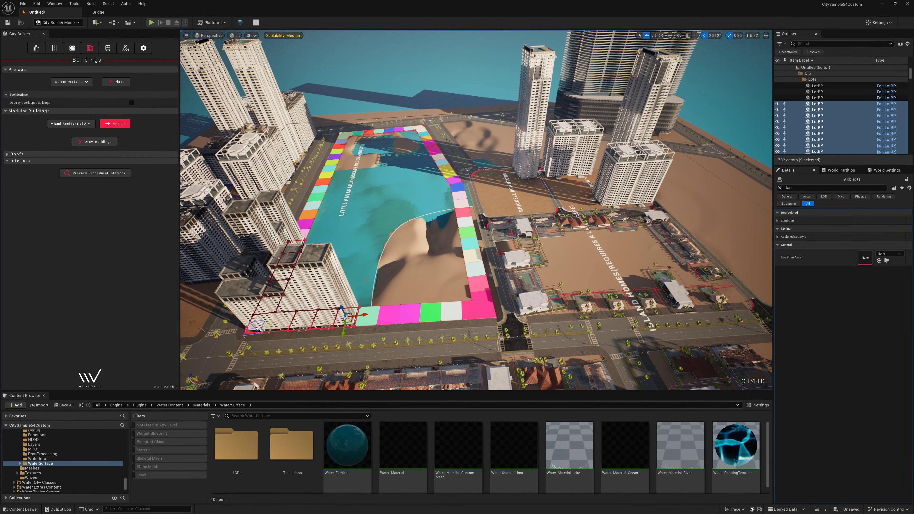
- Select four more lots near the pink corner and generate residential buildings on them
{"action": "left_click", "coordinate": [422, 312]}
{"action": "left_click", "coordinate": [431, 312]}
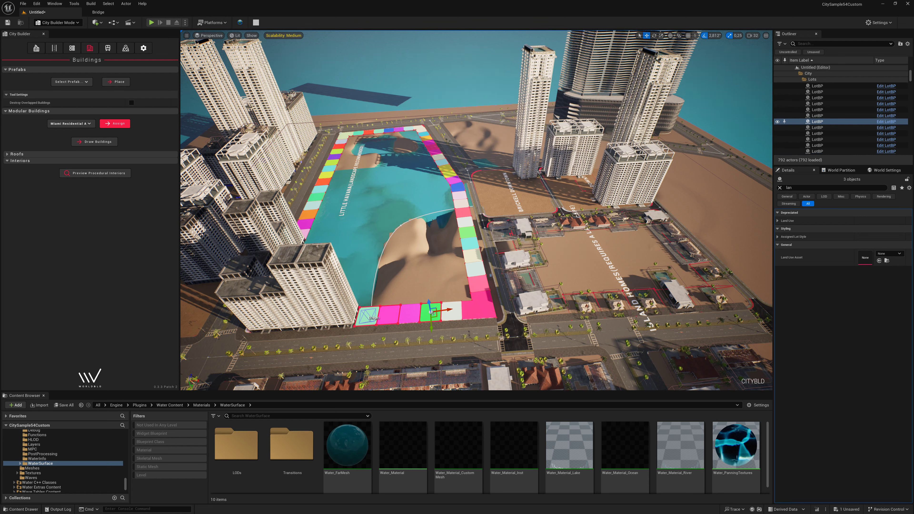
{"action": "left_click", "coordinate": [479, 283], "text": "ctrl"}
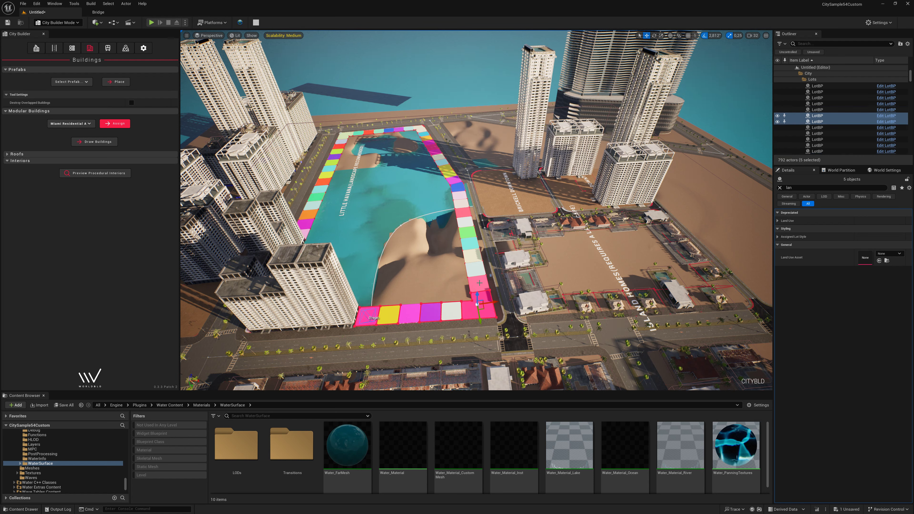
{"action": "left_click", "coordinate": [477, 270], "text": "ctrl"}
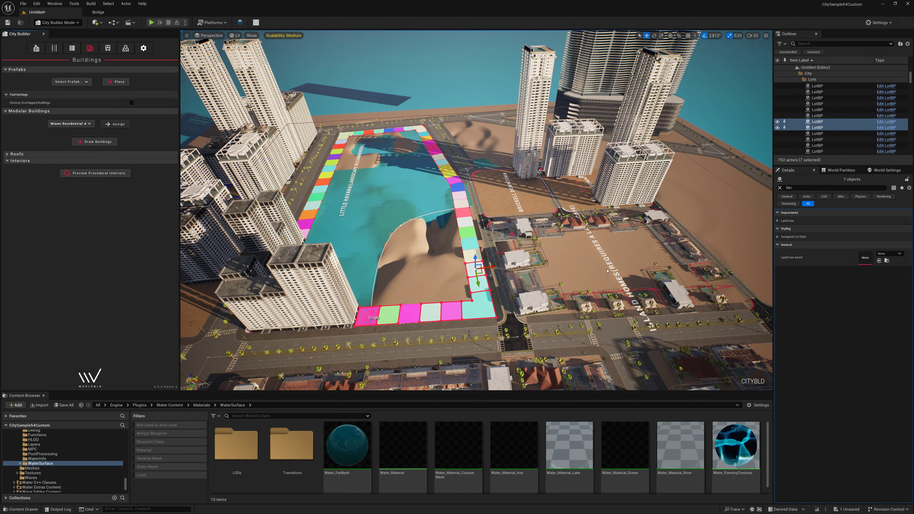
{"action": "left_click", "coordinate": [114, 123]}
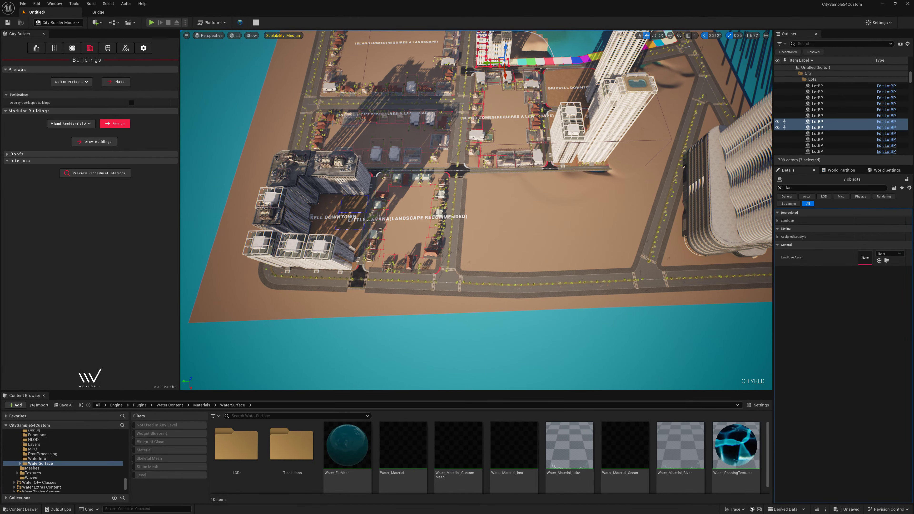
- Place a Large House A prefab on the empty lot beside the waterfront road
{"action": "left_click", "coordinate": [83, 82]}
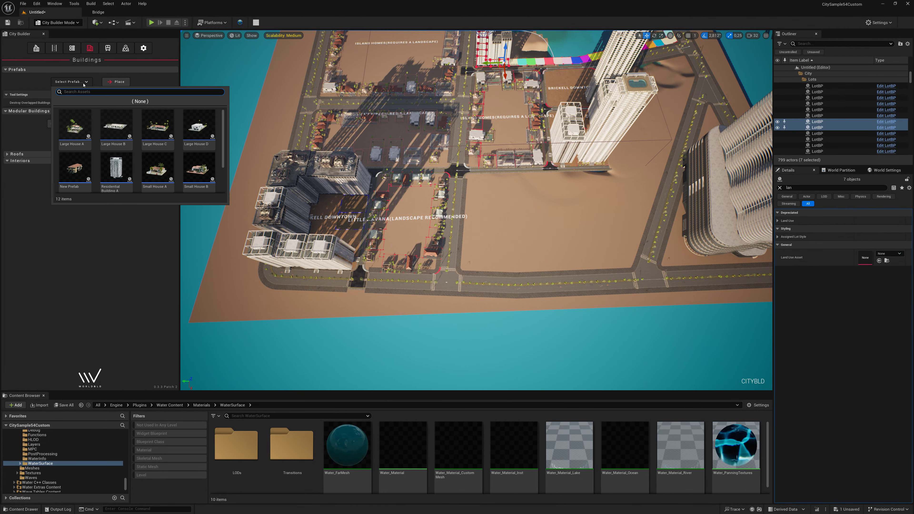
{"action": "left_click", "coordinate": [70, 135]}
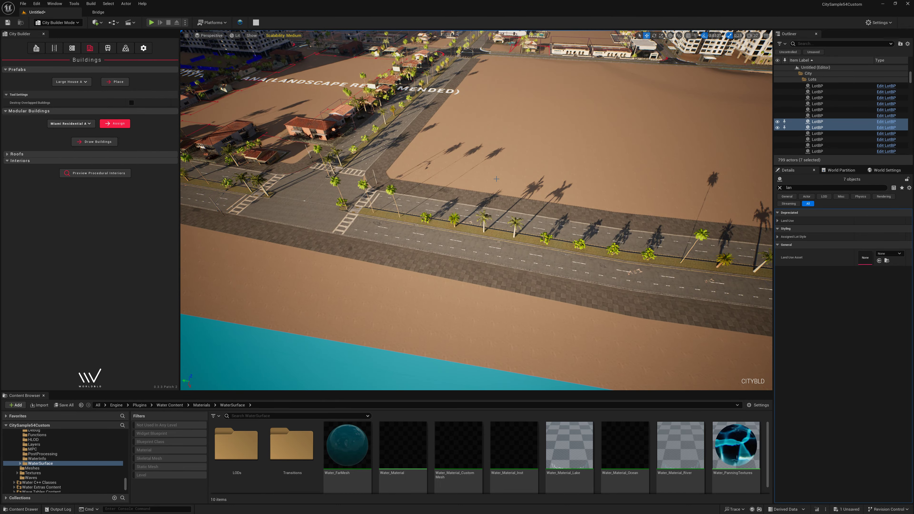
{"action": "left_click", "coordinate": [118, 82]}
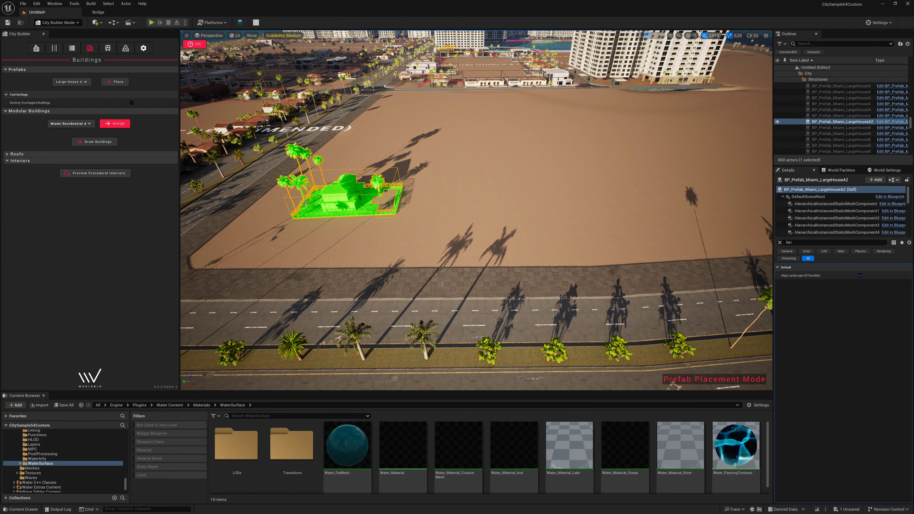
{"action": "left_click", "coordinate": [305, 203]}
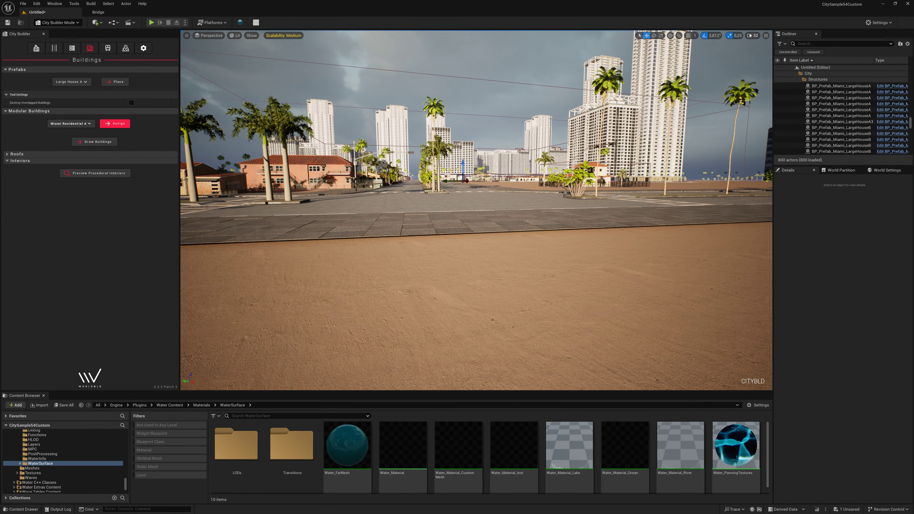
{"action": "left_click", "coordinate": [753, 35]}
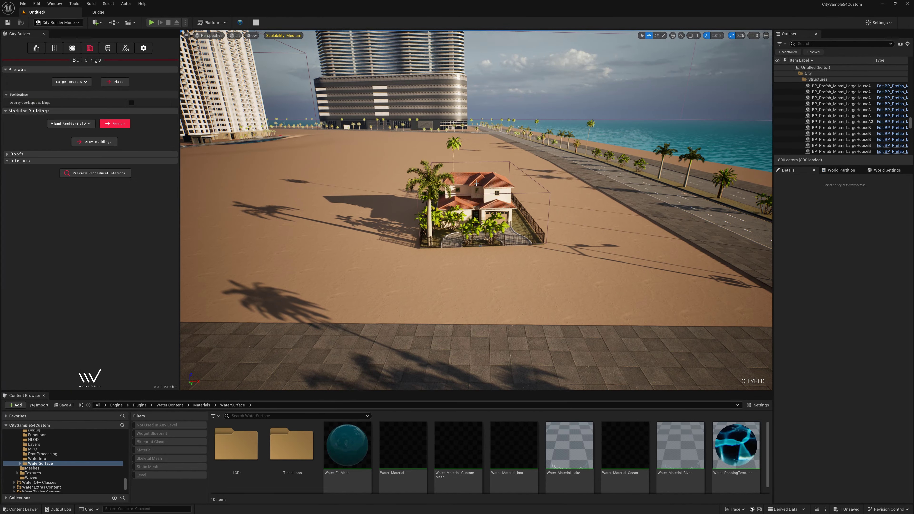
- Rotate the house about 5.6 degrees and shift it toward the road
{"action": "left_click", "coordinate": [479, 252]}
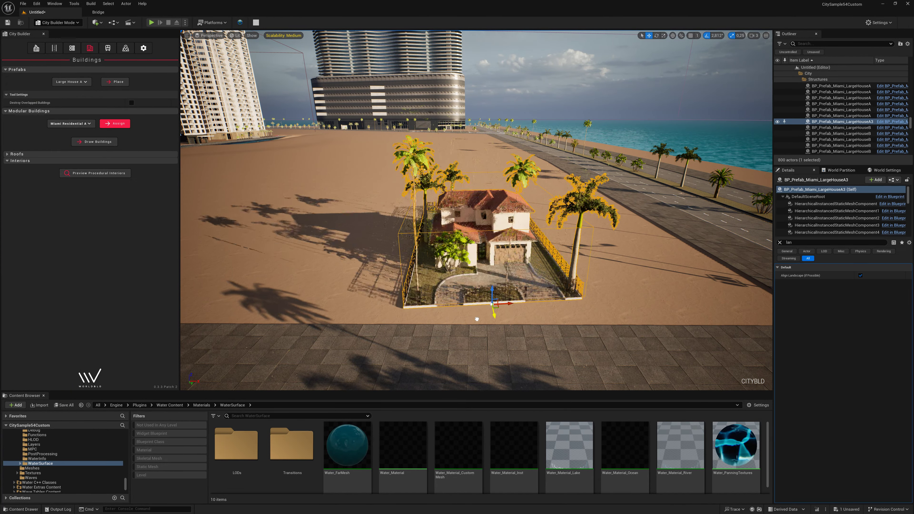
{"action": "left_click", "coordinate": [656, 36]}
{"action": "left_click_drag", "start_coordinate": [484, 339], "coordinate": [496, 340]}
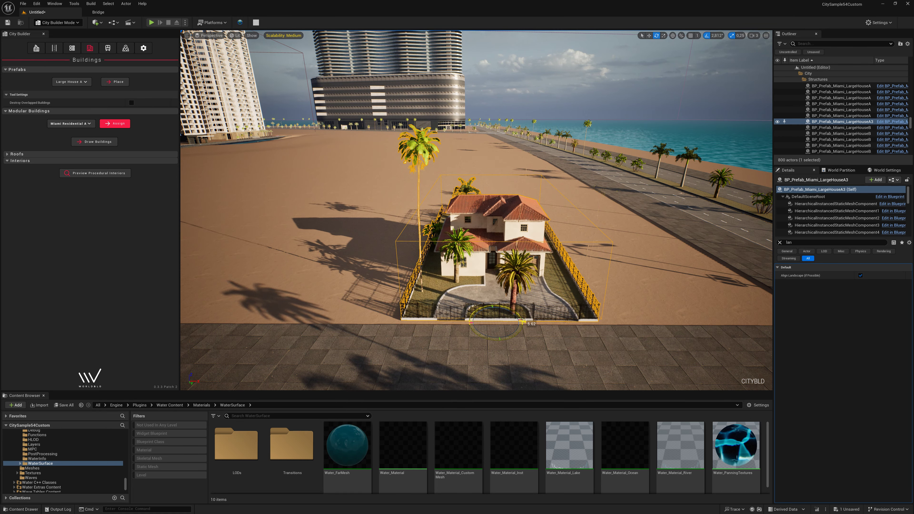
{"action": "left_click", "coordinate": [648, 36]}
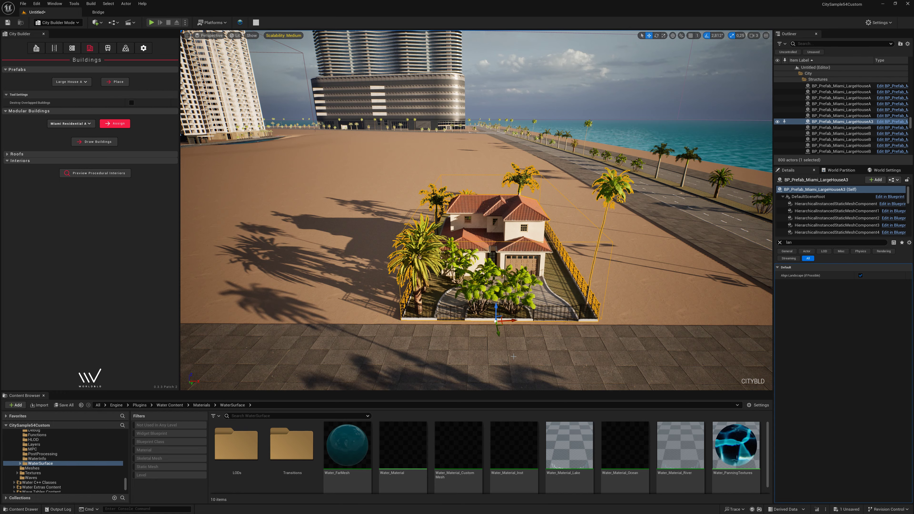
{"action": "mouse_move", "coordinate": [497, 335]}
{"action": "left_mouse_down"}
{"action": "mouse_move", "coordinate": [303, 348]}
{"action": "mouse_move", "coordinate": [312, 334]}
{"action": "left_mouse_up"}
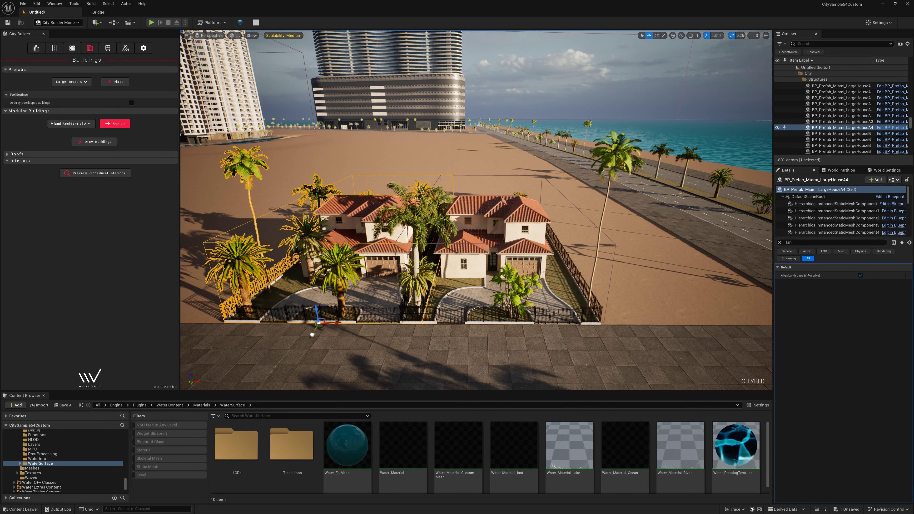
- Duplicate the Large House A and move the copy left alongside it on the road
{"action": "right_click", "coordinate": [312, 334]}
{"action": "left_click", "coordinate": [345, 341]}
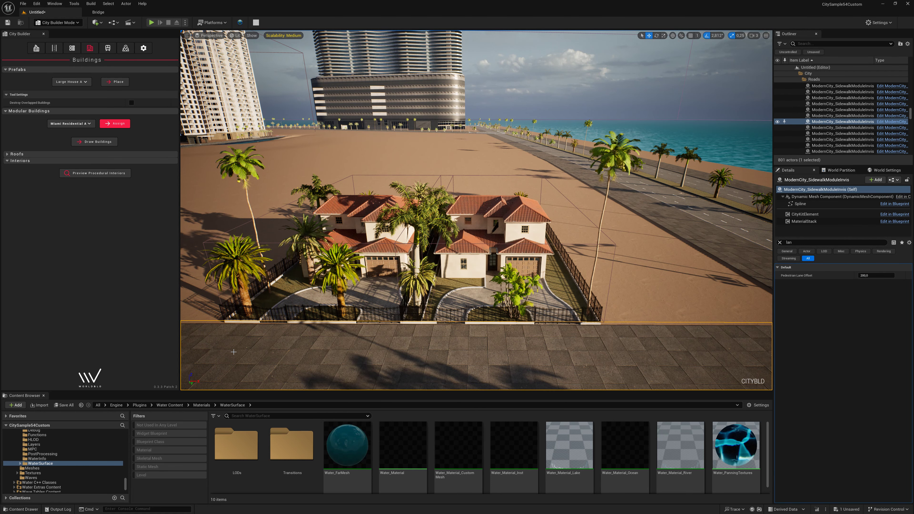
{"action": "right_click_drag", "start_coordinate": [345, 342], "coordinate": [481, 293]}
{"action": "left_click", "coordinate": [481, 293]}
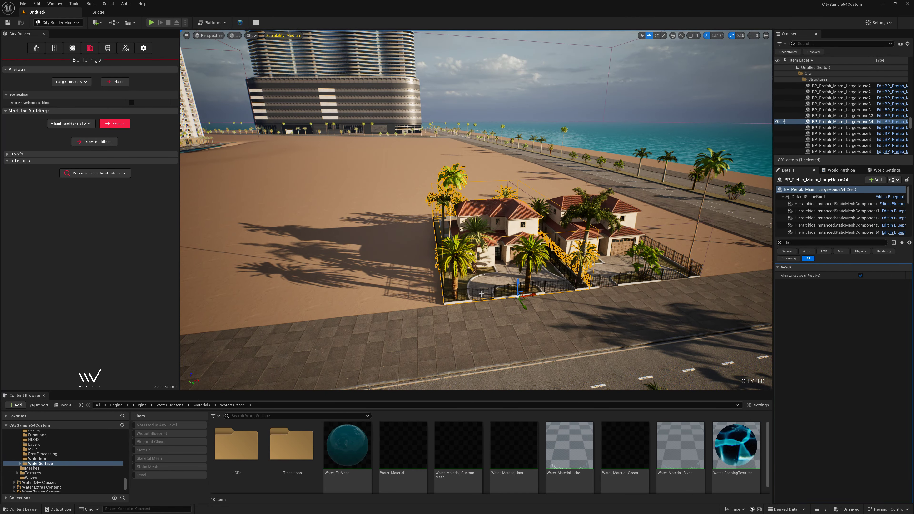
{"action": "left_click_drag", "start_coordinate": [534, 295], "coordinate": [447, 316]}
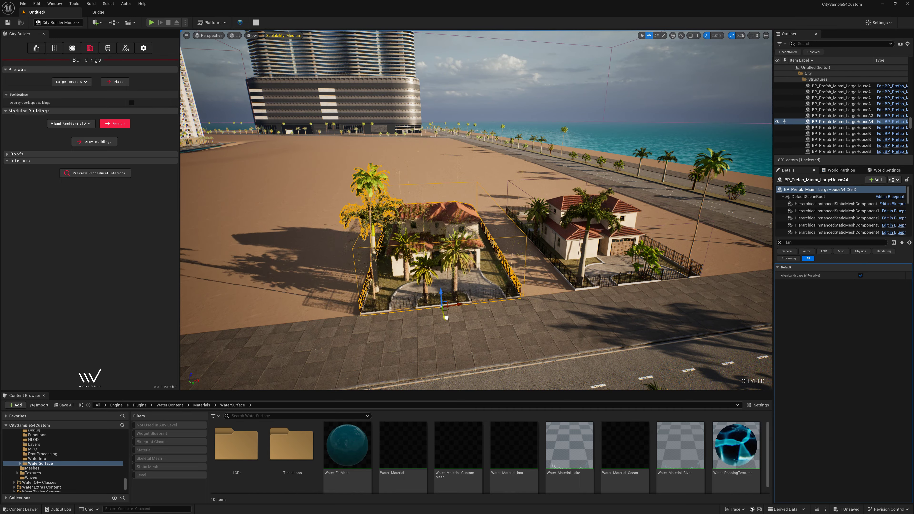
{"action": "right_click_drag", "start_coordinate": [445, 321], "coordinate": [446, 281]}
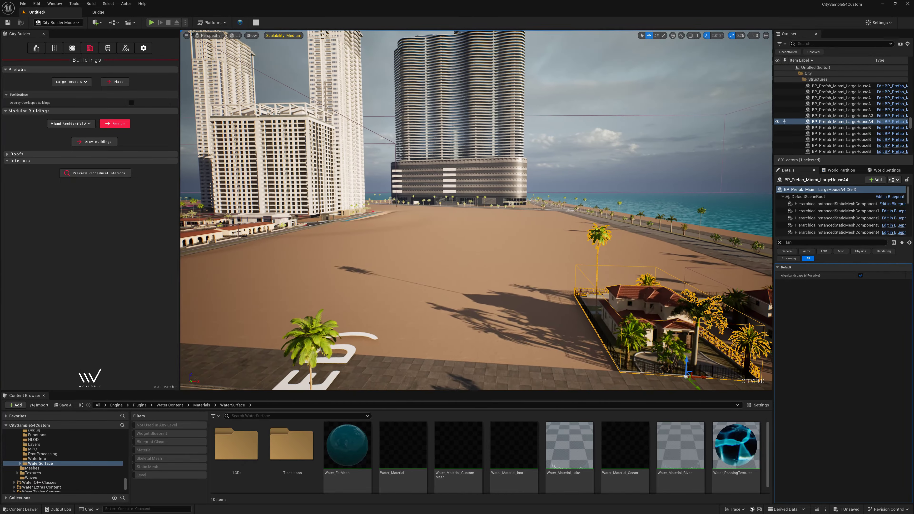
{"action": "right_click_drag", "start_coordinate": [445, 281], "coordinate": [446, 274]}
{"action": "left_click", "coordinate": [72, 81]}
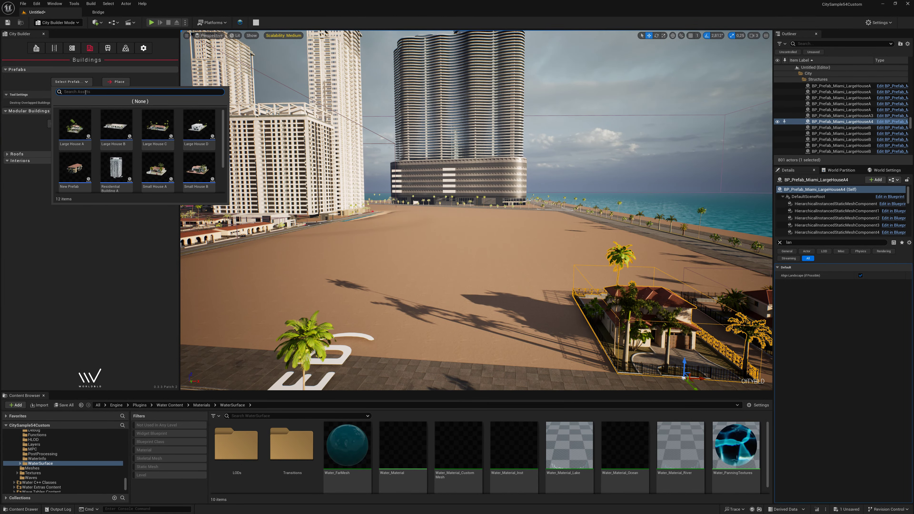
- Place a Large House B prefab on the lot next to the Large House A pair
{"action": "left_click", "coordinate": [110, 129]}
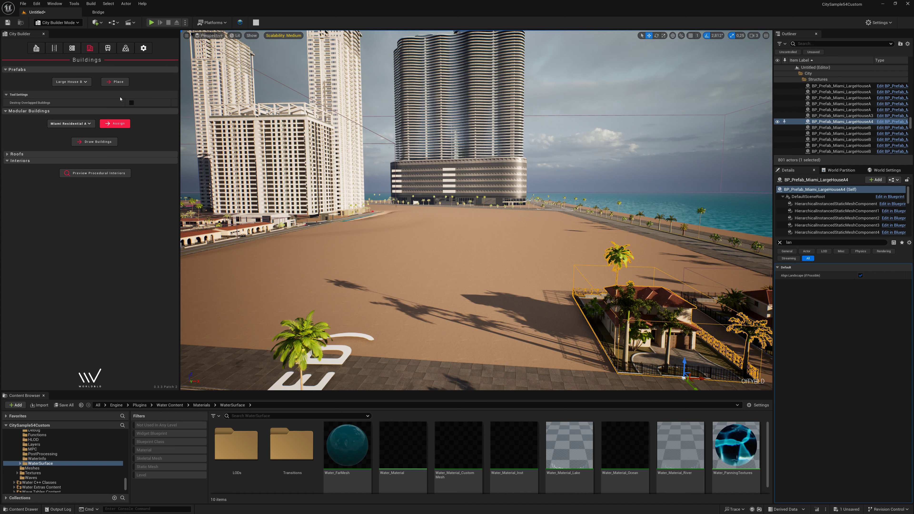
{"action": "left_click", "coordinate": [118, 81]}
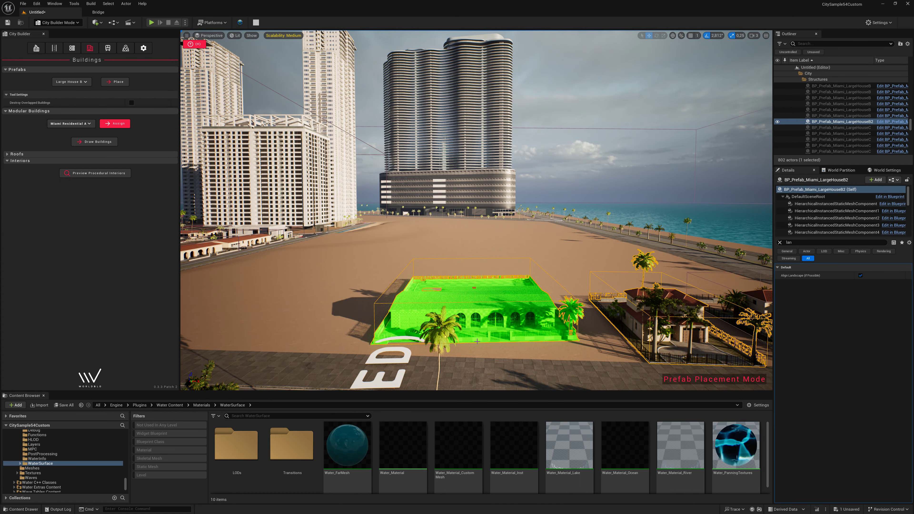
{"action": "left_click", "coordinate": [477, 341]}
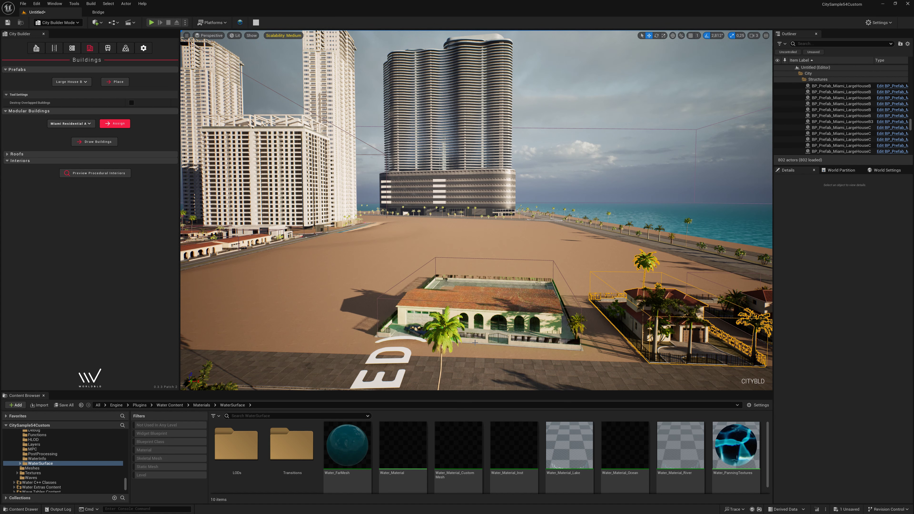
{"action": "left_click", "coordinate": [500, 329]}
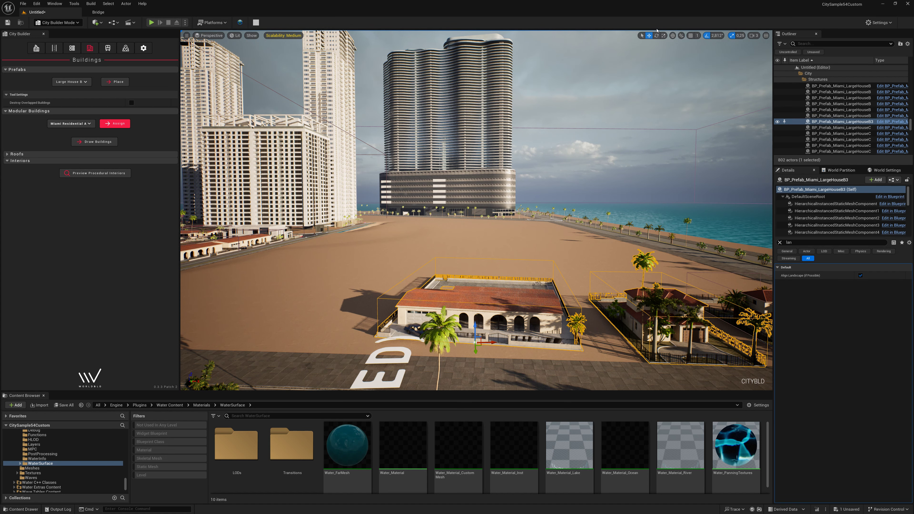
- Rotate the Large House B about -2.8 degrees and push it farther back from the road
{"action": "left_click_drag", "start_coordinate": [466, 357], "coordinate": [500, 343]}
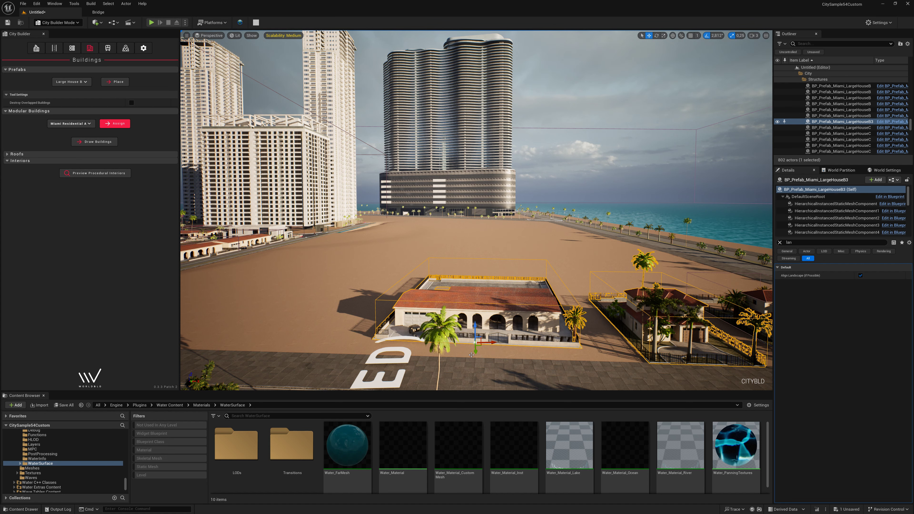
{"action": "scroll", "coordinate": [475, 323], "scroll_direction": "up", "scroll_amount": 2}
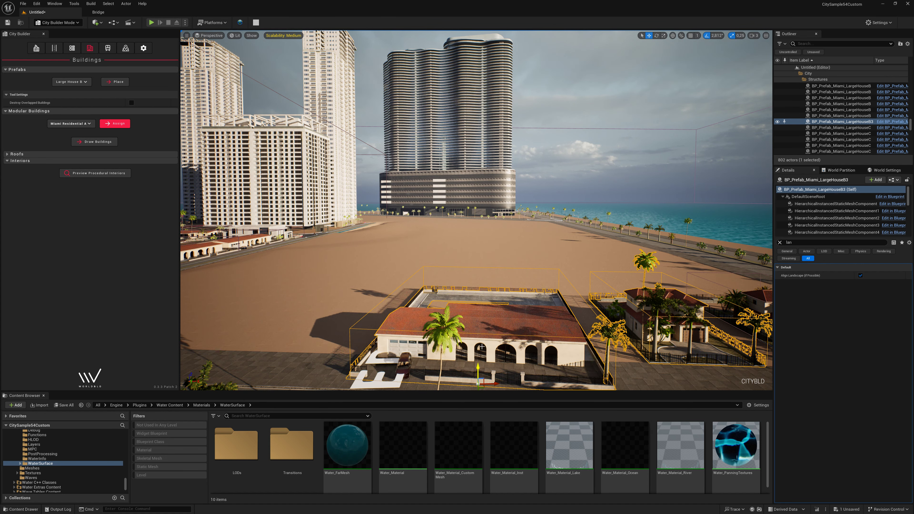
{"action": "scroll", "coordinate": [475, 324], "scroll_direction": "up", "scroll_amount": 2}
{"action": "scroll", "coordinate": [478, 377], "scroll_direction": "down", "scroll_amount": 2}
{"action": "left_click_drag", "start_coordinate": [478, 378], "coordinate": [476, 348]}
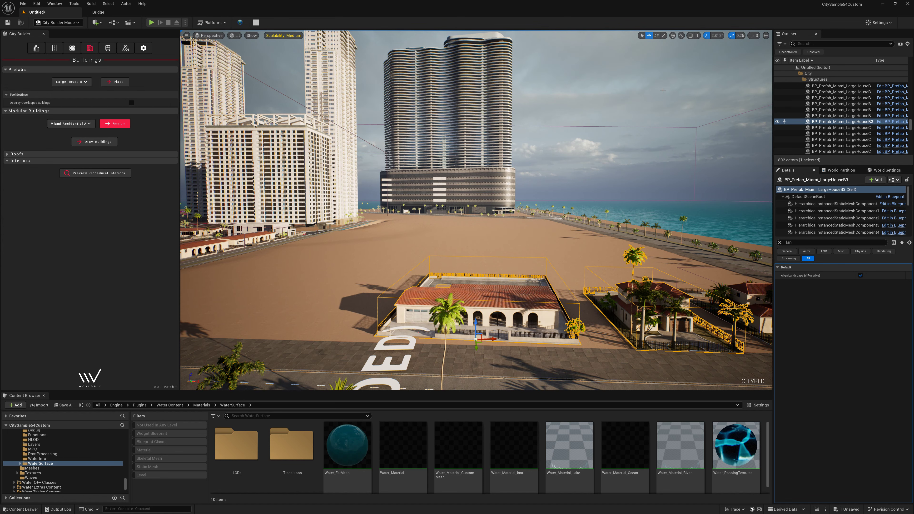
{"action": "left_click", "coordinate": [779, 242]}
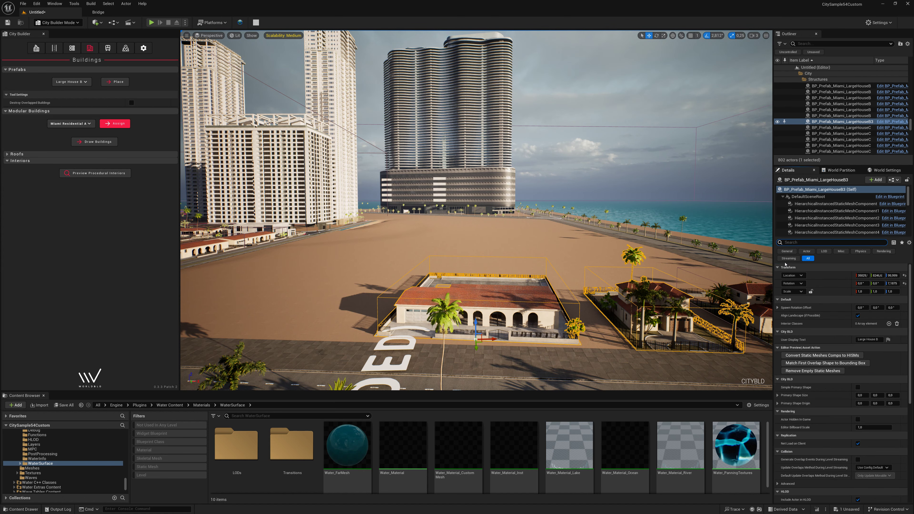
{"action": "right_click_drag", "start_coordinate": [262, 100], "coordinate": [262, 101]}
- Place a white Large House D on the open lot and frame it from the Outliner
{"action": "left_click", "coordinate": [75, 82]}
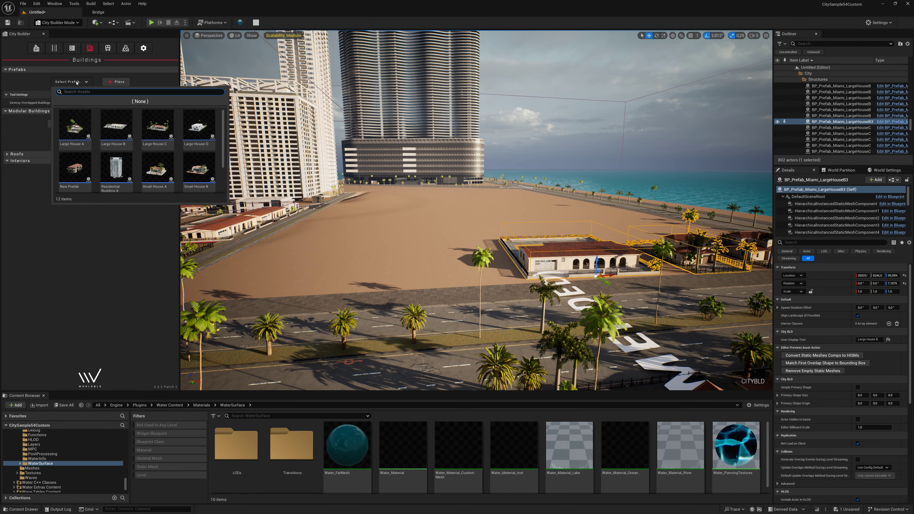
{"action": "left_click", "coordinate": [204, 130]}
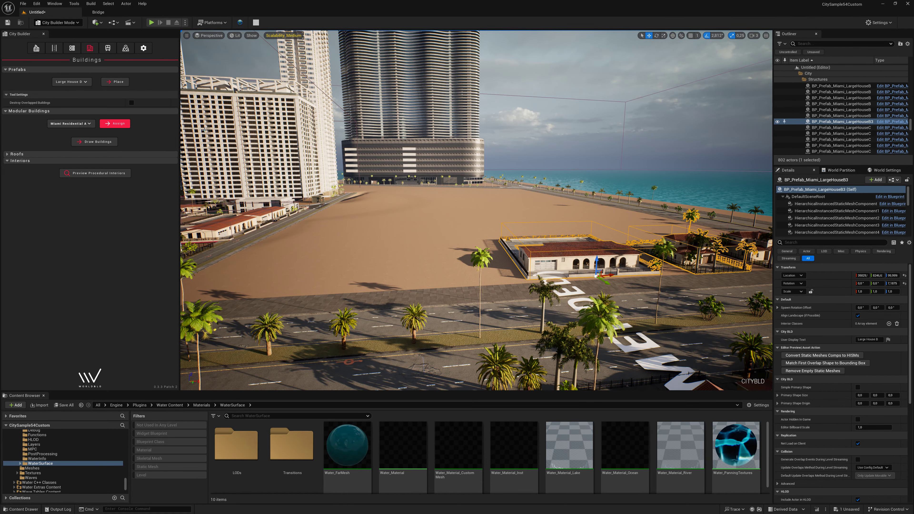
{"action": "left_click", "coordinate": [117, 81]}
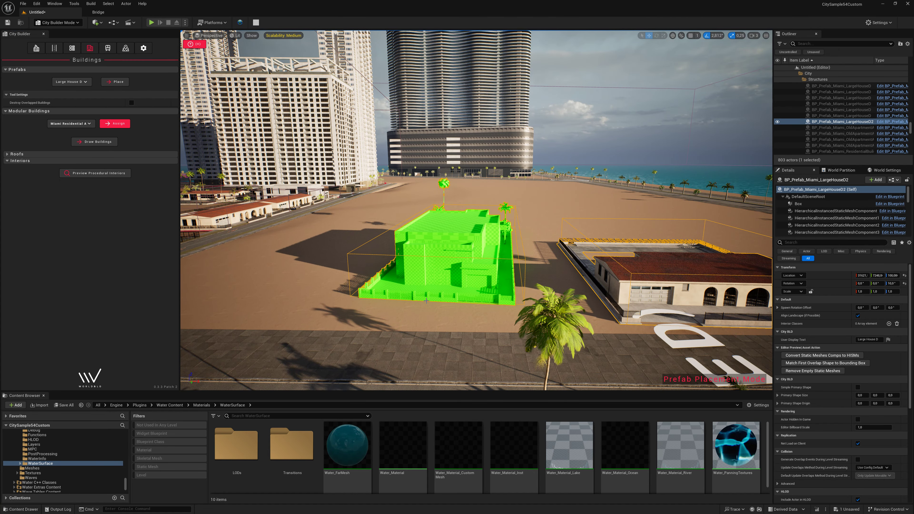
{"action": "left_click", "coordinate": [436, 287]}
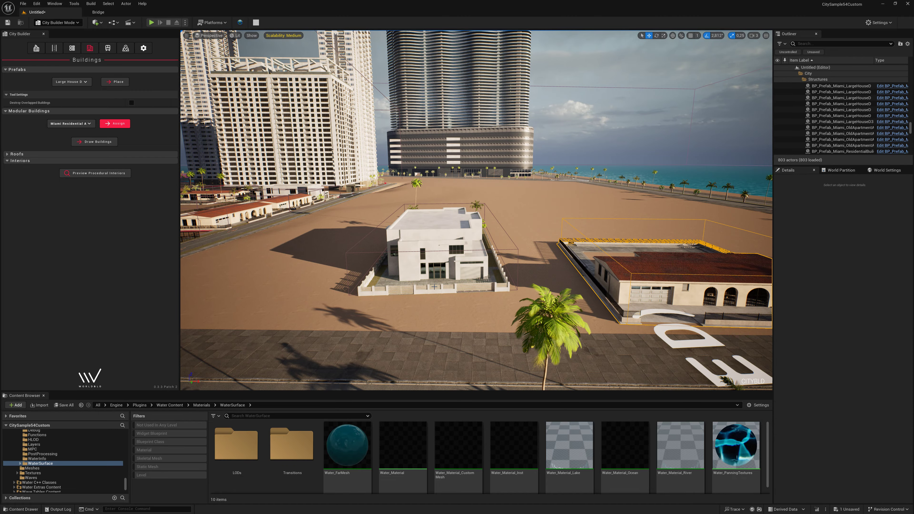
{"action": "double_click", "coordinate": [842, 122]}
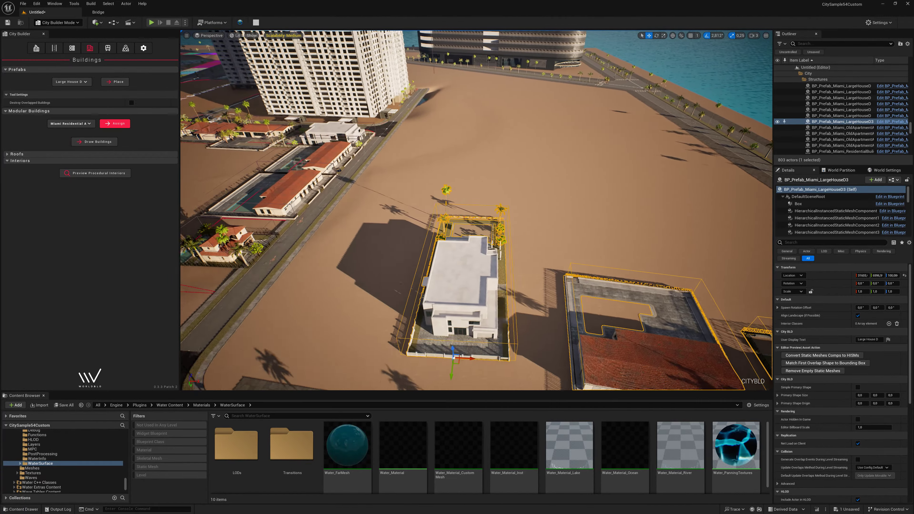
{"action": "left_click", "coordinate": [74, 84]}
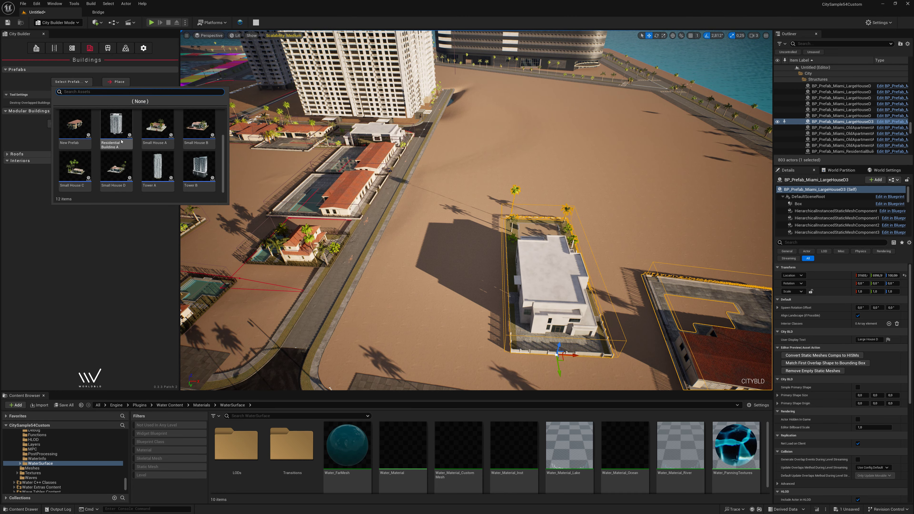
- Place a Residential Building A prefab on the sand lot near the waterfront
{"action": "left_click", "coordinate": [121, 141]}
{"action": "left_click", "coordinate": [121, 82]}
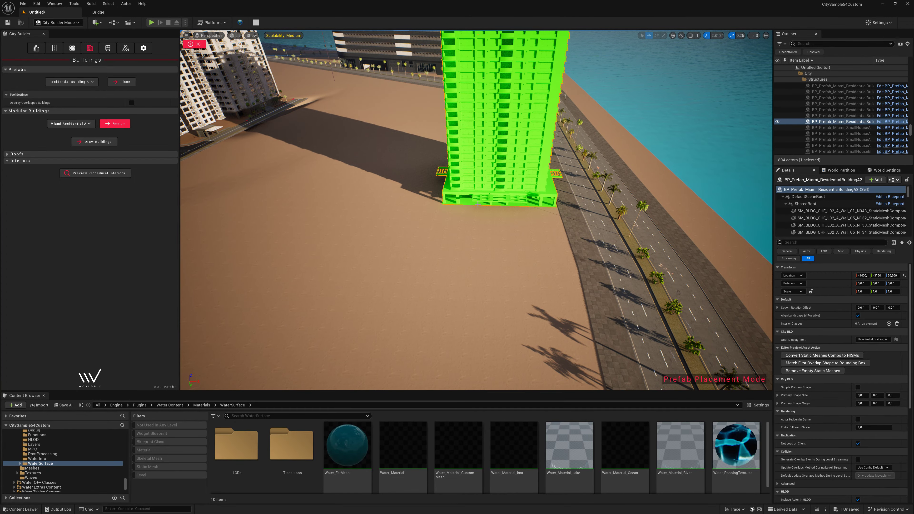
{"action": "left_click", "coordinate": [477, 203]}
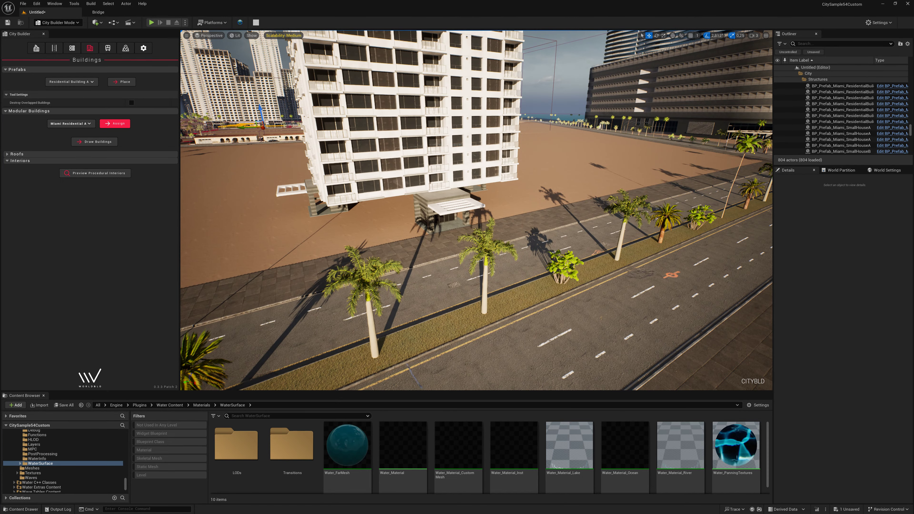
- Select the residential building, clear the Details property filter, and frame it with F
{"action": "left_click", "coordinate": [357, 115]}
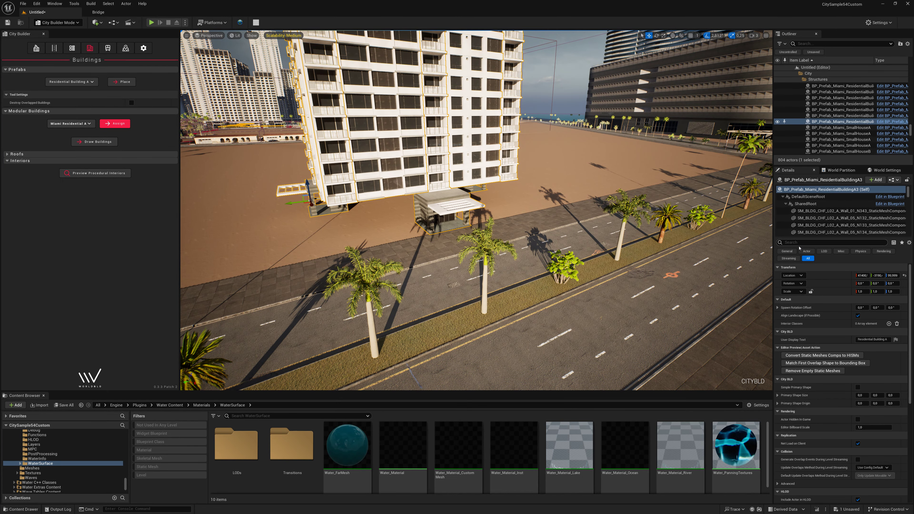
{"action": "type", "text": "inte"}
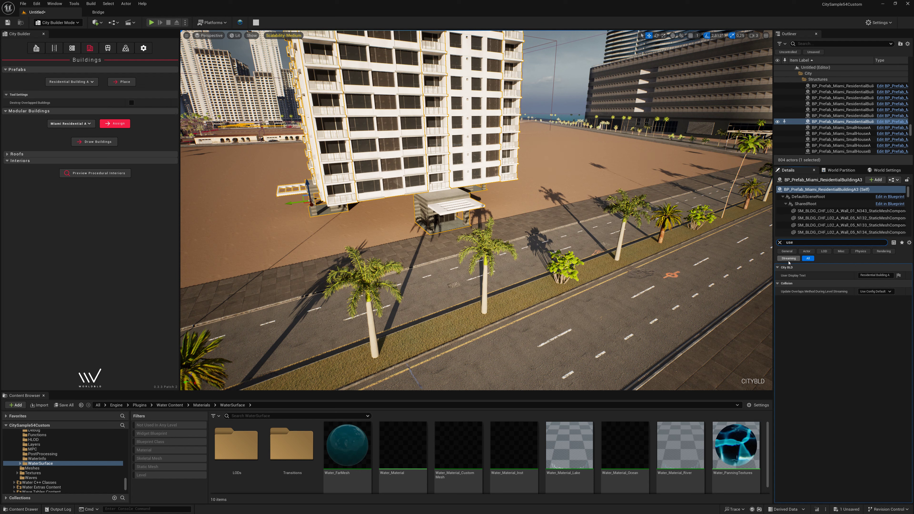
{"action": "left_click", "coordinate": [833, 124]}
{"action": "left_click", "coordinate": [780, 242]}
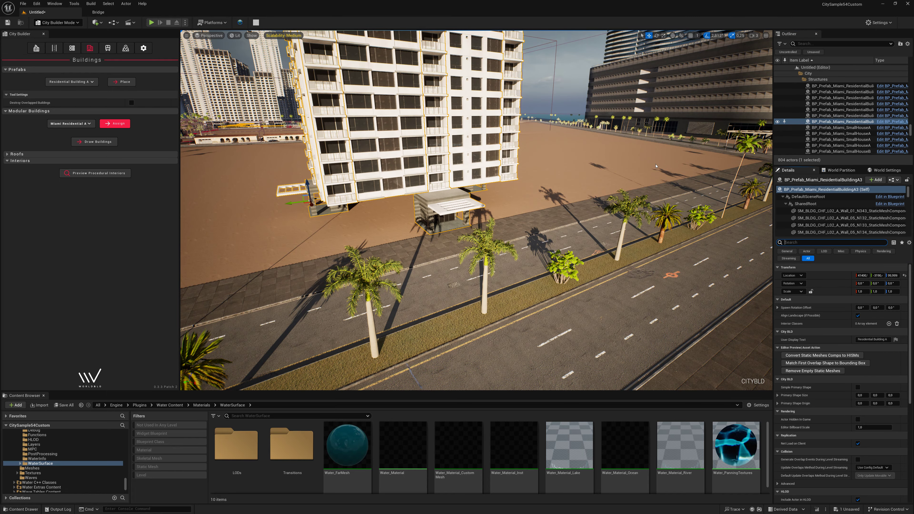
{"action": "key", "text": "f"}
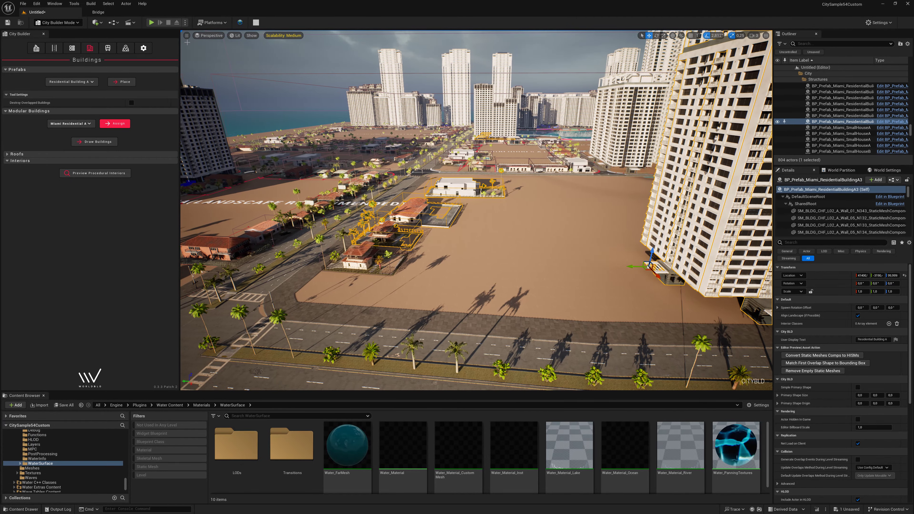
{"action": "left_click", "coordinate": [72, 82]}
- Place a Tower A prefab on the lot beside the palm-lined road
{"action": "scroll", "coordinate": [161, 164], "scroll_direction": "down", "scroll_amount": 1}
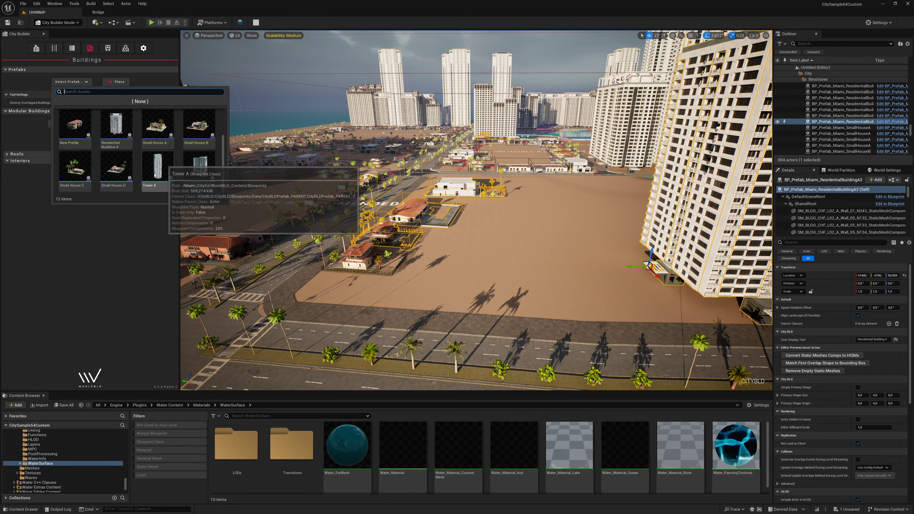
{"action": "left_click", "coordinate": [161, 165]}
{"action": "left_click", "coordinate": [113, 81]}
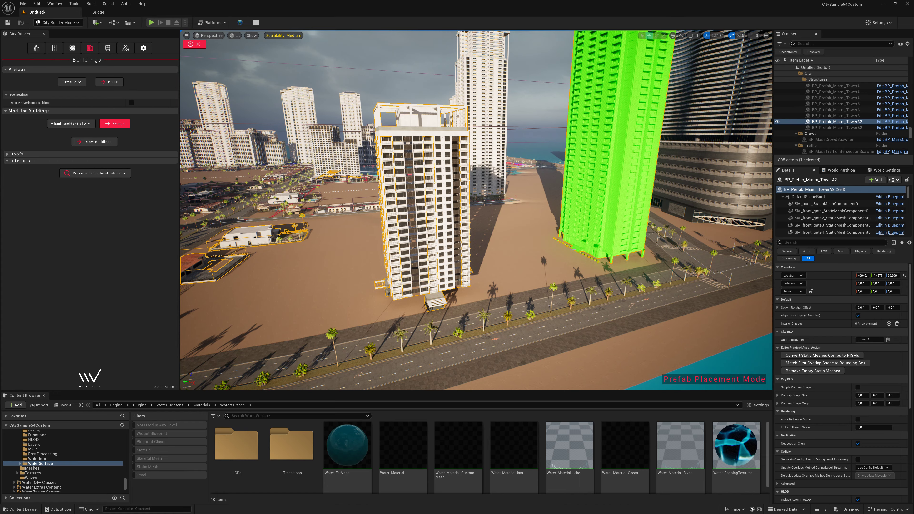
{"action": "left_click", "coordinate": [572, 249]}
- Fly down to a low view and swing around to the building's side
{"action": "right_click_drag", "start_coordinate": [592, 224], "coordinate": [593, 224]}
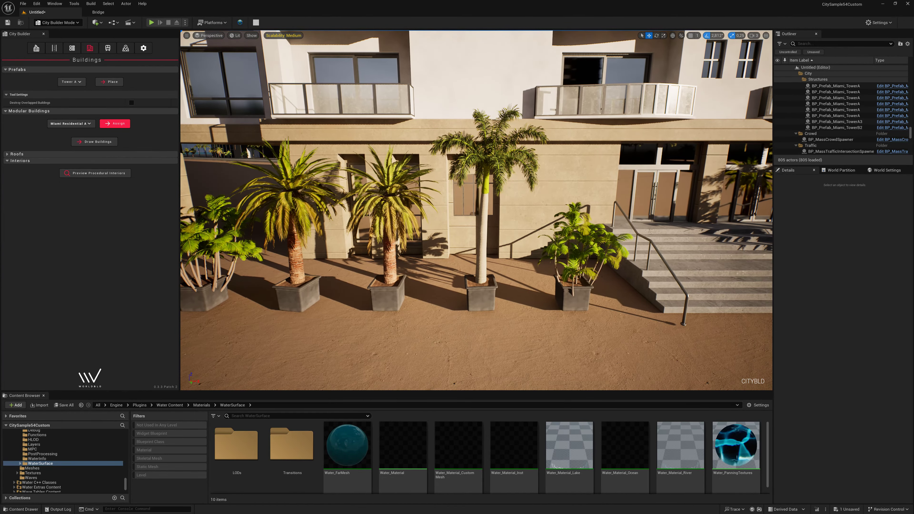
{"action": "right_click_drag", "start_coordinate": [592, 224], "coordinate": [592, 223]}
{"action": "left_click", "coordinate": [79, 83]}
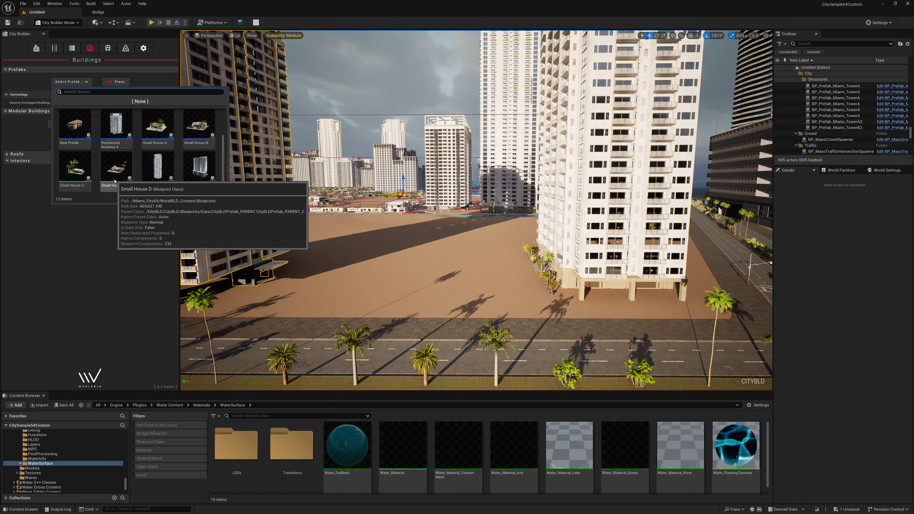
- Drop the red-roofed New Prefab apartment house onto the sandy lot beside the road
{"action": "left_click", "coordinate": [75, 125]}
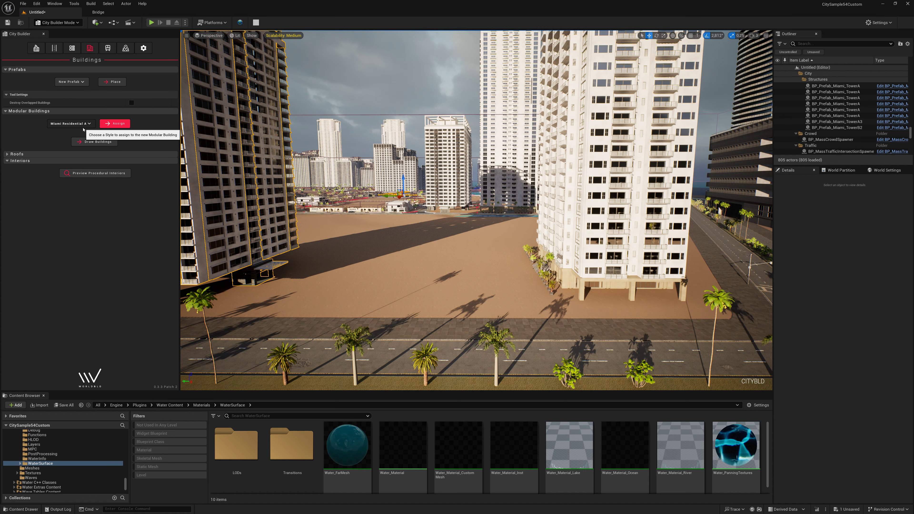
{"action": "left_click", "coordinate": [114, 83]}
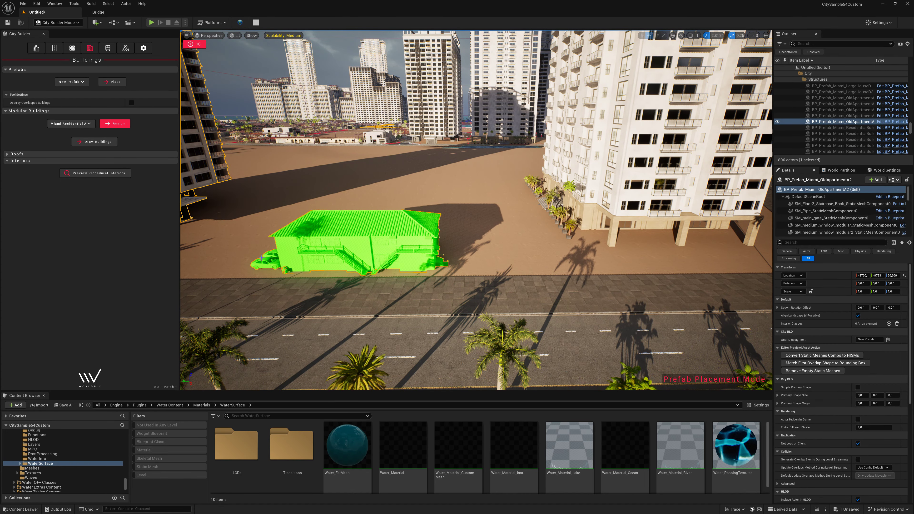
{"action": "left_click", "coordinate": [262, 259]}
- Use Play From Here on the sidewalk spot beside the new house
{"action": "right_click", "coordinate": [297, 85]}
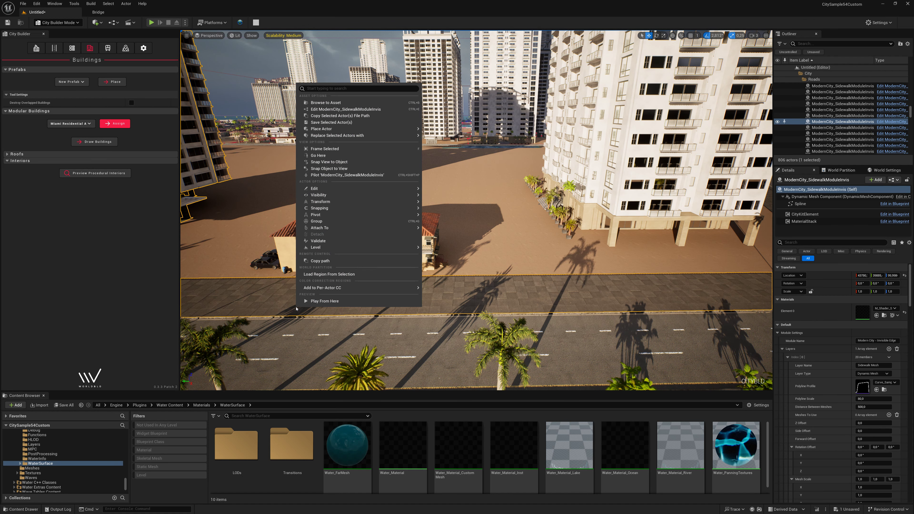
{"action": "left_click", "coordinate": [304, 303]}
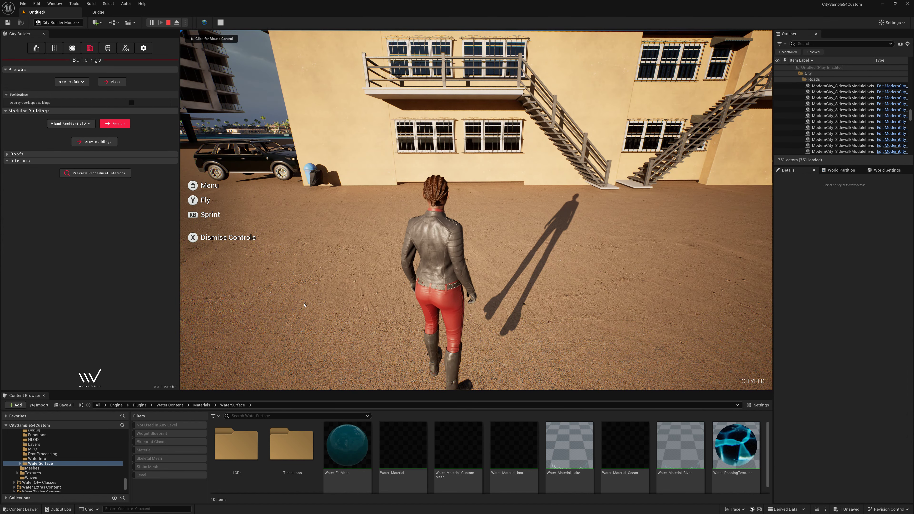
- Run the character up the house's outdoor stairs, along the balcony, down to the beach and past the parked car
{"action": "left_click", "coordinate": [304, 304]}
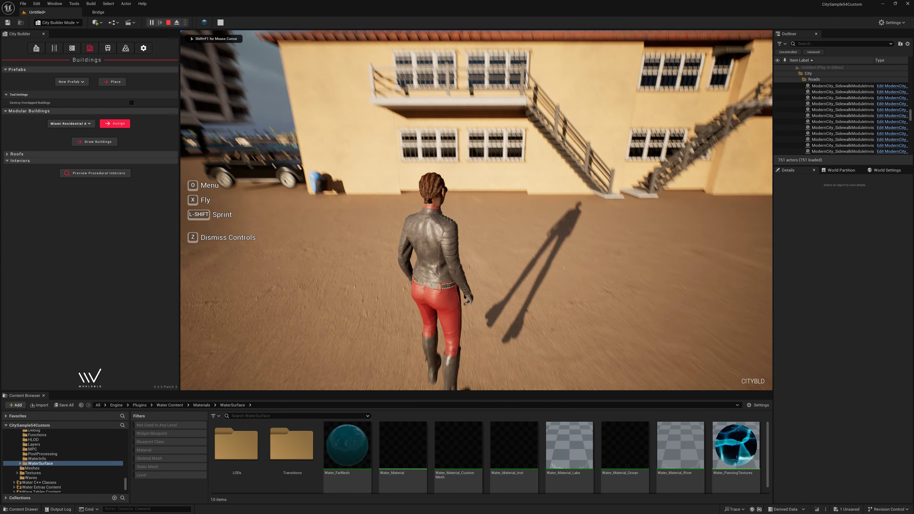
{"action": "key", "text": "w"}
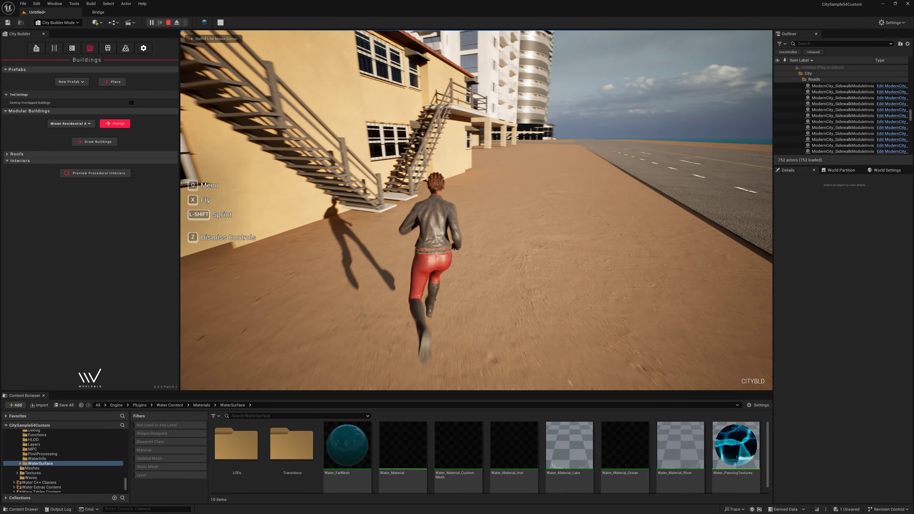
{"action": "key", "text": "w"}
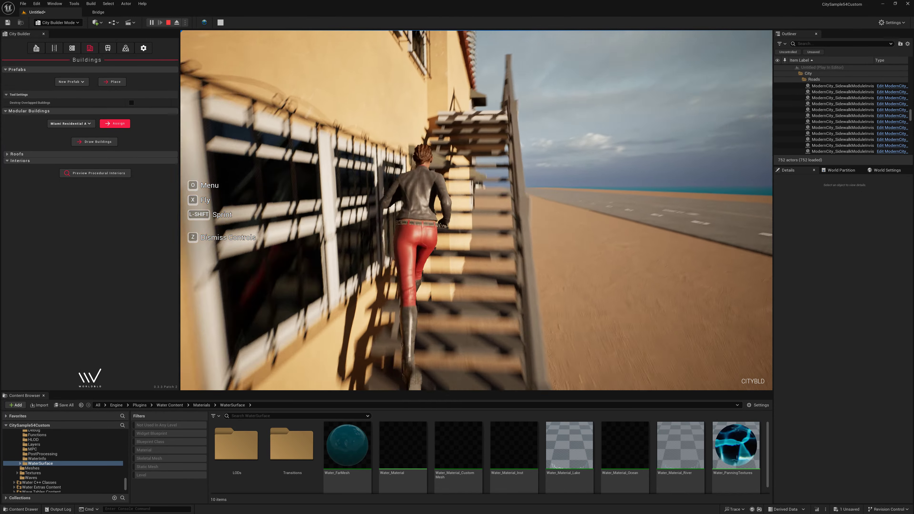
{"action": "key", "text": "w"}
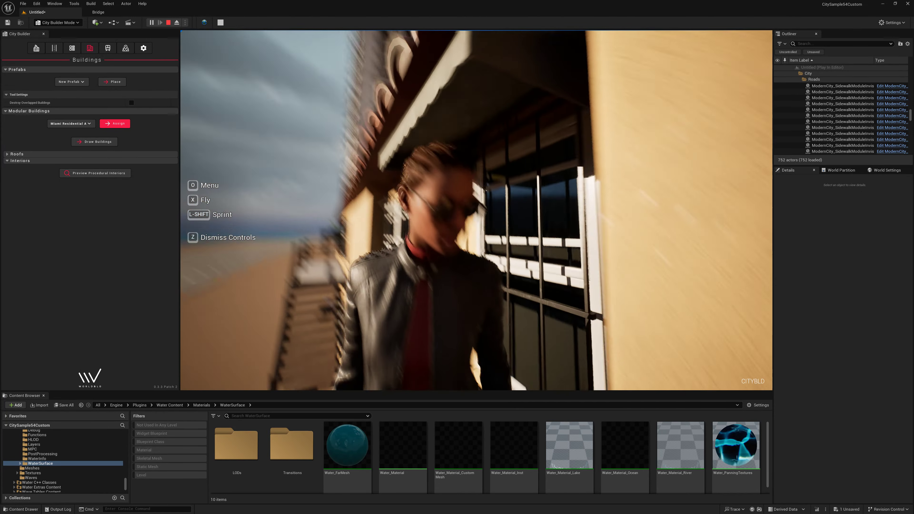
{"action": "key", "text": "w"}
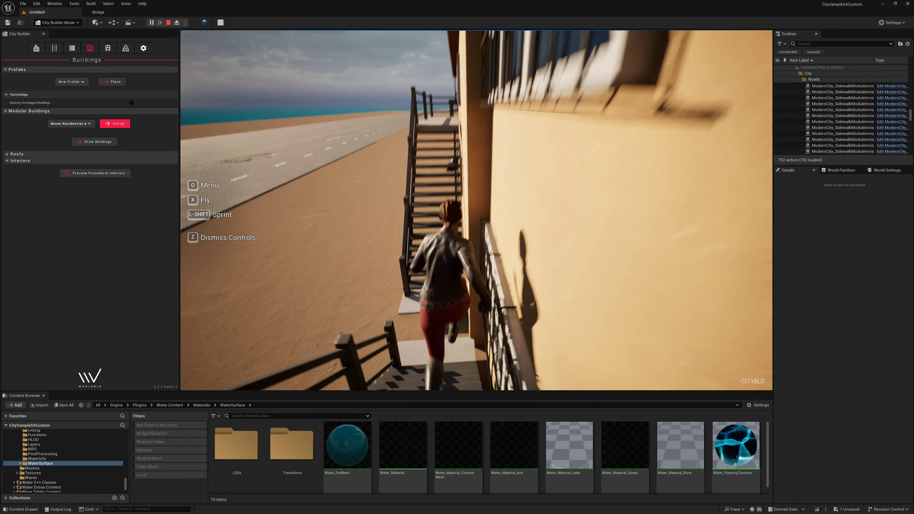
{"action": "key", "text": "w"}
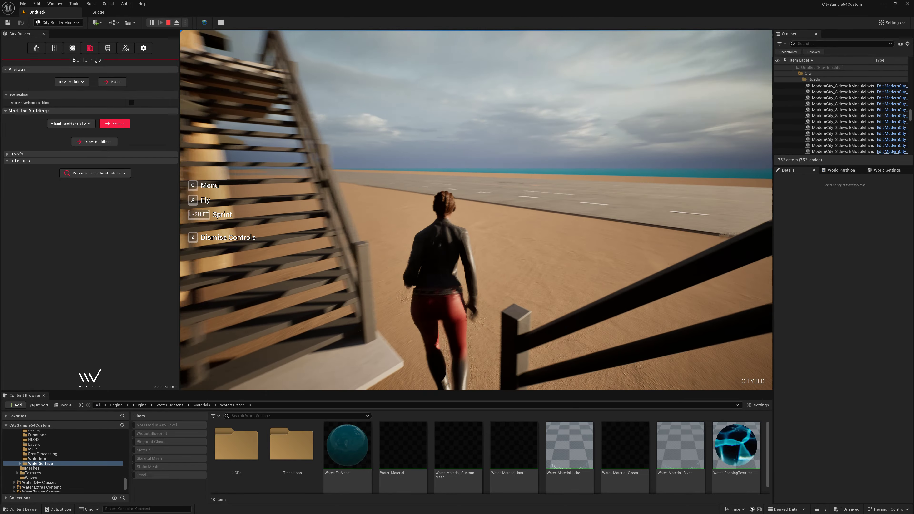
{"action": "key", "text": "w"}
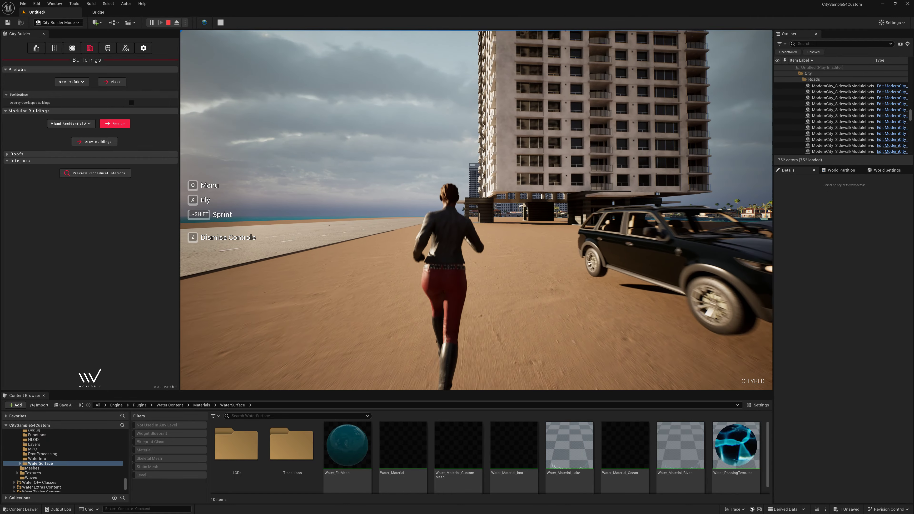
{"action": "key", "text": "w"}
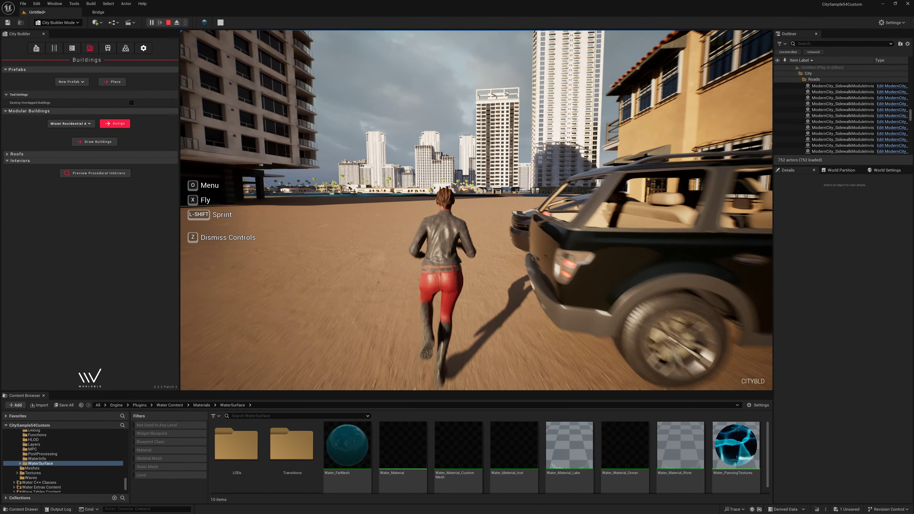
- Turn back, run along the house to the white tower, and climb its front stairs
{"action": "key", "text": "s"}
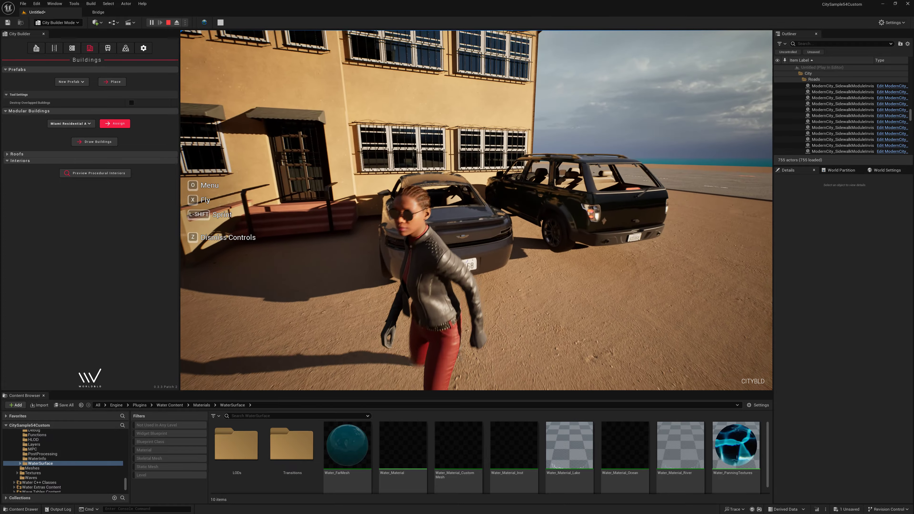
{"action": "key", "text": "w"}
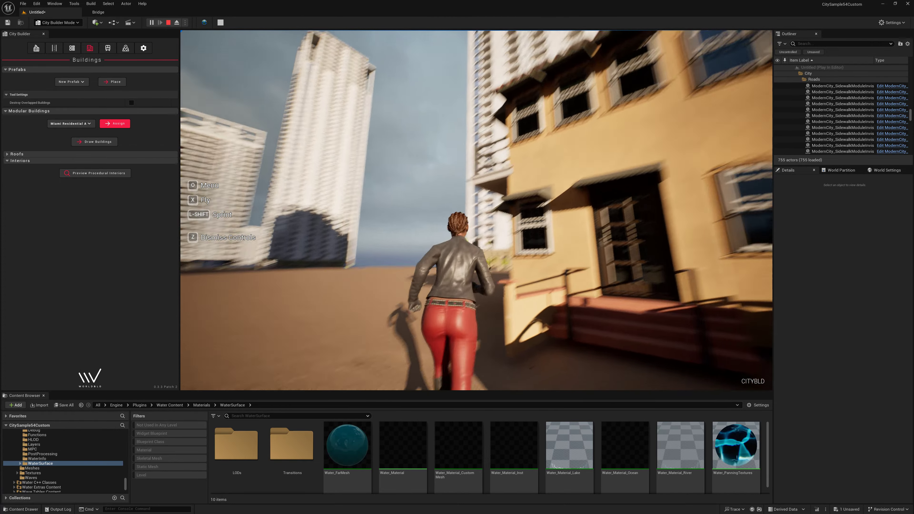
{"action": "key", "text": "w"}
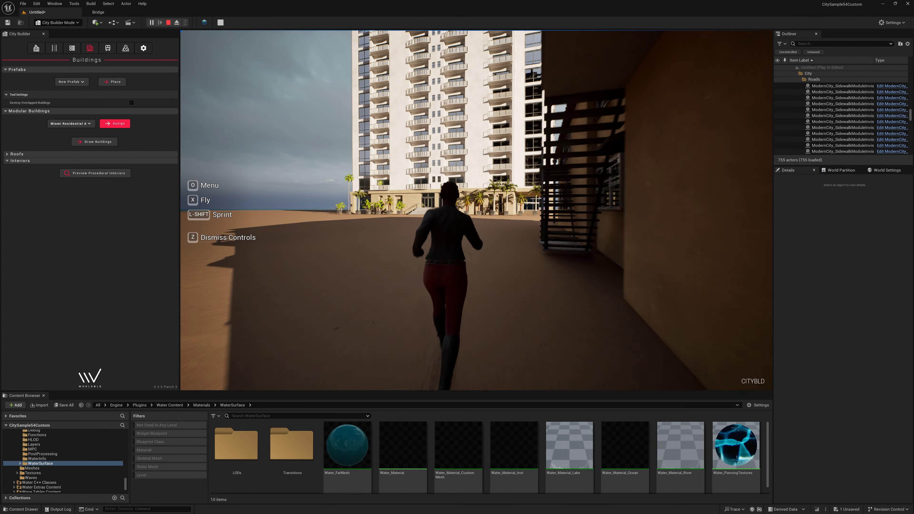
{"action": "key", "text": "w"}
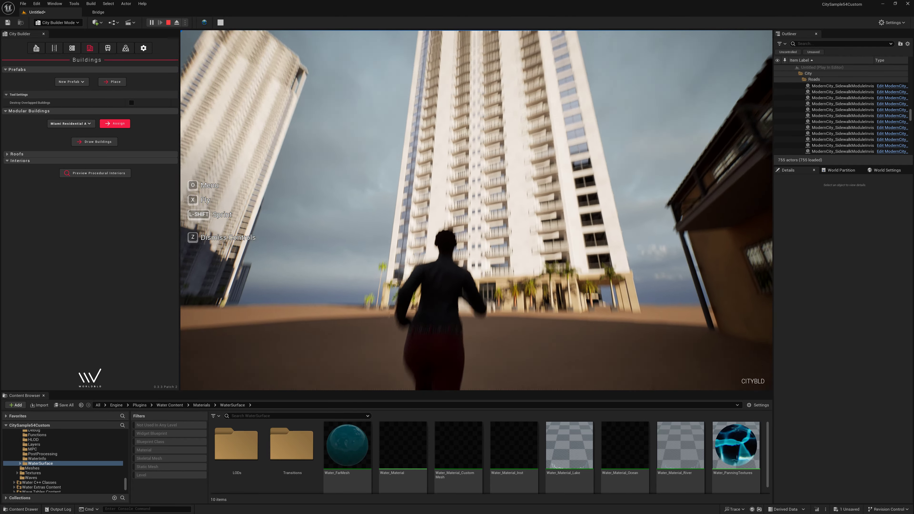
{"action": "key", "text": "w"}
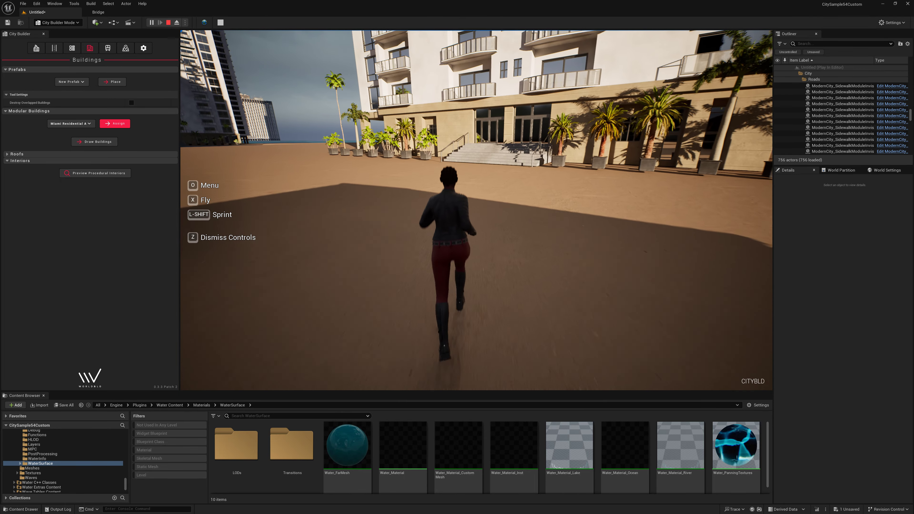
{"action": "key", "text": "w"}
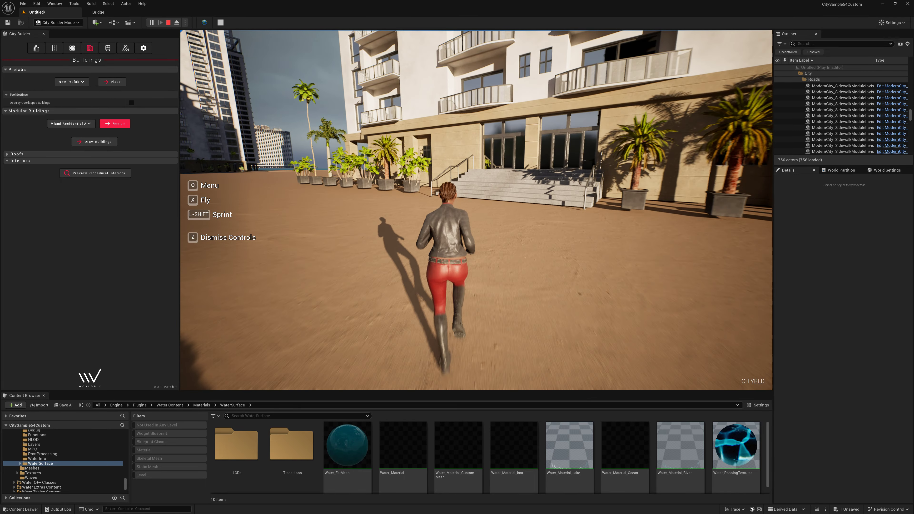
{"action": "key", "text": "w"}
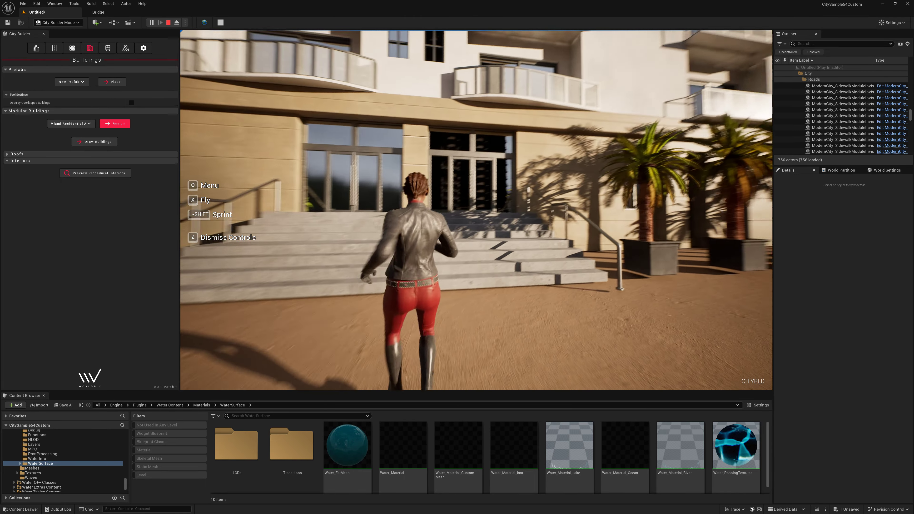
{"action": "key", "text": "w"}
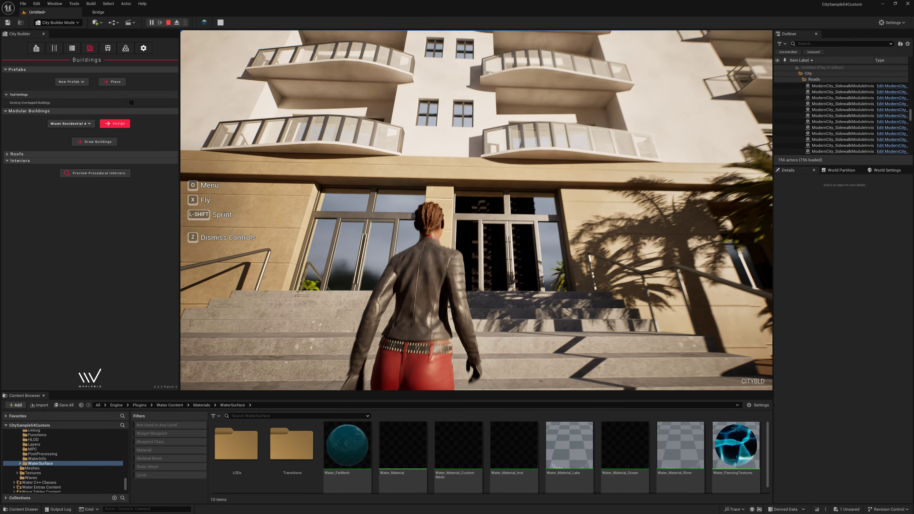
{"action": "key", "text": "w"}
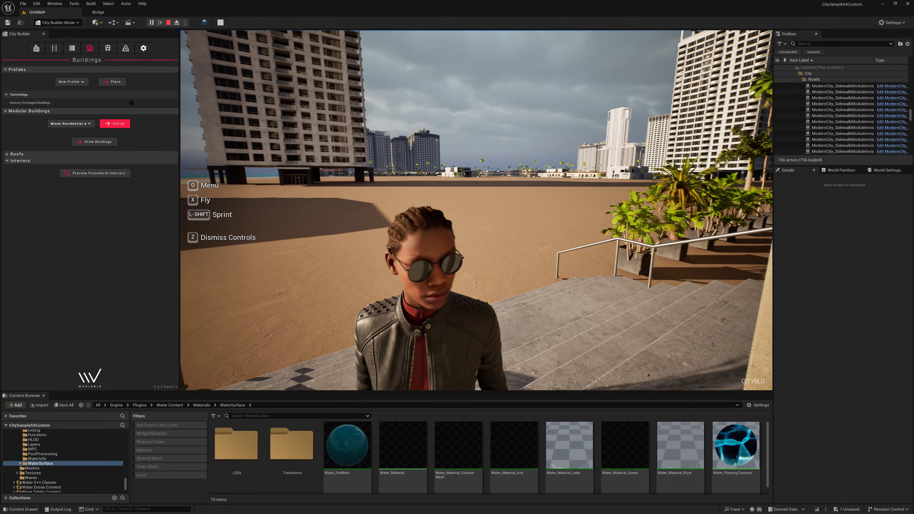
- Switch to flying with X and fly between the tall towers toward the water
{"action": "key", "text": "w"}
{"action": "key", "text": "x"}
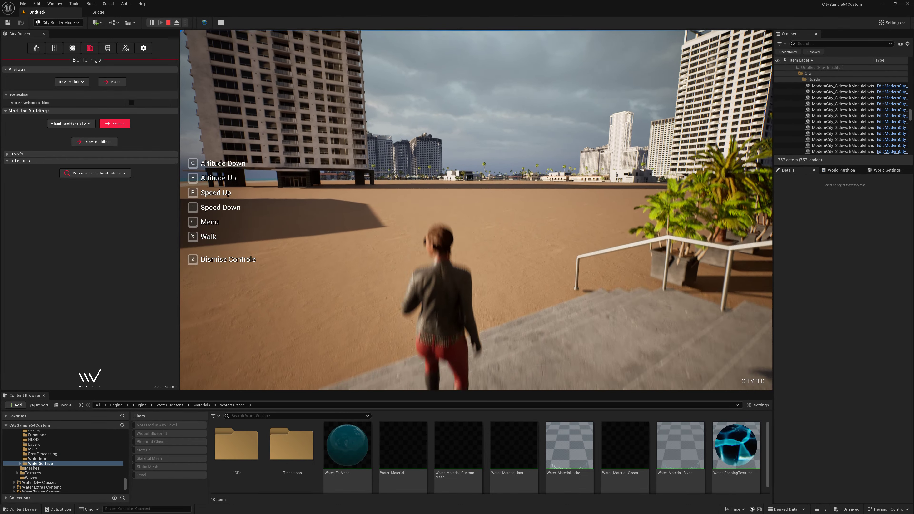
{"action": "key", "text": "w"}
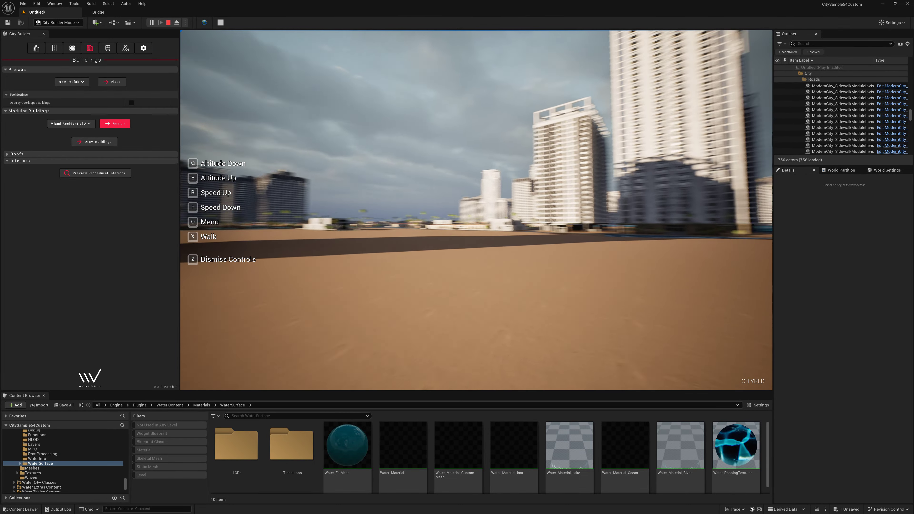
{"action": "key", "text": "w"}
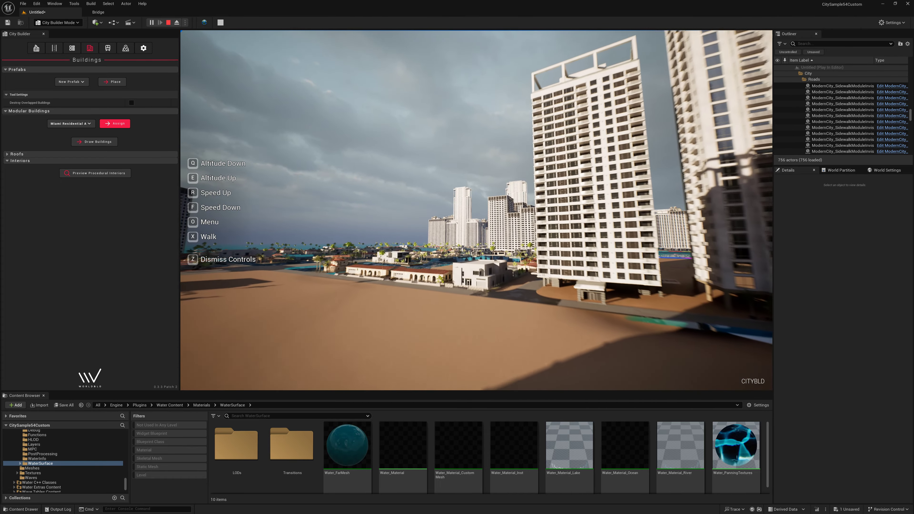
{"action": "key", "text": "w"}
{"action": "key", "text": "w"}
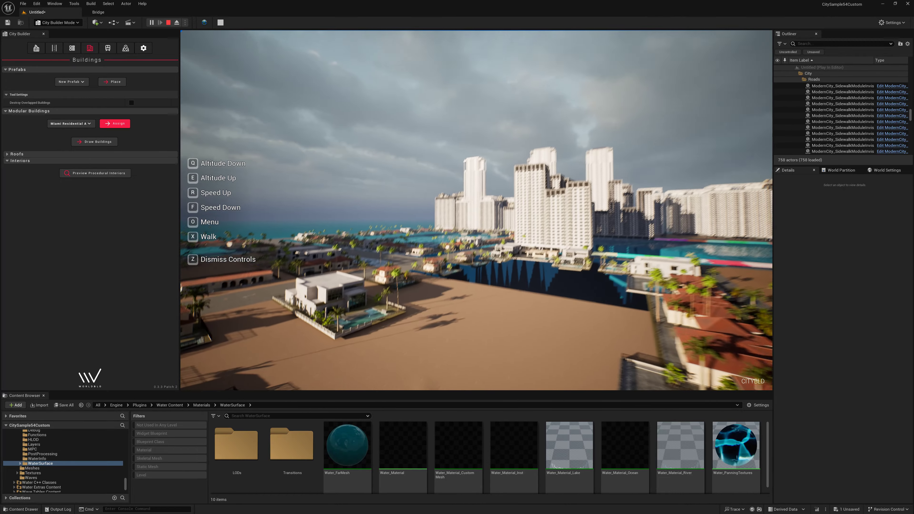
{"action": "key", "text": "w"}
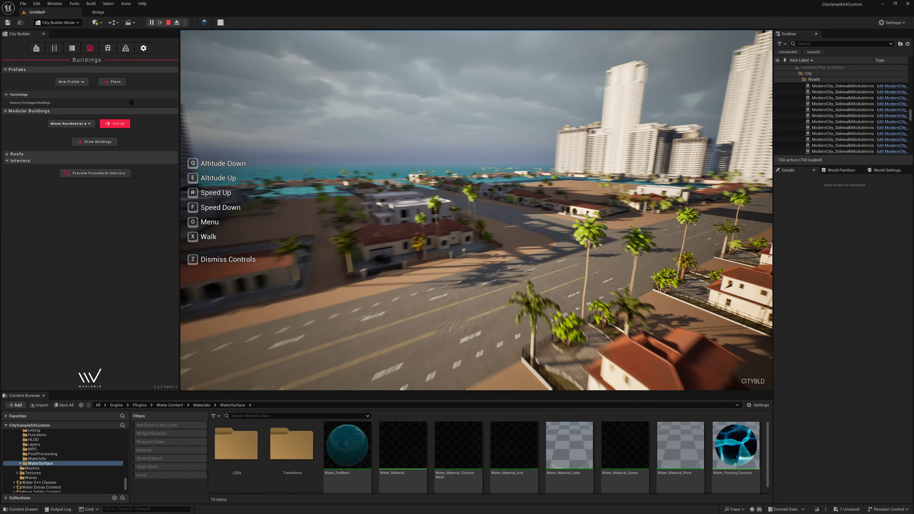
- Descend to street level, fly down the street out over the ocean, then turn back
{"action": "key", "text": "q"}
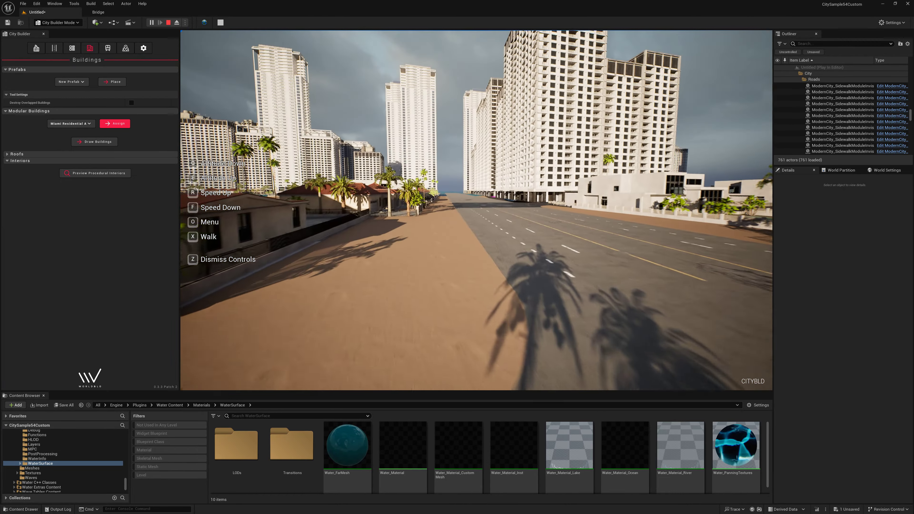
{"action": "key", "text": "w"}
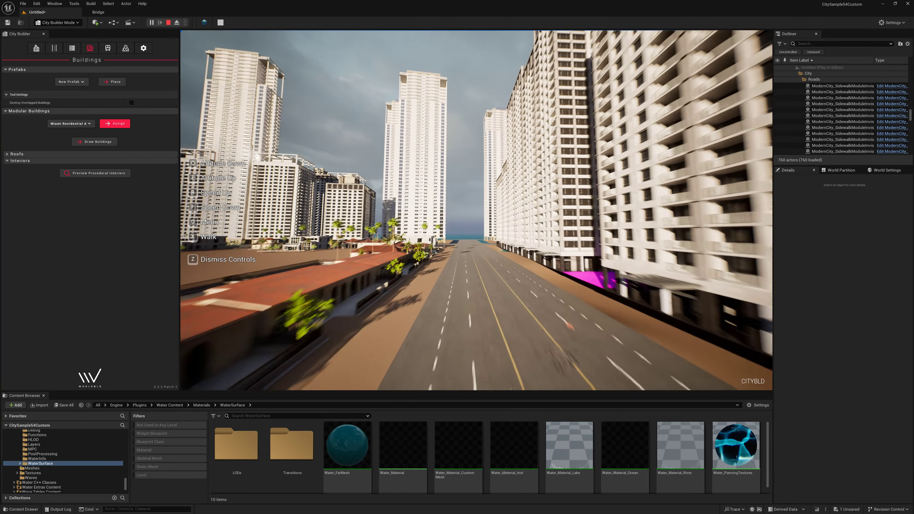
{"action": "key", "text": "w"}
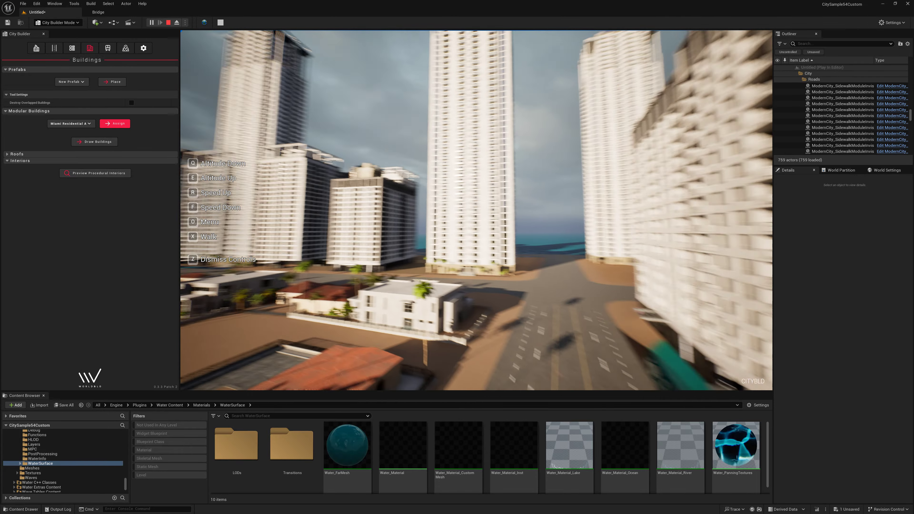
{"action": "key", "text": "w"}
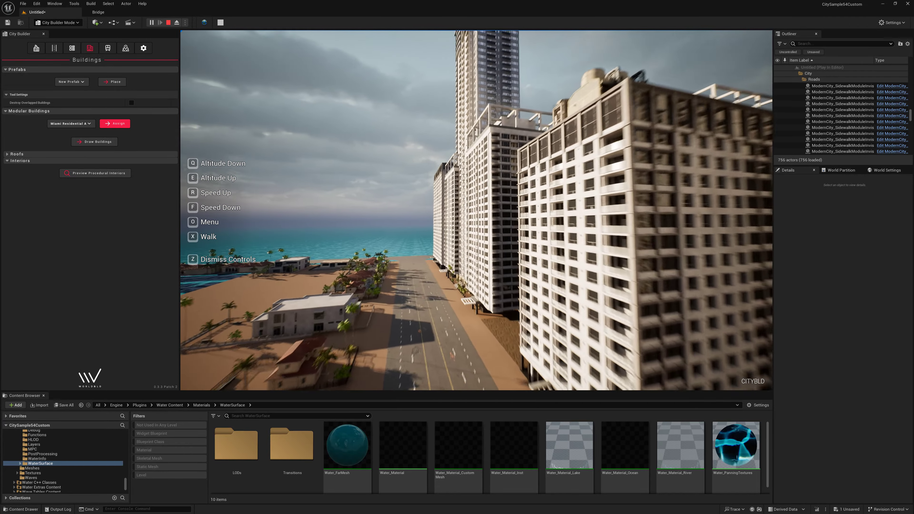
{"action": "key", "text": "w"}
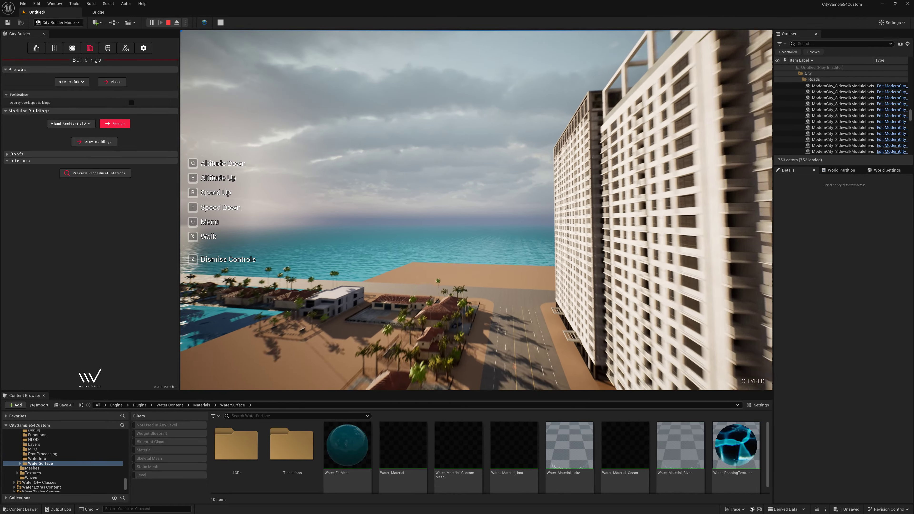
{"action": "key", "text": "w"}
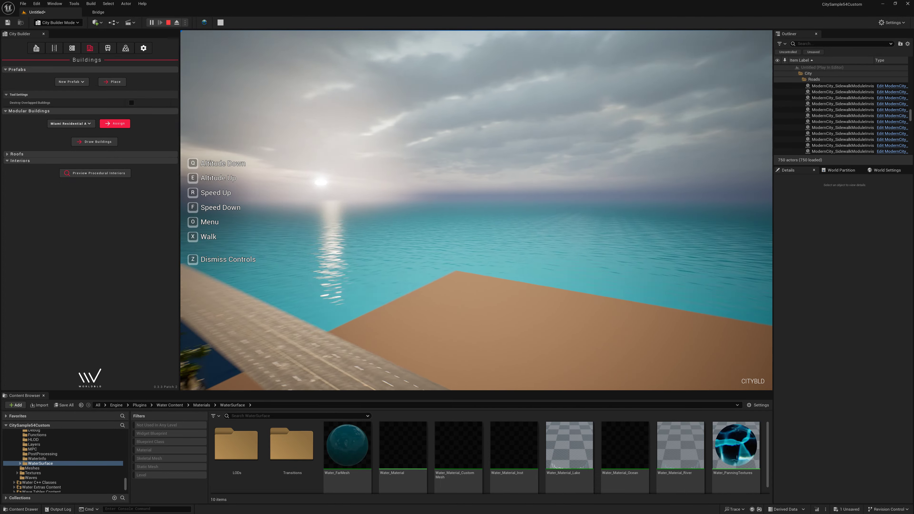
{"action": "key", "text": "w"}
{"action": "key", "text": "w"}
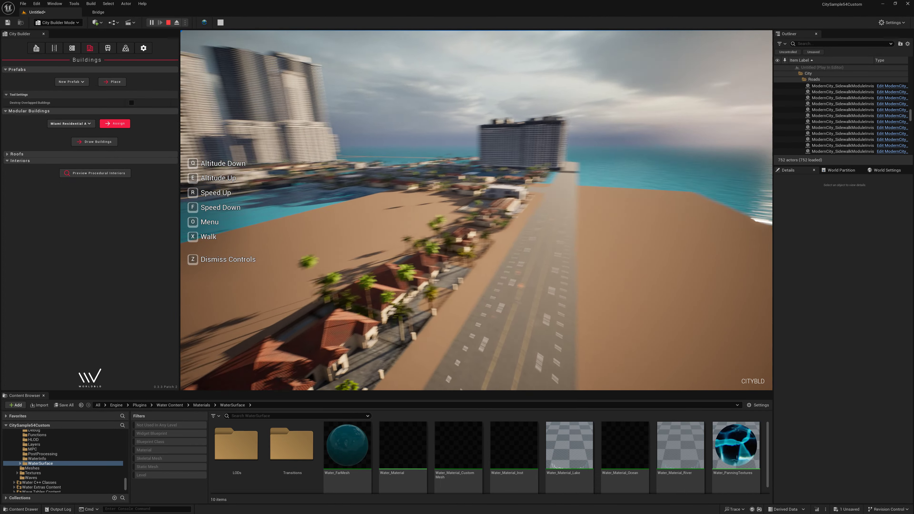
- Climb above the basin, swing right, then drop to the street between apartment towers
{"action": "key", "text": "e"}
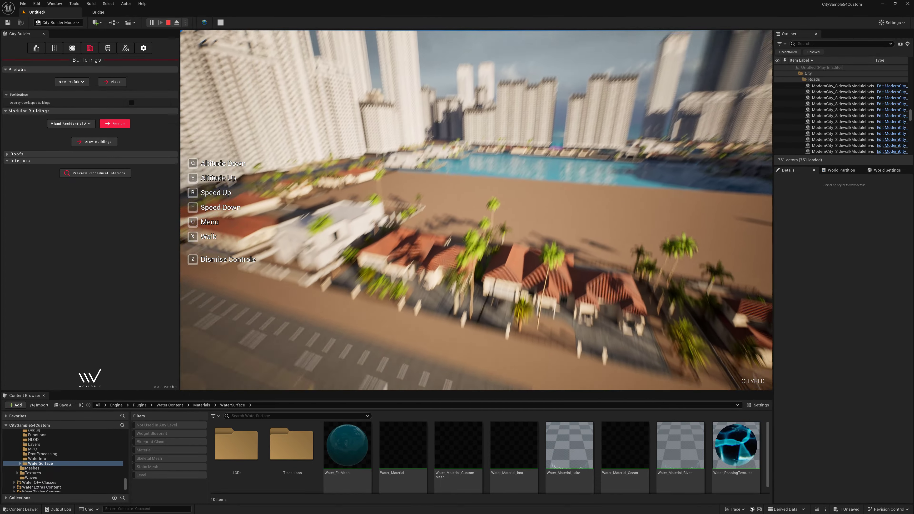
{"action": "key", "text": "e"}
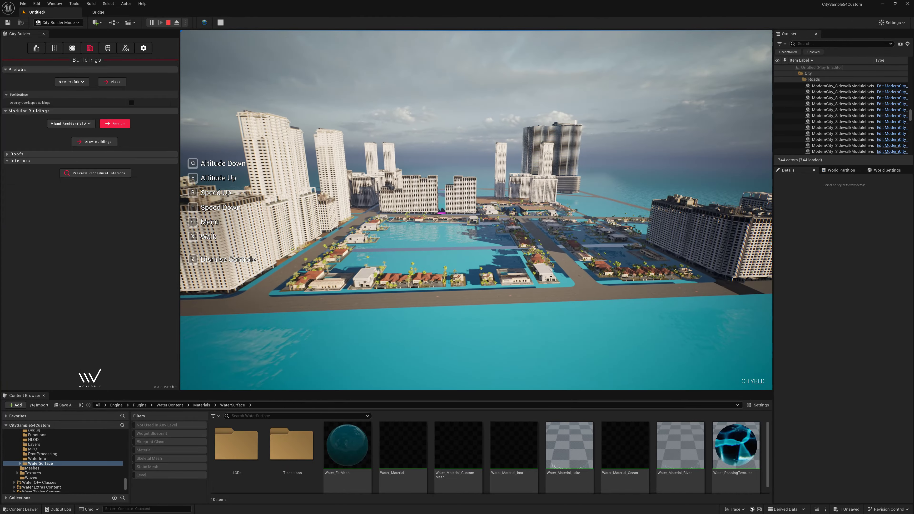
{"action": "key", "text": "d"}
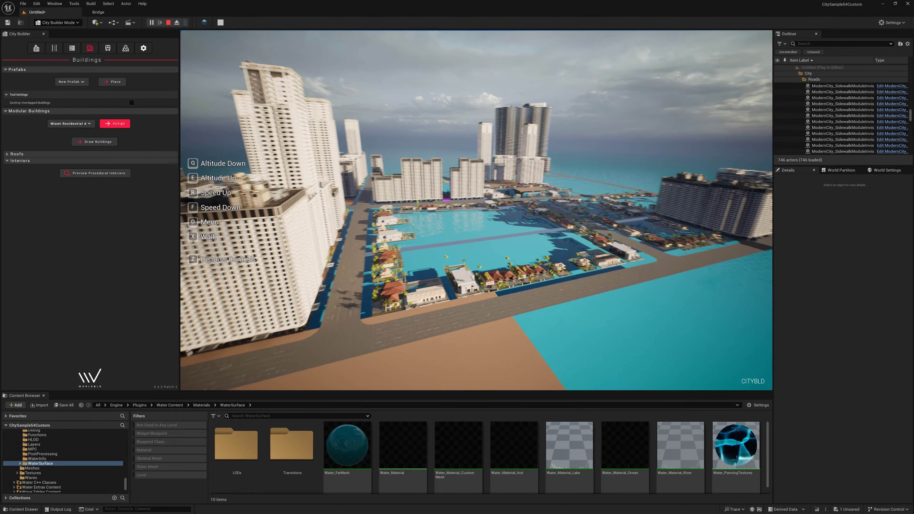
{"action": "key", "text": "w"}
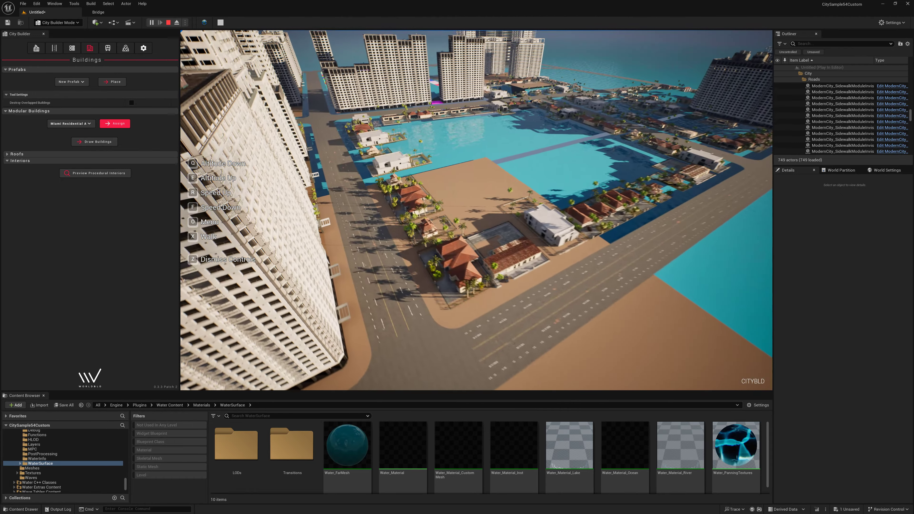
{"action": "key", "text": "w"}
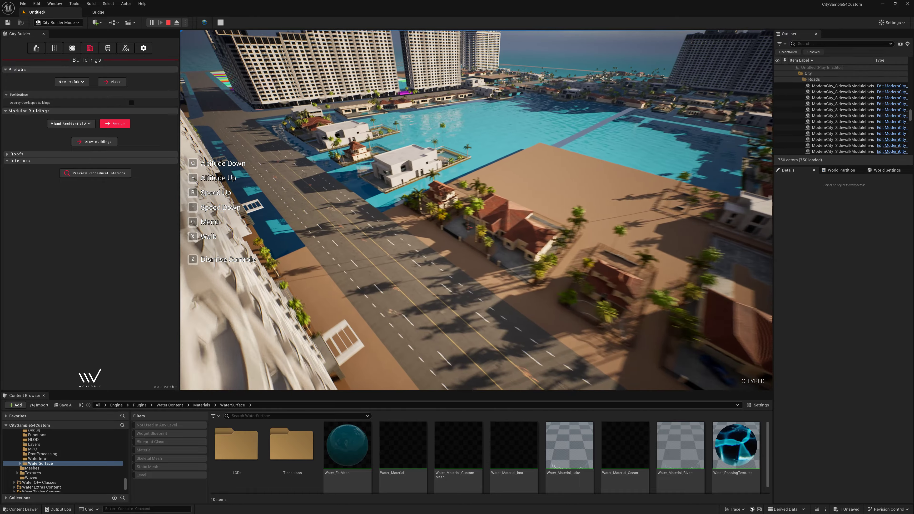
{"action": "key", "text": "w"}
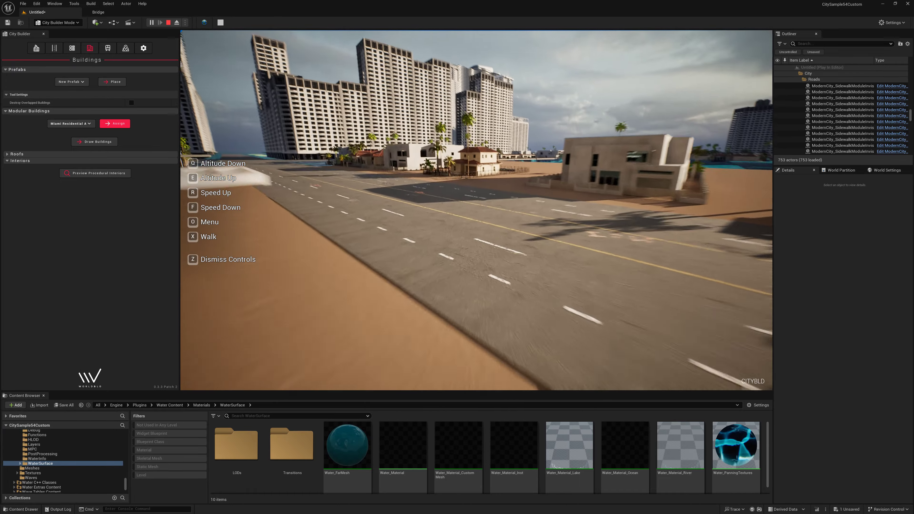
{"action": "key", "text": "w"}
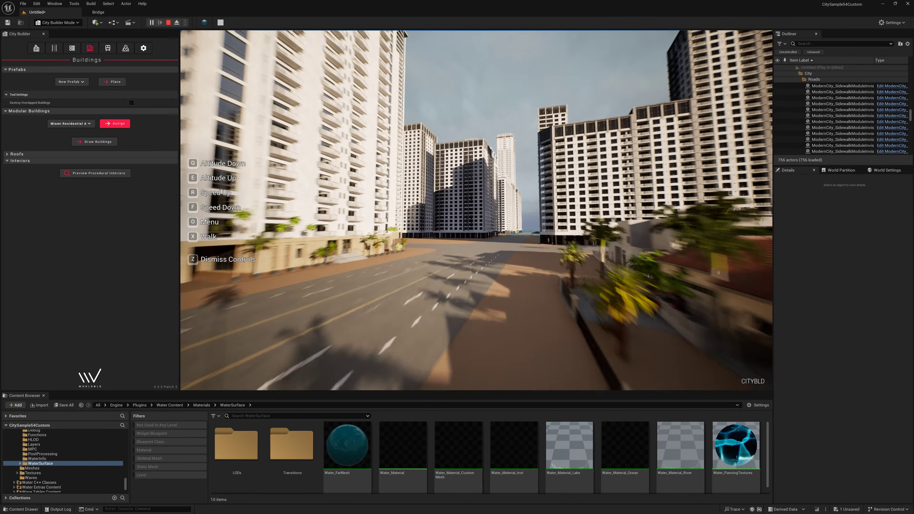
- Stop the play session and fly the editor camera through the intersection and down the street
{"action": "key", "text": "Escape"}
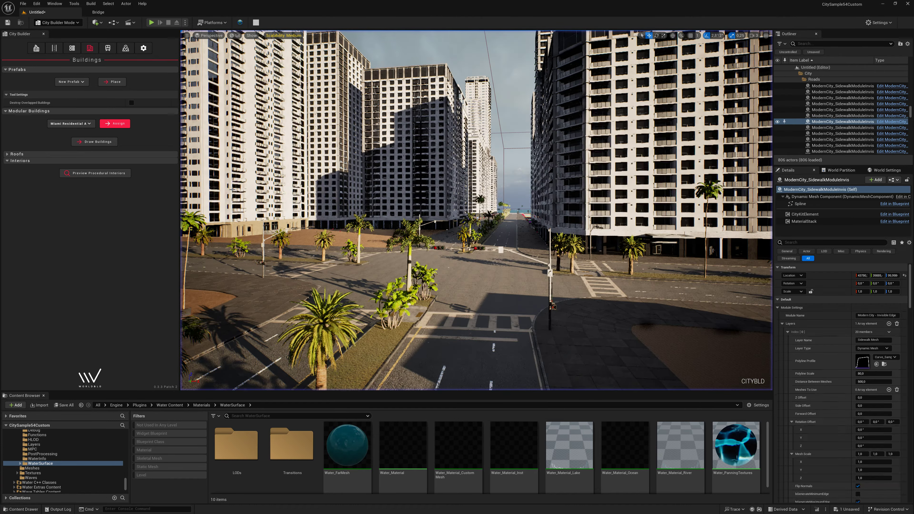
{"action": "key", "text": "w"}
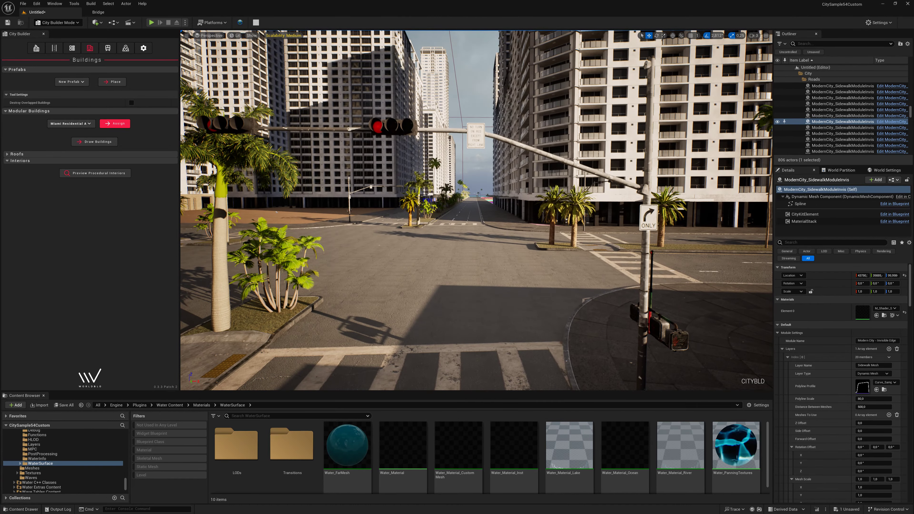
{"action": "key", "text": "w"}
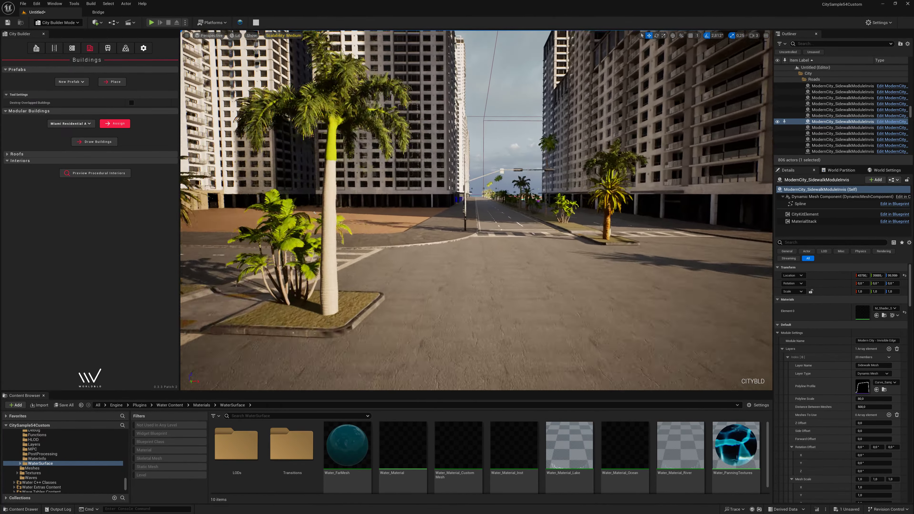
{"action": "key", "text": "w"}
{"action": "key", "text": "w"}
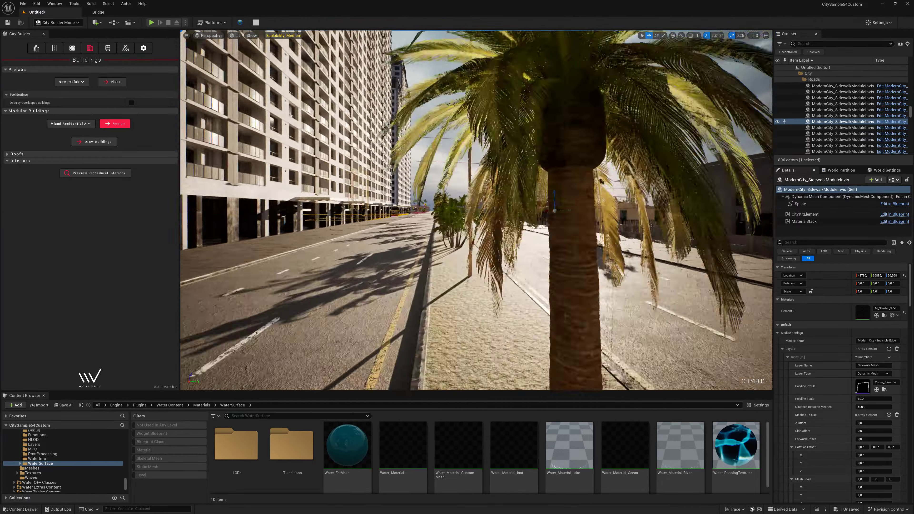
{"action": "key", "text": "w"}
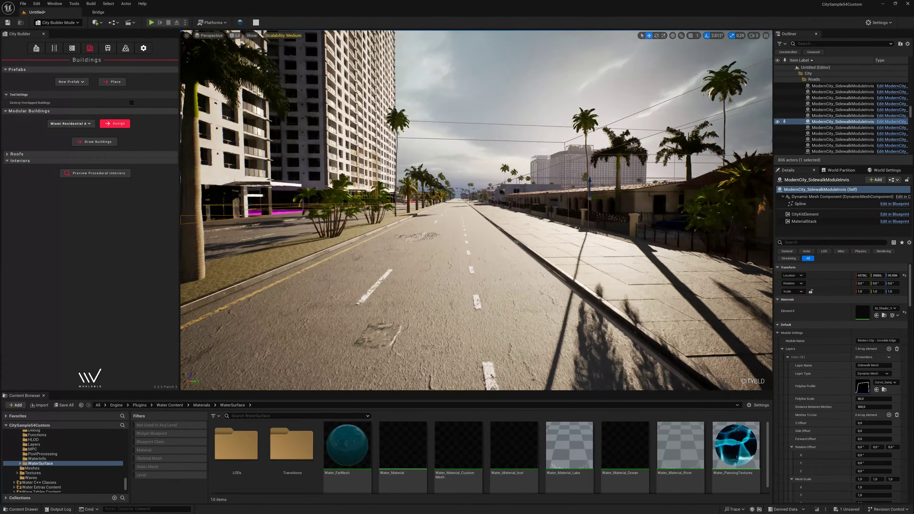
{"action": "key", "text": "w"}
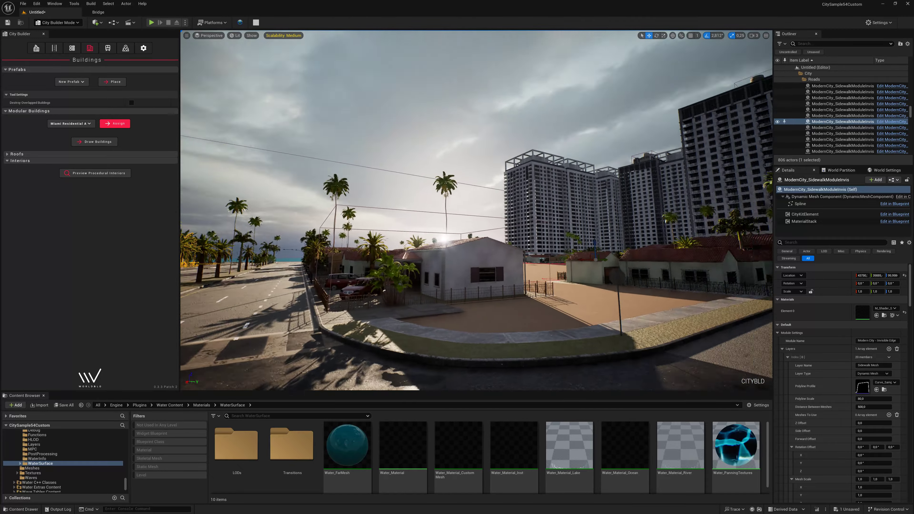
- Continue toward the houses, focus the sidewalk piece with F, and pull back
{"action": "key", "text": "w"}
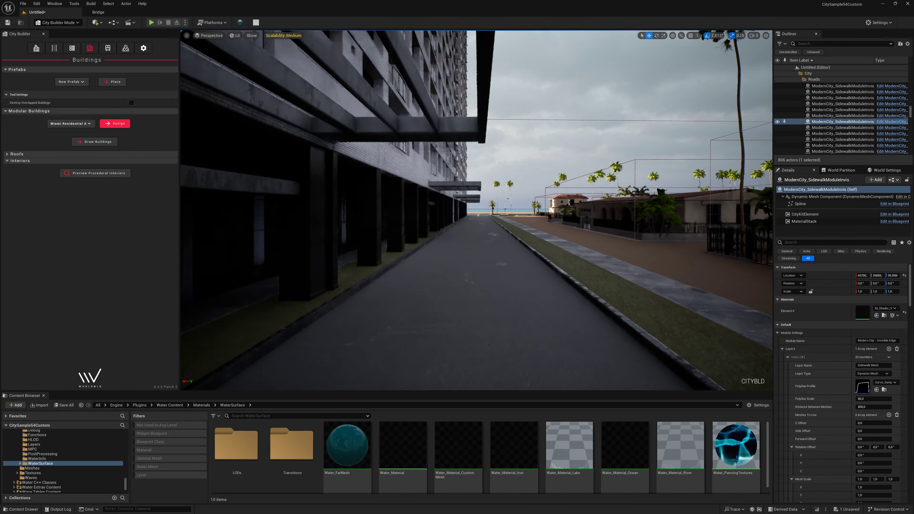
{"action": "key", "text": "f"}
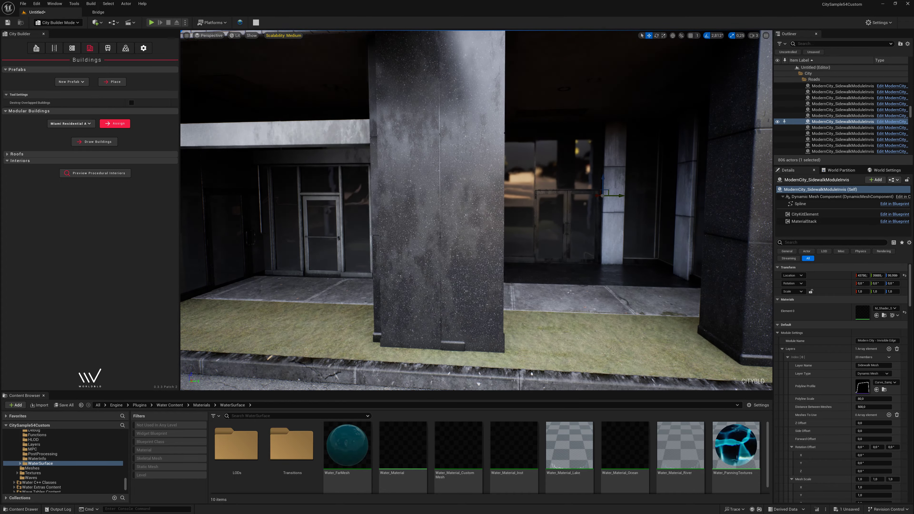
{"action": "scroll", "coordinate": [476, 210], "scroll_direction": "down", "scroll_amount": 10}
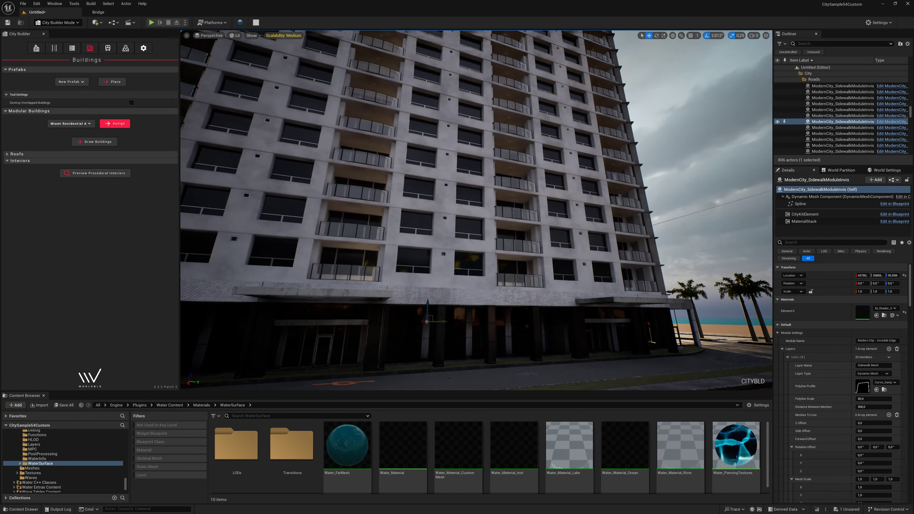